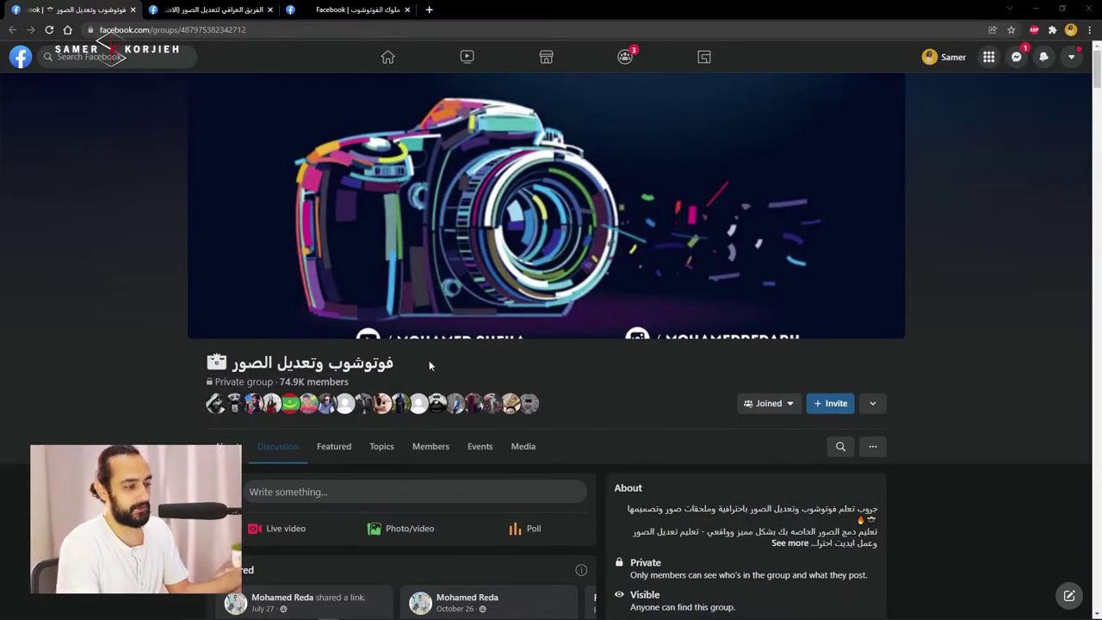
{"action": "scroll", "coordinate": [431, 354], "scroll_direction": "down", "scroll_amount": 10}
{"action": "scroll", "coordinate": [432, 355], "scroll_direction": "down", "scroll_amount": 10}
{"action": "scroll", "coordinate": [994, 411], "scroll_direction": "down", "scroll_amount": 2}
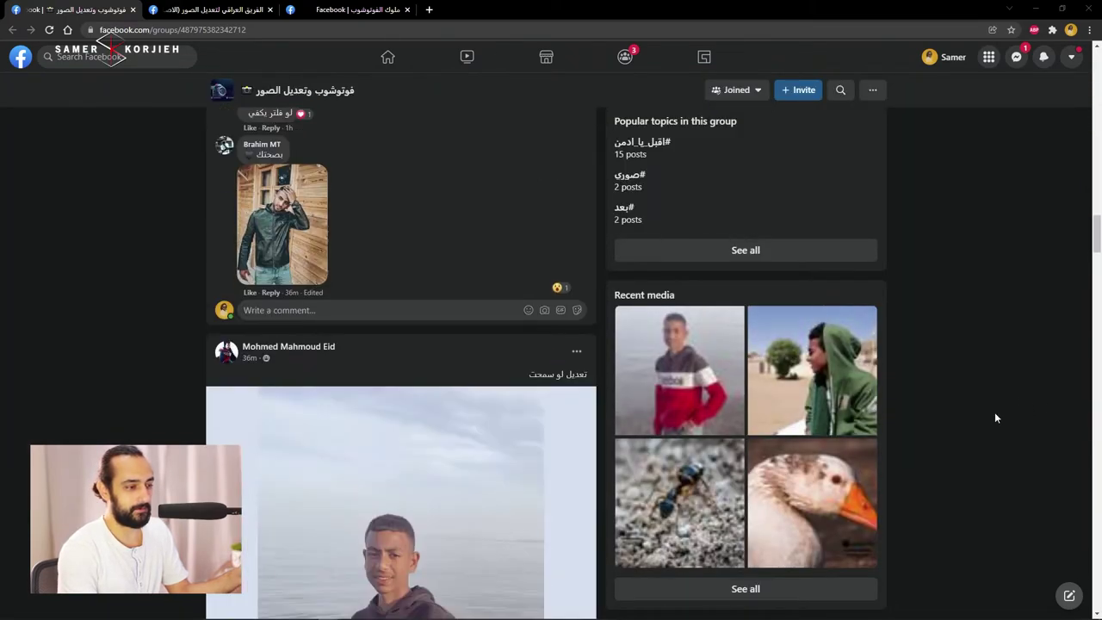
{"action": "scroll", "coordinate": [995, 417], "scroll_direction": "down", "scroll_amount": 5}
{"action": "scroll", "coordinate": [995, 418], "scroll_direction": "down", "scroll_amount": 5}
{"action": "scroll", "coordinate": [583, 419], "scroll_direction": "down", "scroll_amount": 5}
{"action": "scroll", "coordinate": [584, 419], "scroll_direction": "down", "scroll_amount": 5}
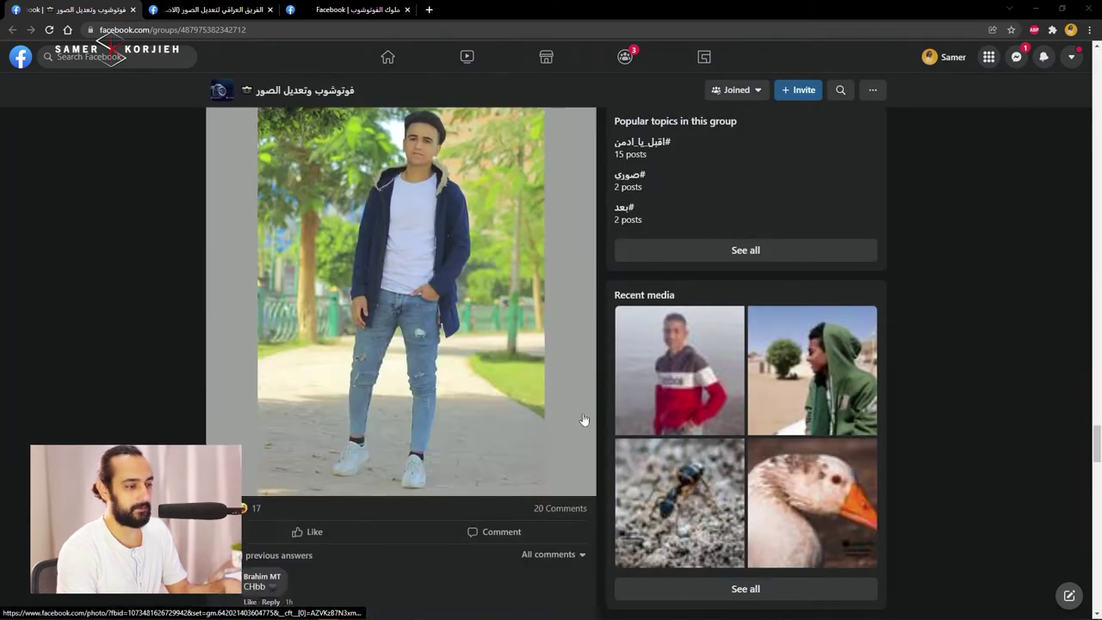
{"action": "scroll", "coordinate": [583, 419], "scroll_direction": "down", "scroll_amount": 5}
{"action": "scroll", "coordinate": [581, 405], "scroll_direction": "down", "scroll_amount": 5}
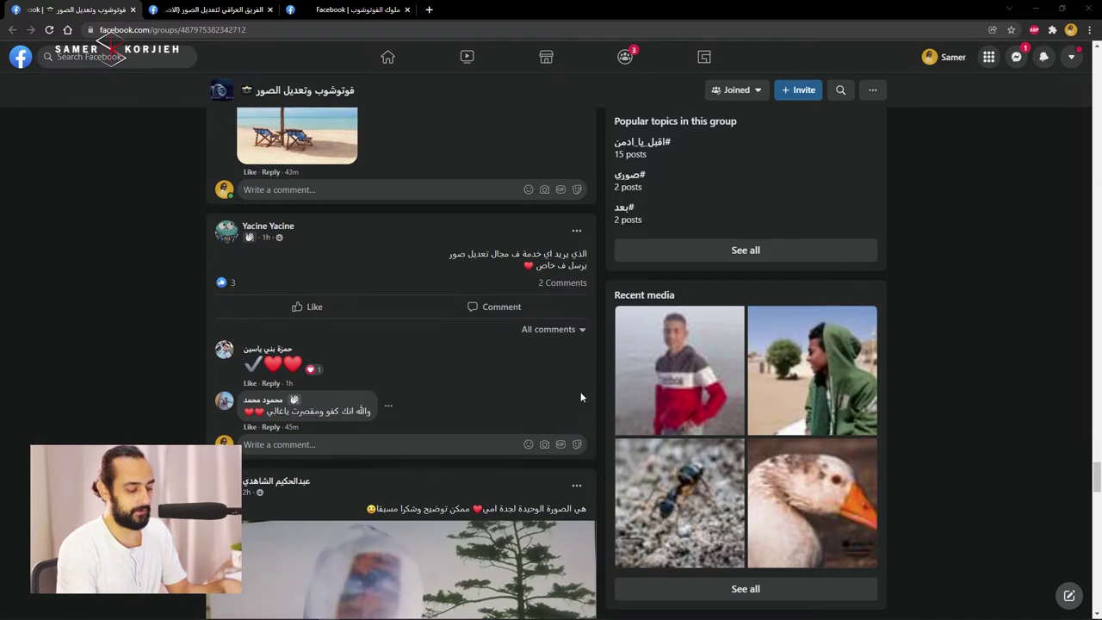
{"action": "left_click", "coordinate": [204, 10]}
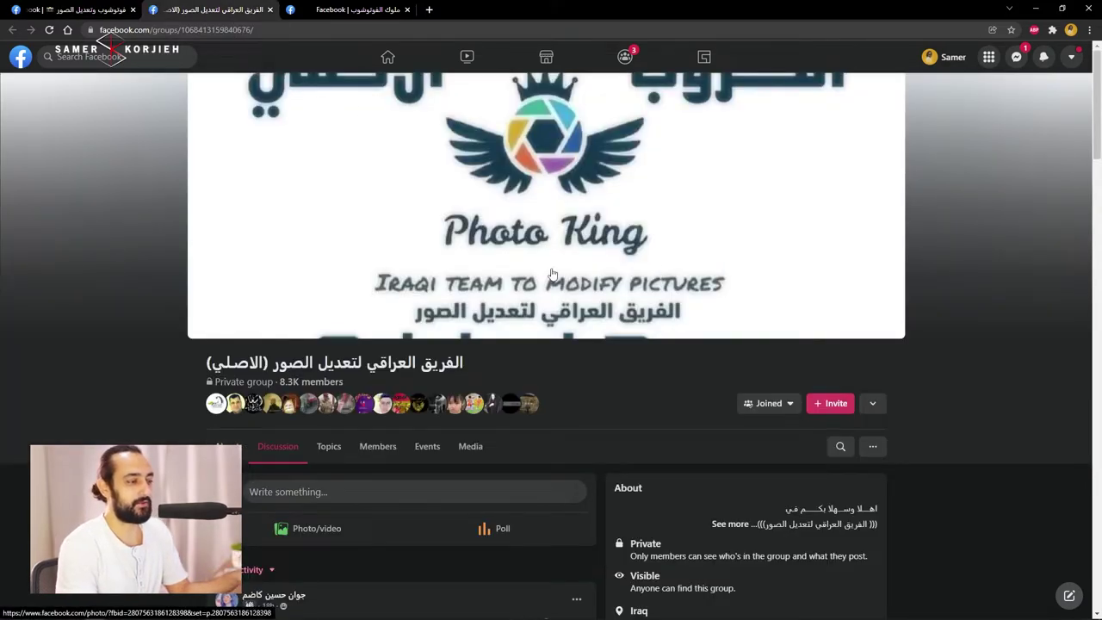
{"action": "scroll", "coordinate": [566, 357], "scroll_direction": "down", "scroll_amount": 5}
{"action": "scroll", "coordinate": [571, 362], "scroll_direction": "down", "scroll_amount": 5}
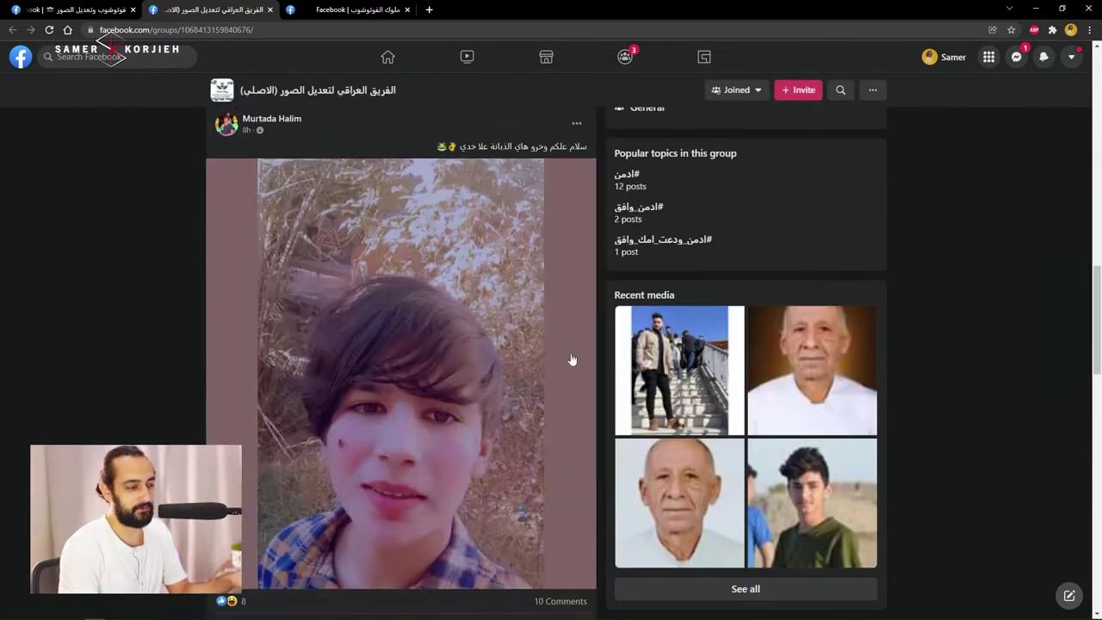
{"action": "scroll", "coordinate": [573, 364], "scroll_direction": "down", "scroll_amount": 5}
{"action": "scroll", "coordinate": [587, 365], "scroll_direction": "down", "scroll_amount": 5}
{"action": "scroll", "coordinate": [588, 365], "scroll_direction": "down", "scroll_amount": 5}
{"action": "scroll", "coordinate": [587, 365], "scroll_direction": "down", "scroll_amount": 5}
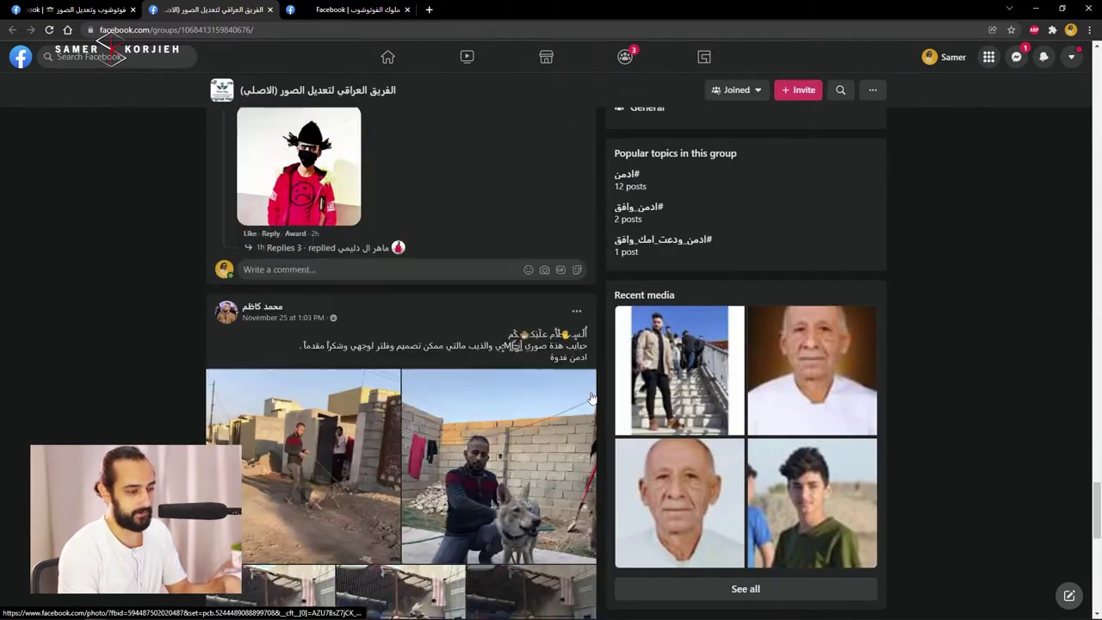
{"action": "scroll", "coordinate": [774, 404], "scroll_direction": "down", "scroll_amount": 5}
{"action": "scroll", "coordinate": [911, 443], "scroll_direction": "down", "scroll_amount": 5}
{"action": "key", "text": "Home"}
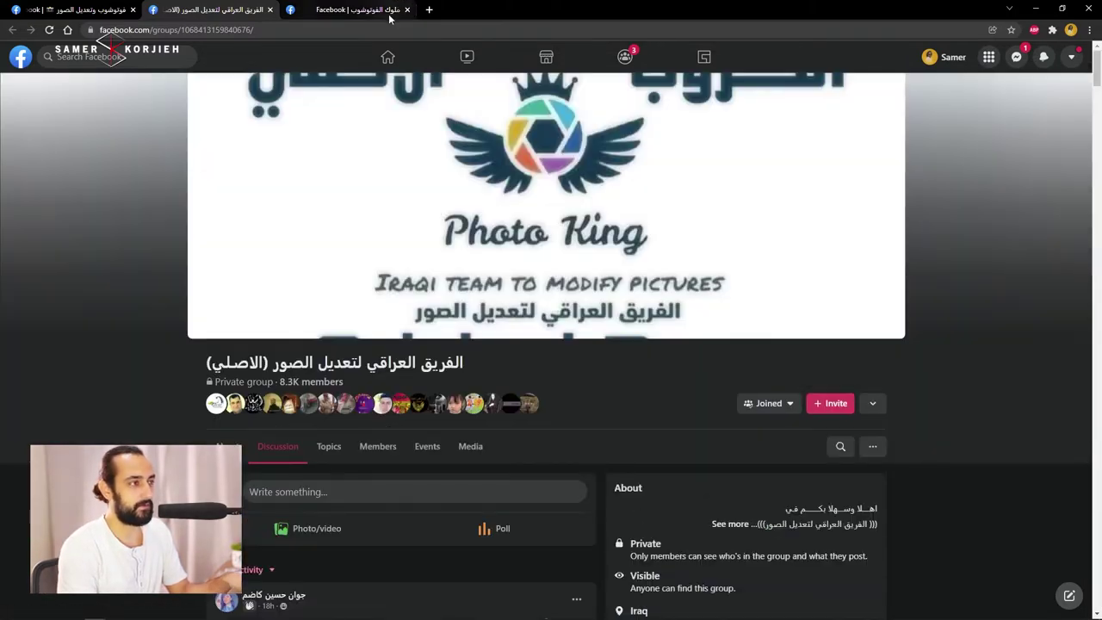
{"action": "left_click", "coordinate": [390, 18]}
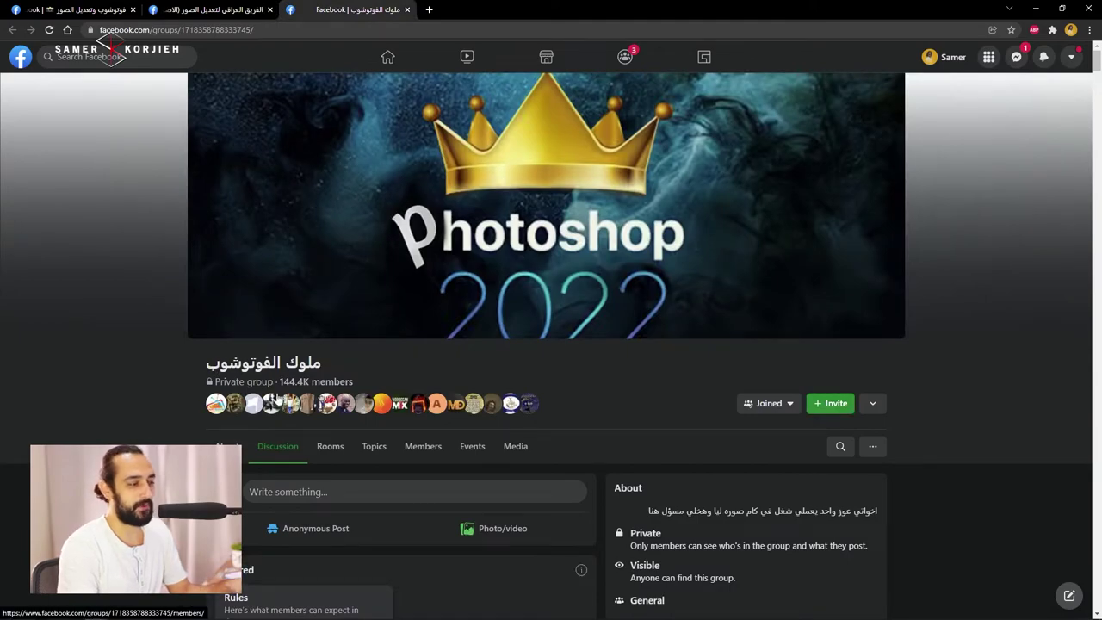
{"action": "scroll", "coordinate": [564, 402], "scroll_direction": "down", "scroll_amount": 6}
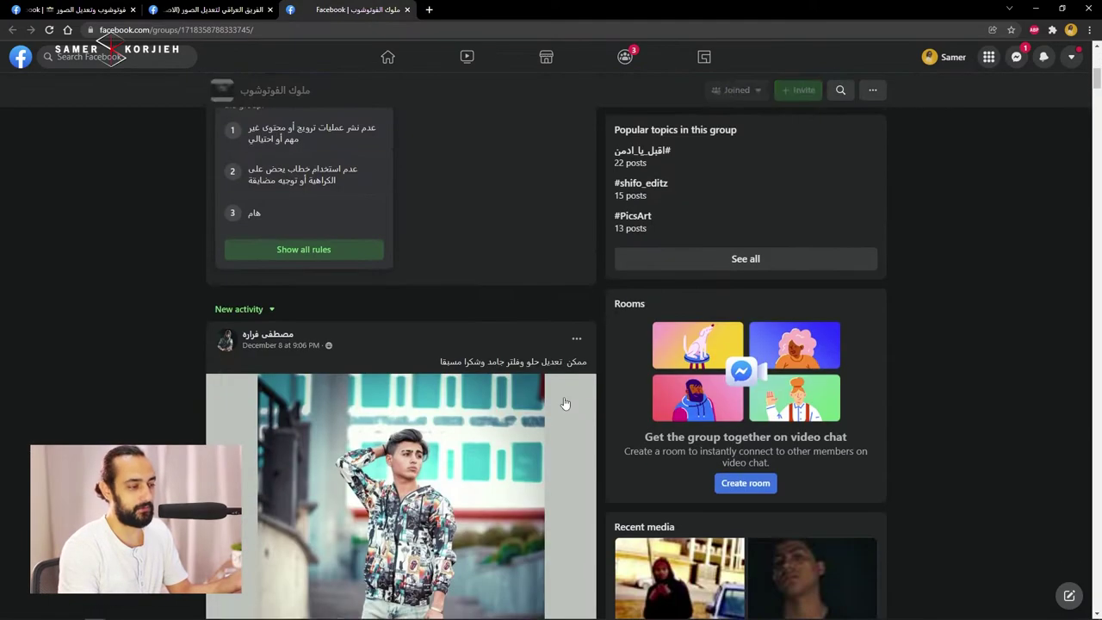
{"action": "scroll", "coordinate": [565, 402], "scroll_direction": "down", "scroll_amount": 5}
{"action": "scroll", "coordinate": [564, 402], "scroll_direction": "down", "scroll_amount": 1}
{"action": "scroll", "coordinate": [564, 404], "scroll_direction": "down", "scroll_amount": 5}
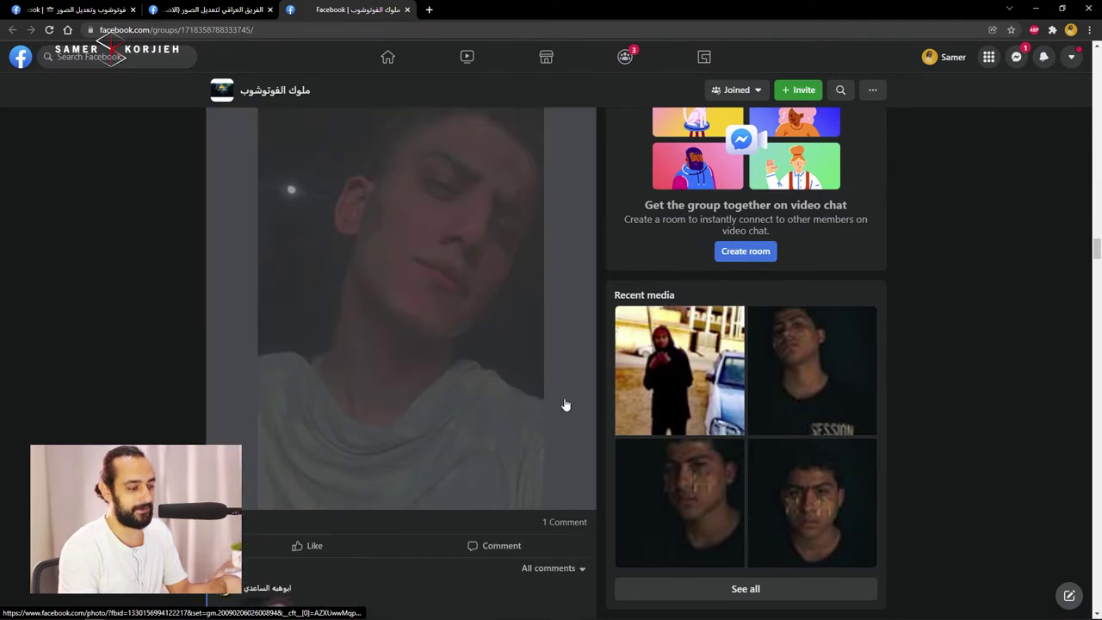
{"action": "scroll", "coordinate": [564, 406], "scroll_direction": "down", "scroll_amount": 5}
{"action": "scroll", "coordinate": [564, 406], "scroll_direction": "down", "scroll_amount": 5}
{"action": "scroll", "coordinate": [542, 396], "scroll_direction": "down", "scroll_amount": 5}
{"action": "key", "text": "Home"}
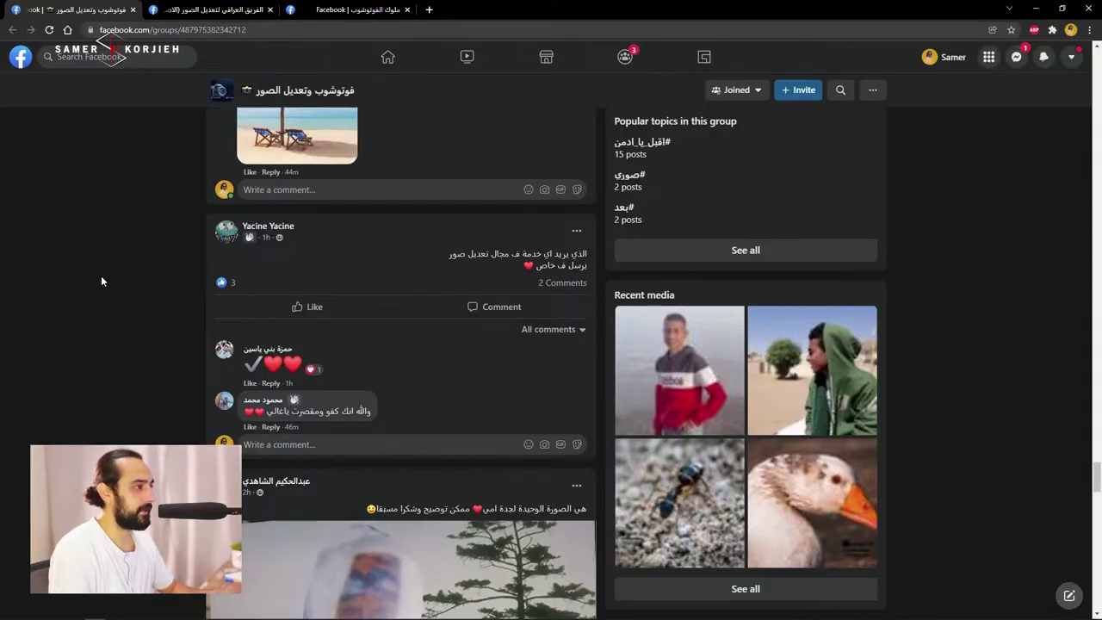
Start a new group post and attach the portrait photo to it.
{"action": "scroll", "coordinate": [114, 289], "scroll_direction": "up", "scroll_amount": 2}
{"action": "scroll", "coordinate": [115, 289], "scroll_direction": "up", "scroll_amount": 1}
{"action": "scroll", "coordinate": [116, 289], "scroll_direction": "up", "scroll_amount": 4}
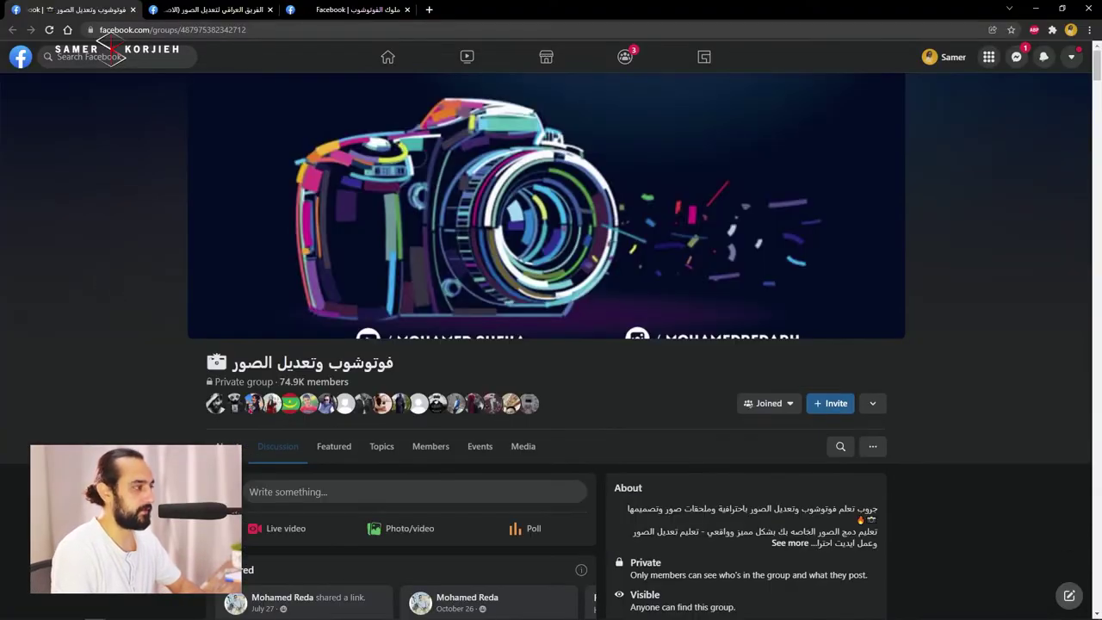
{"action": "left_click", "coordinate": [417, 492]}
{"action": "left_click_drag", "start_coordinate": [504, 320], "coordinate": [528, 363]}
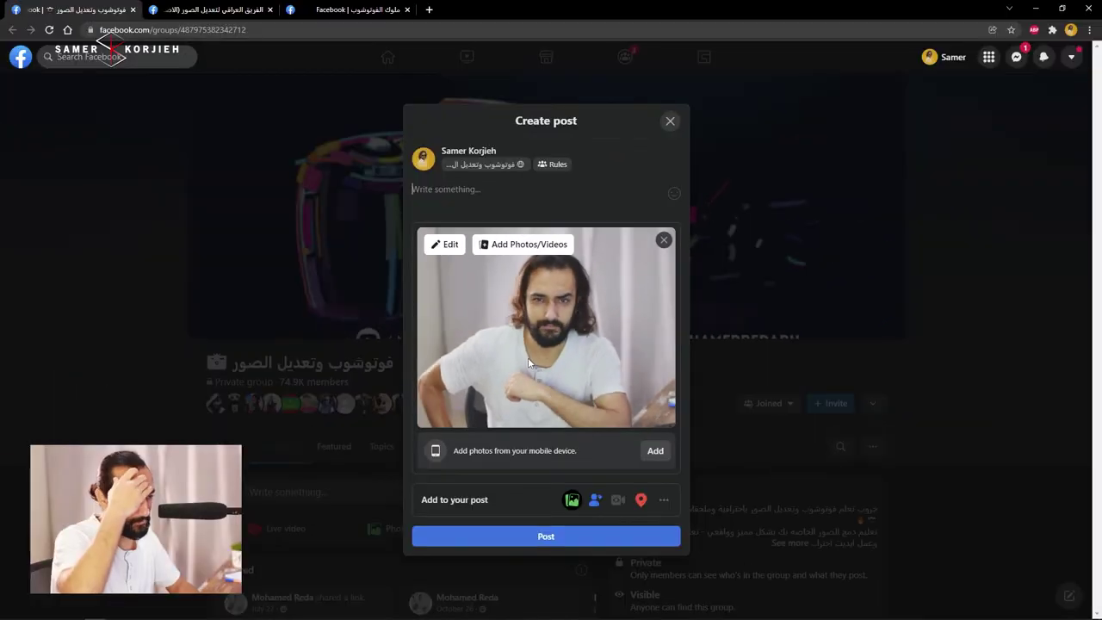
Write the three-line request: 'هل أريد تعديل الشي!', 'تعديل + فلتر إذا ممكن!', 'شكراً جزيلاً !! 🙏'.
{"action": "left_click", "coordinate": [484, 191]}
{"action": "type", "text": "هل من"}
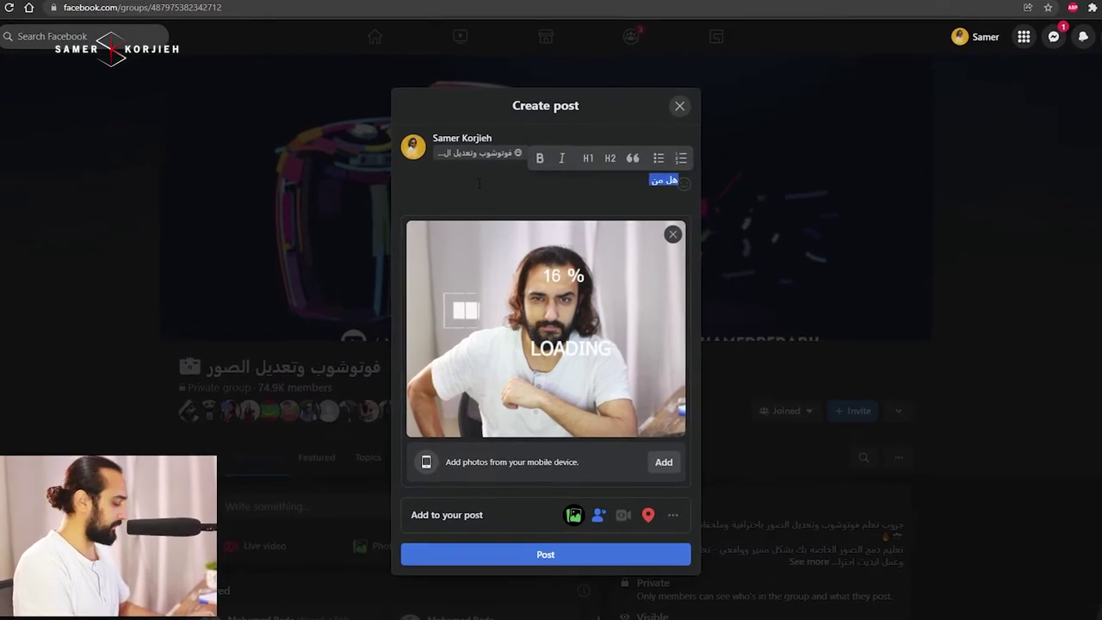
{"action": "type", "text": " أريد تعديل لهذه الصورة لغرض عرضها على الصور"}
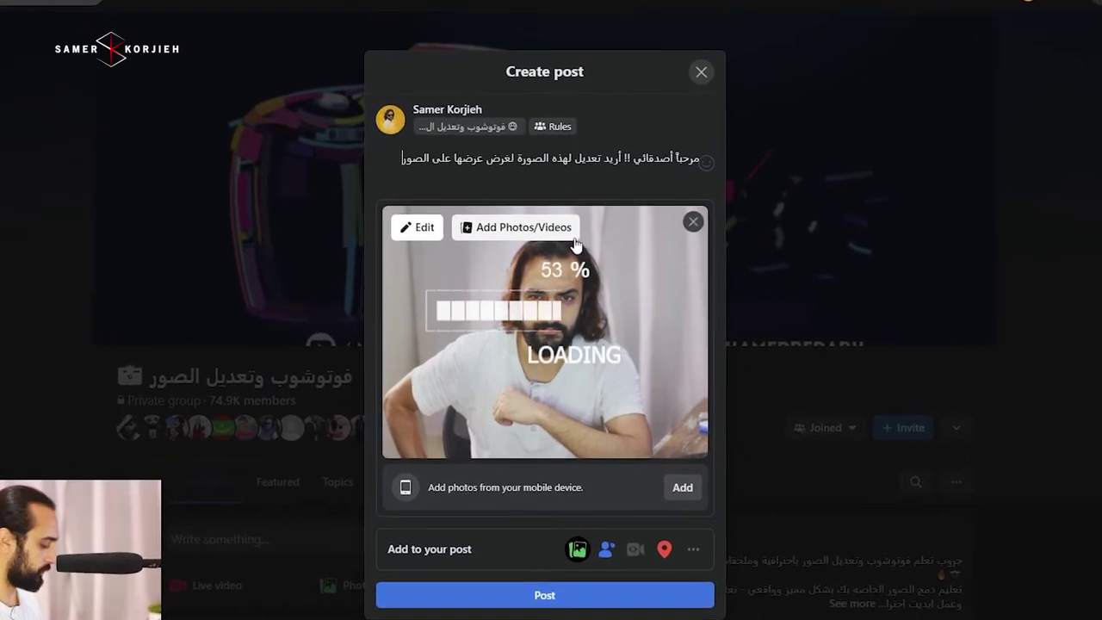
{"action": "type", "text": "ة الشخصية لحس"}
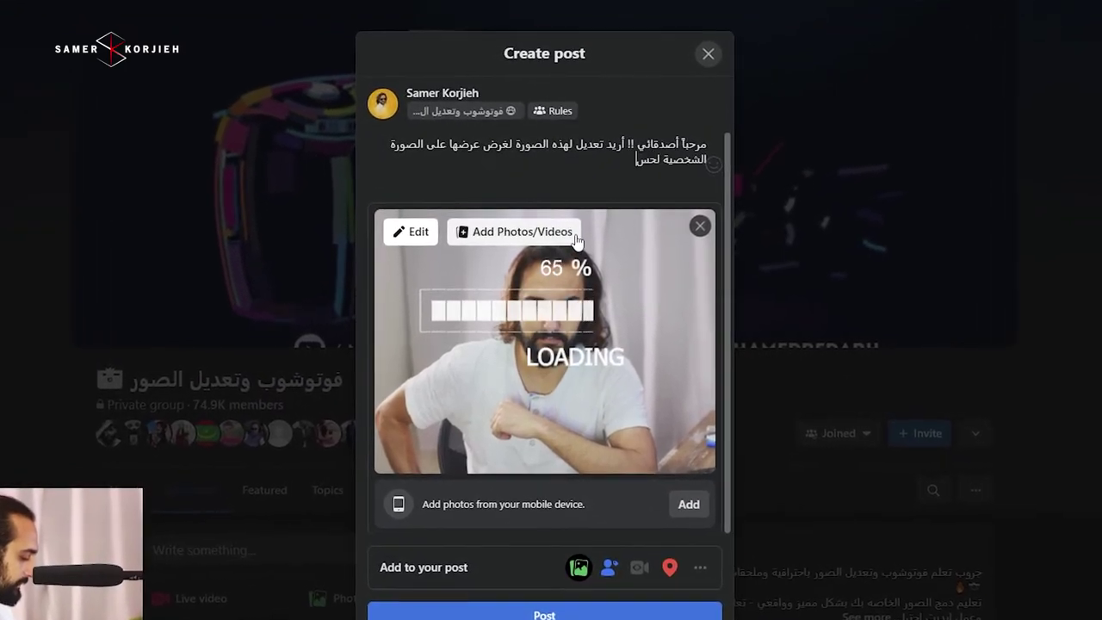
{"action": "type", "text": "ابي!"}
{"action": "key", "text": "Return"}
{"action": "type", "text": "تعديل + ف"}
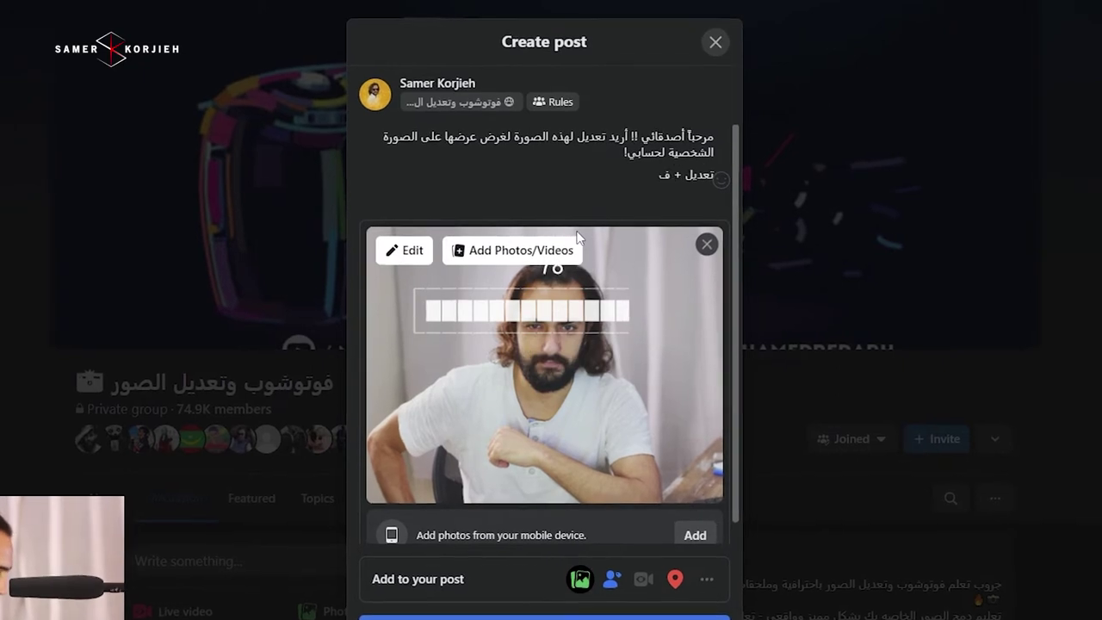
{"action": "type", "text": "لتر إذا ممكن!"}
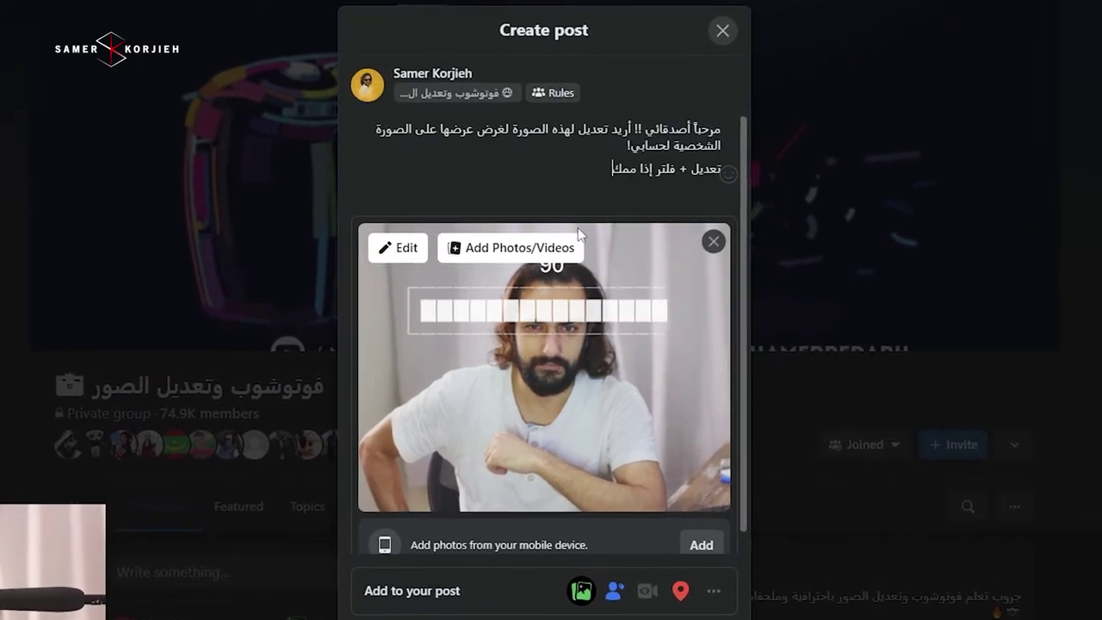
{"action": "key", "text": "Return"}
{"action": "type", "text": "شكراً جز"}
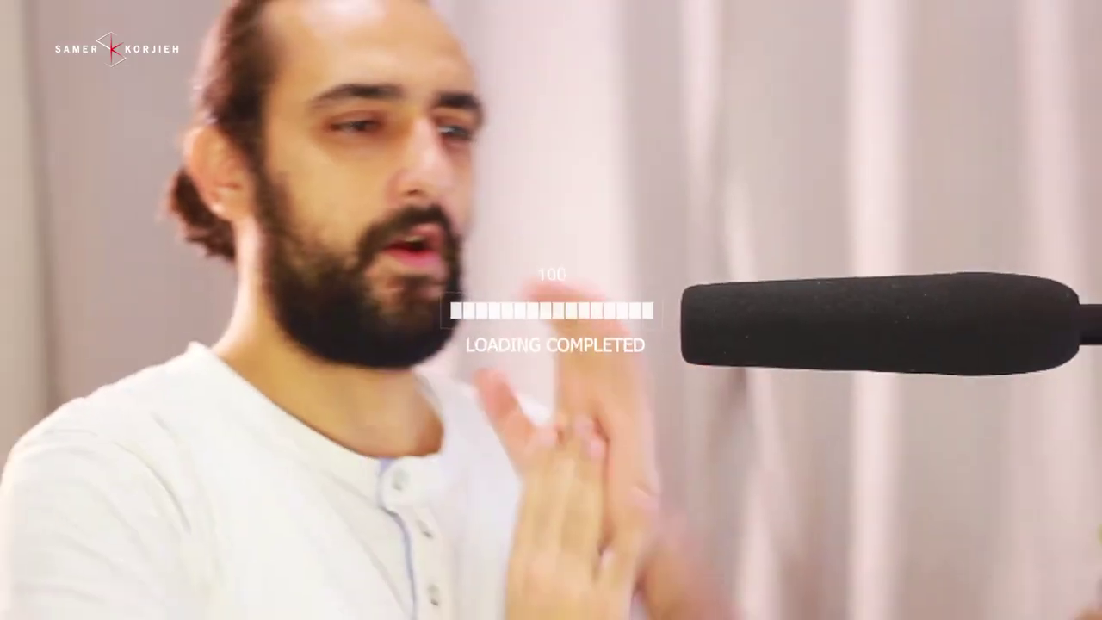
{"action": "type", "text": "يلاً !! 🙏"}
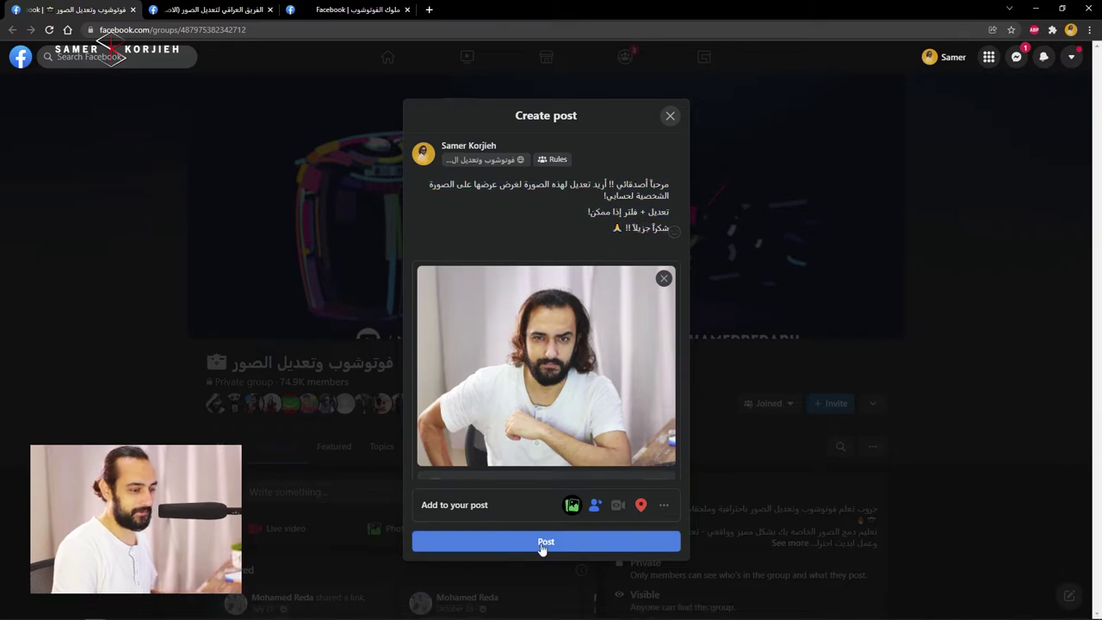
Publish the request here and in the Iraqi group, then start one in ملوك الفوتوشوب.
{"action": "left_click", "coordinate": [542, 542]}
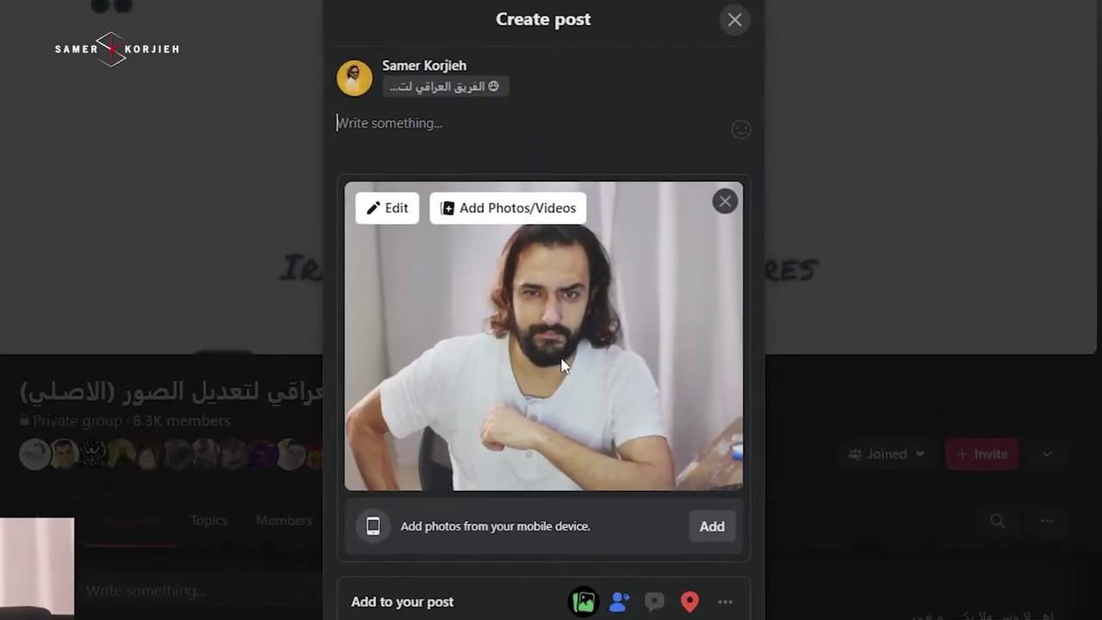
{"action": "left_click", "coordinate": [556, 543]}
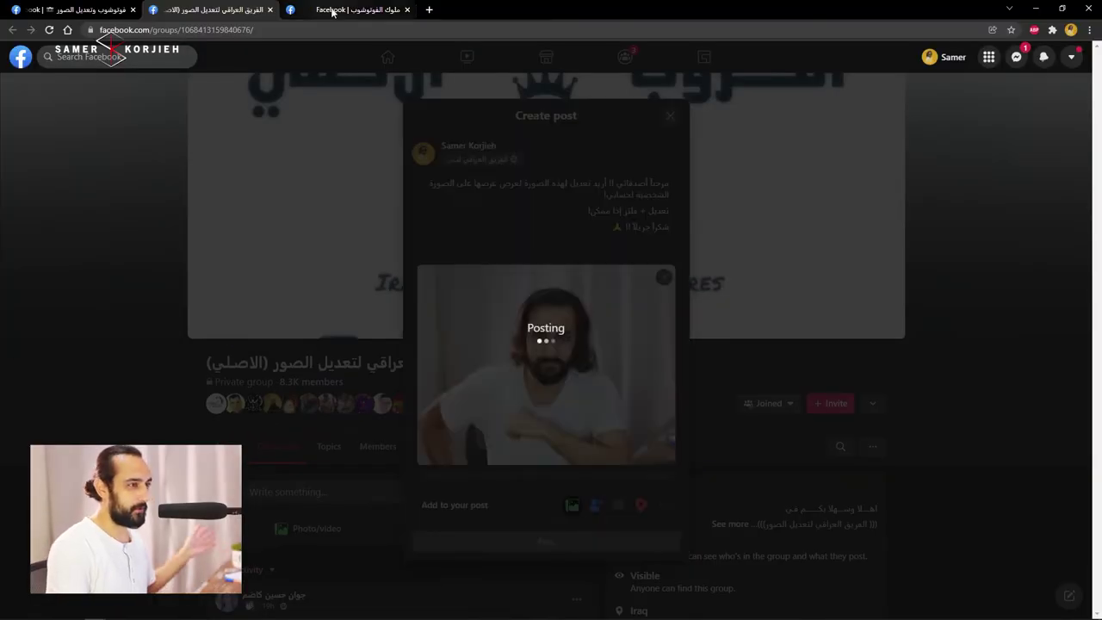
{"action": "left_click", "coordinate": [332, 11]}
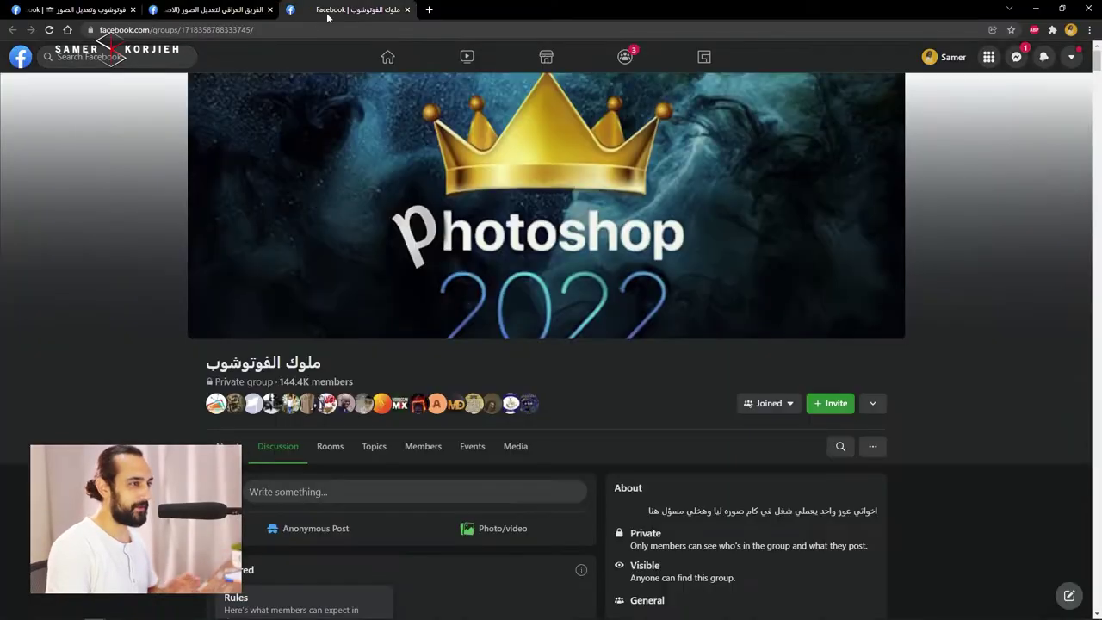
{"action": "left_click", "coordinate": [461, 483]}
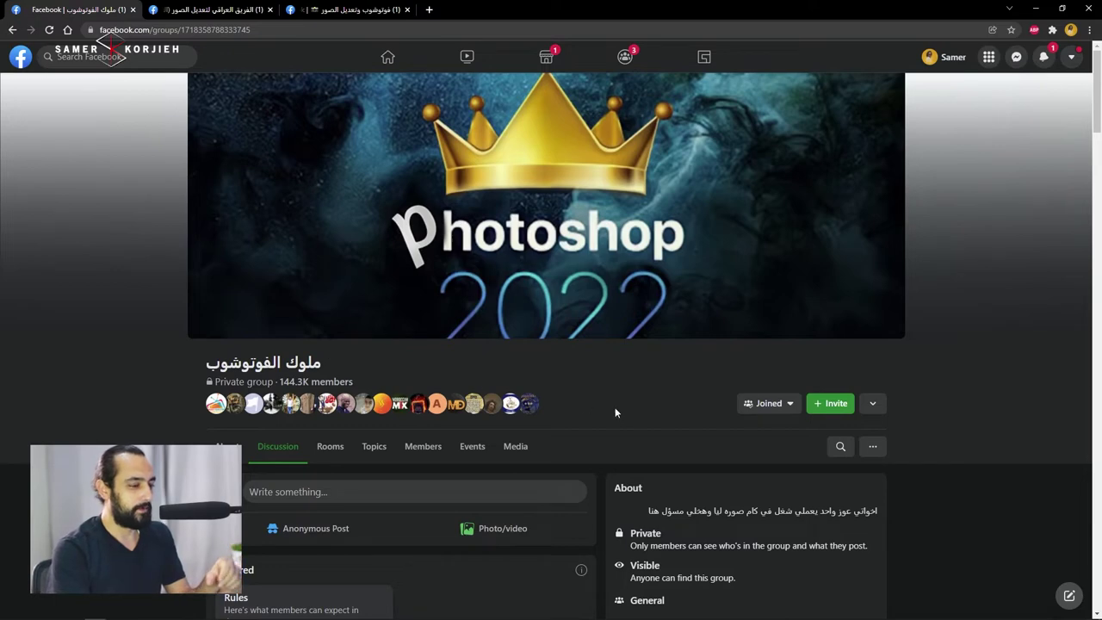
Check your own activity in this group and view the posted portrait full size.
{"action": "scroll", "coordinate": [670, 393], "scroll_direction": "down", "scroll_amount": 1}
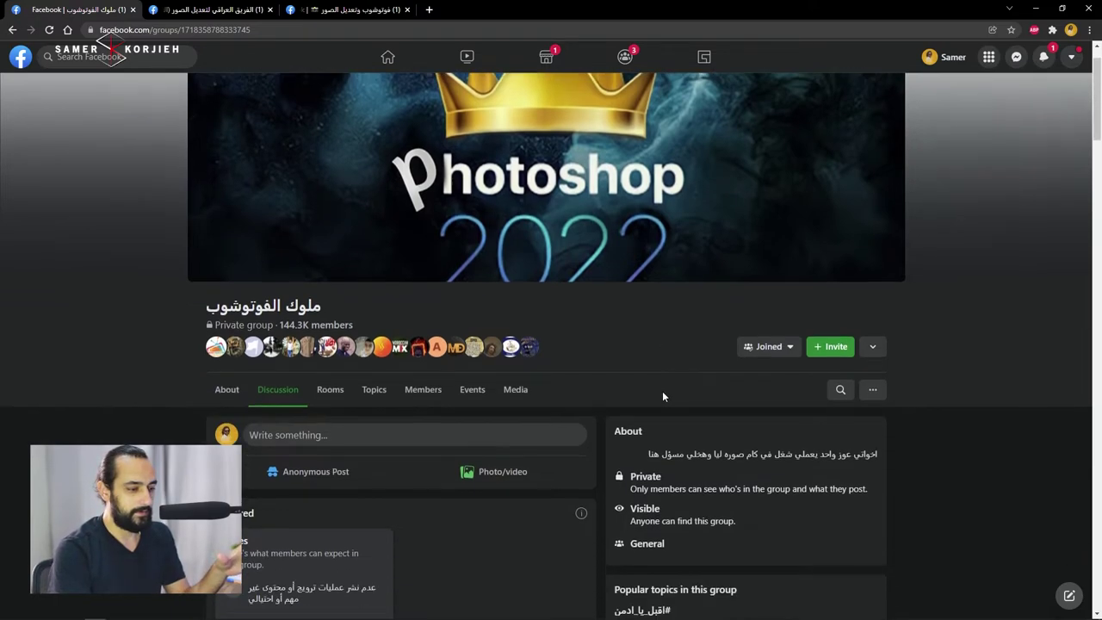
{"action": "left_click", "coordinate": [839, 389]}
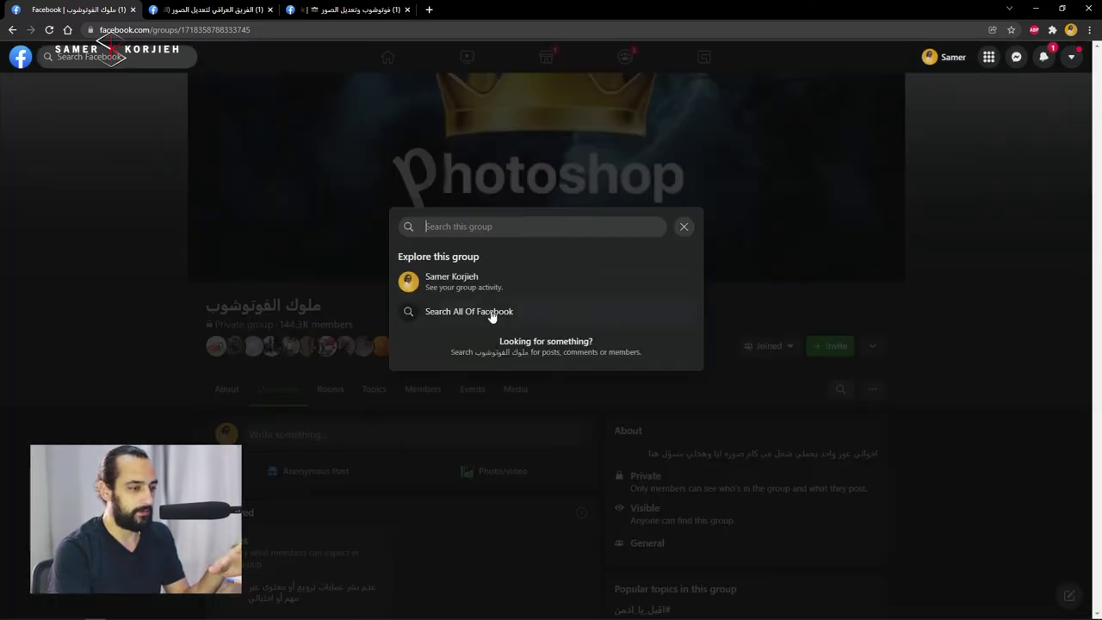
{"action": "left_click", "coordinate": [442, 293]}
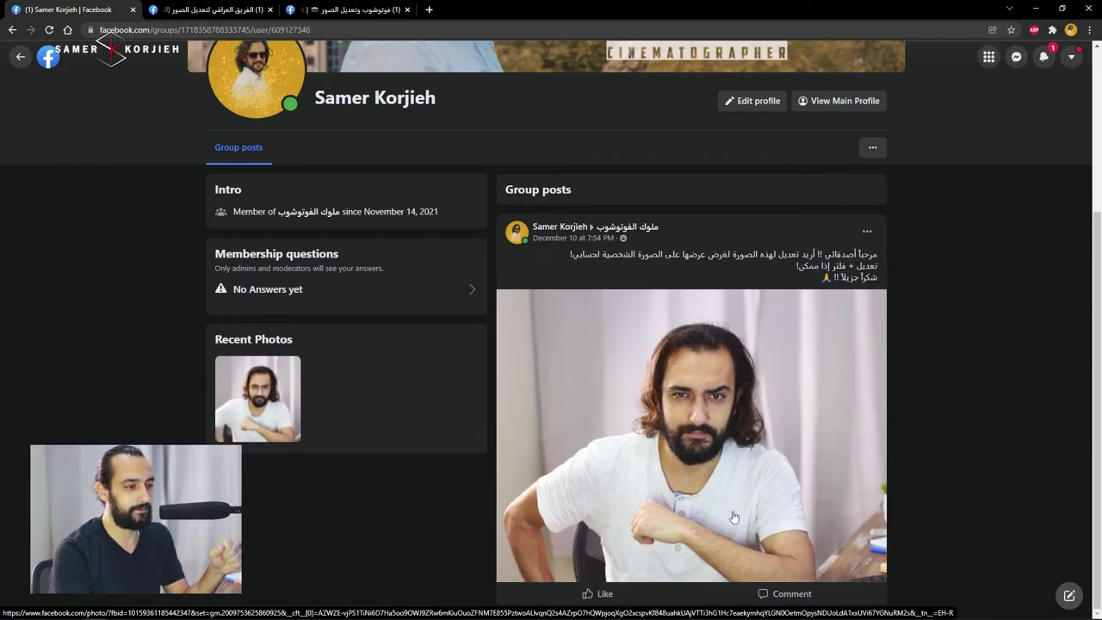
{"action": "left_click", "coordinate": [796, 478]}
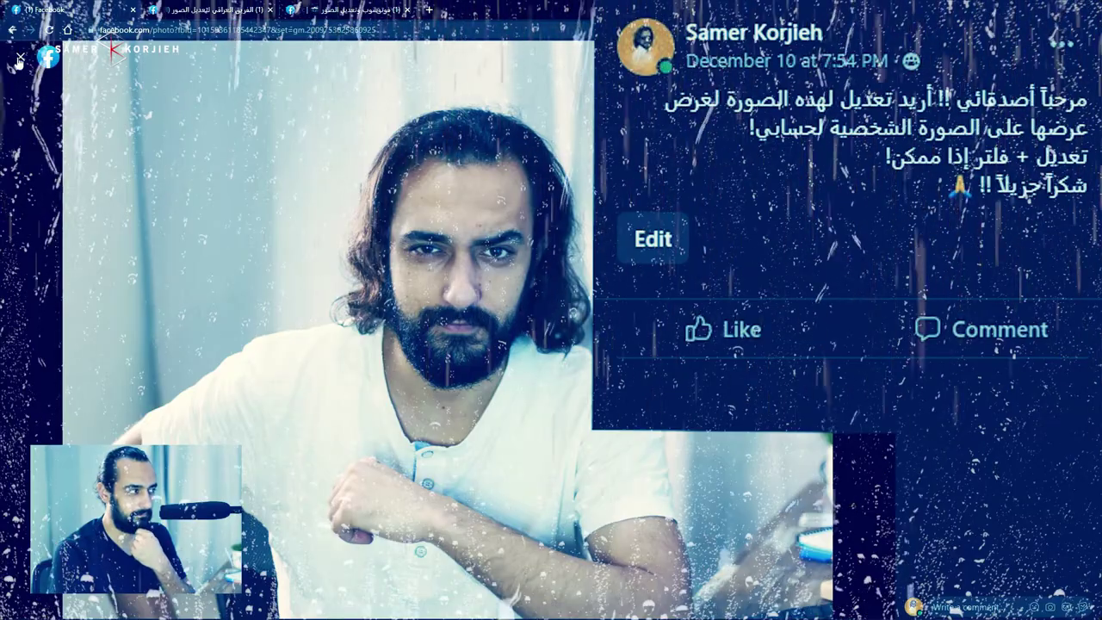
View the post photo from your group profile, then switch to the Iraqi group page.
{"action": "left_click", "coordinate": [753, 33]}
{"action": "scroll", "coordinate": [626, 494], "scroll_direction": "down", "scroll_amount": 3}
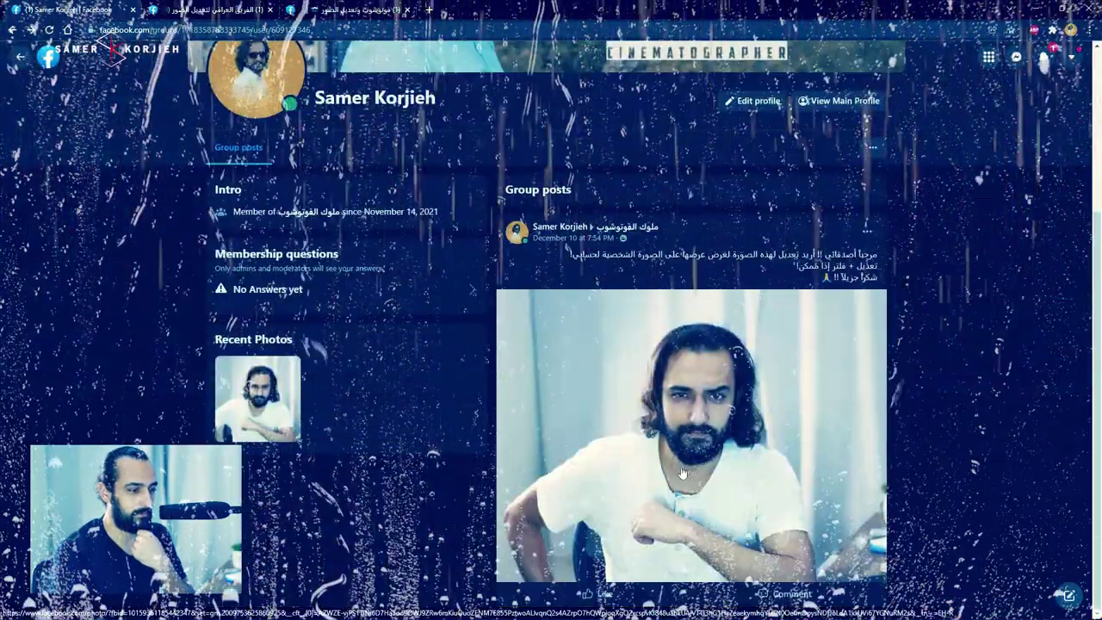
{"action": "left_click", "coordinate": [625, 494]}
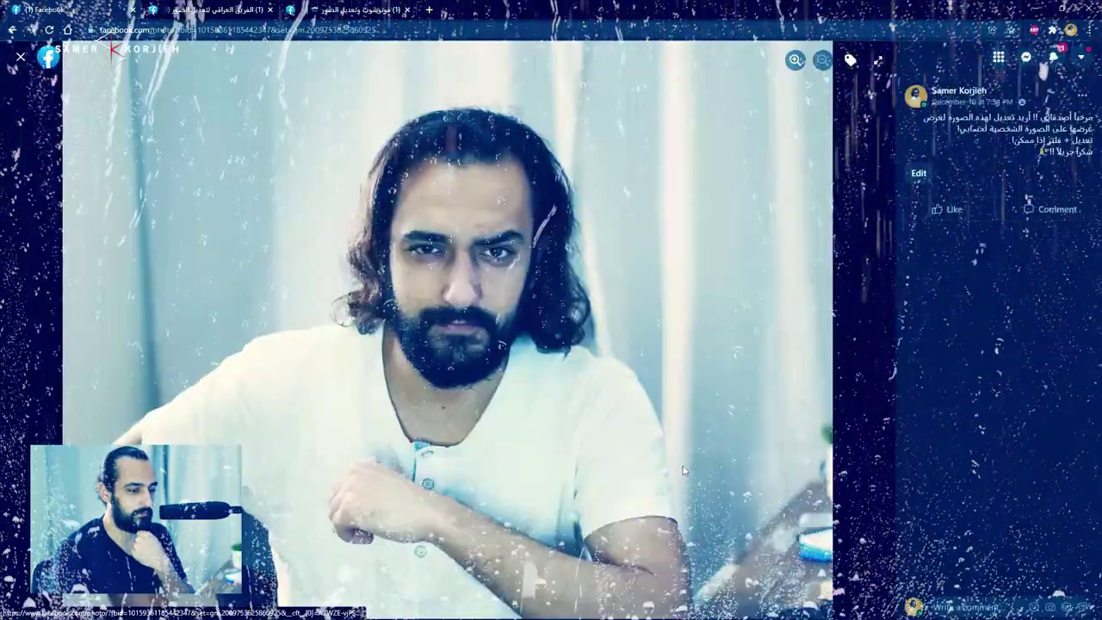
{"action": "left_click", "coordinate": [21, 57]}
{"action": "left_click", "coordinate": [221, 6]}
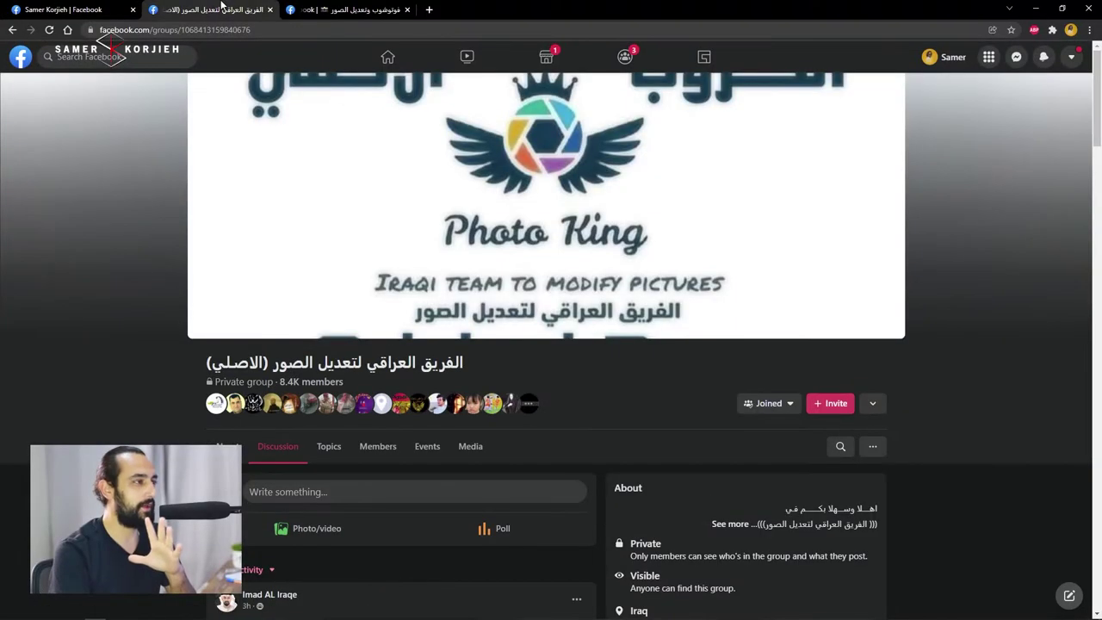
Check your activity in the Iraqi group, then switch to the Photoshop editing group.
{"action": "left_click", "coordinate": [840, 446]}
{"action": "left_click", "coordinate": [441, 281]}
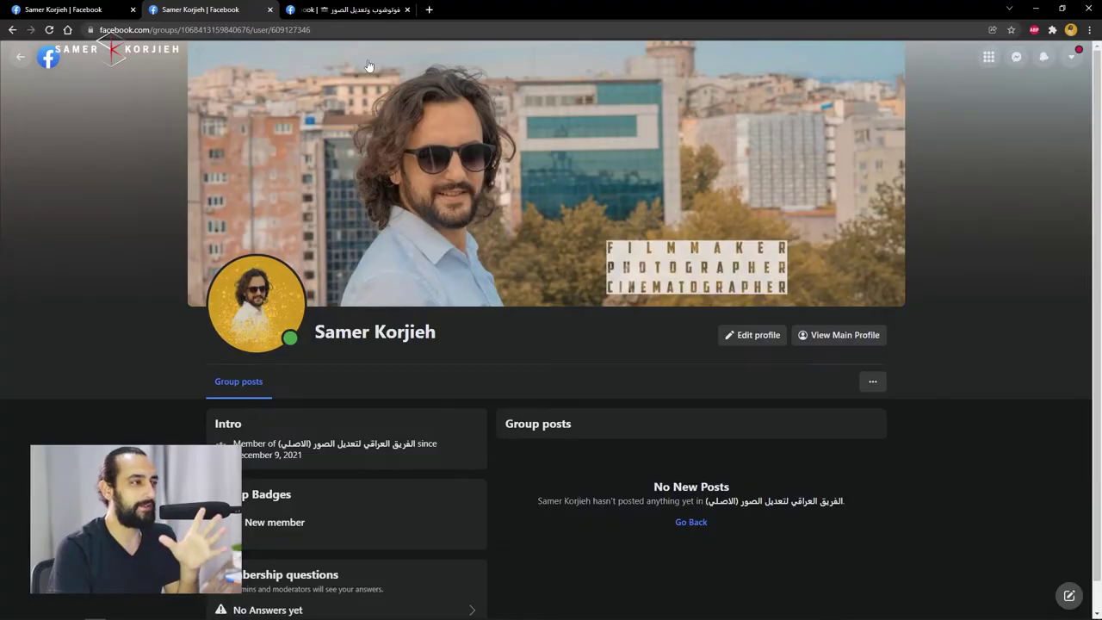
{"action": "left_click", "coordinate": [354, 9]}
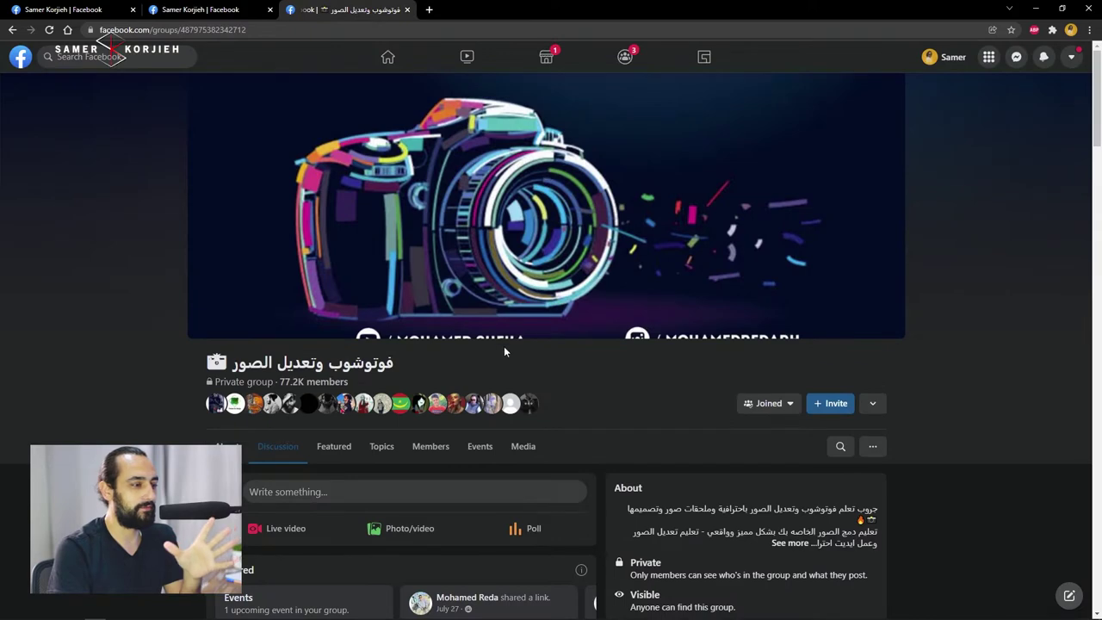
Find your portrait post in the Photoshop group and review who reacted to it.
{"action": "left_click", "coordinate": [840, 446]}
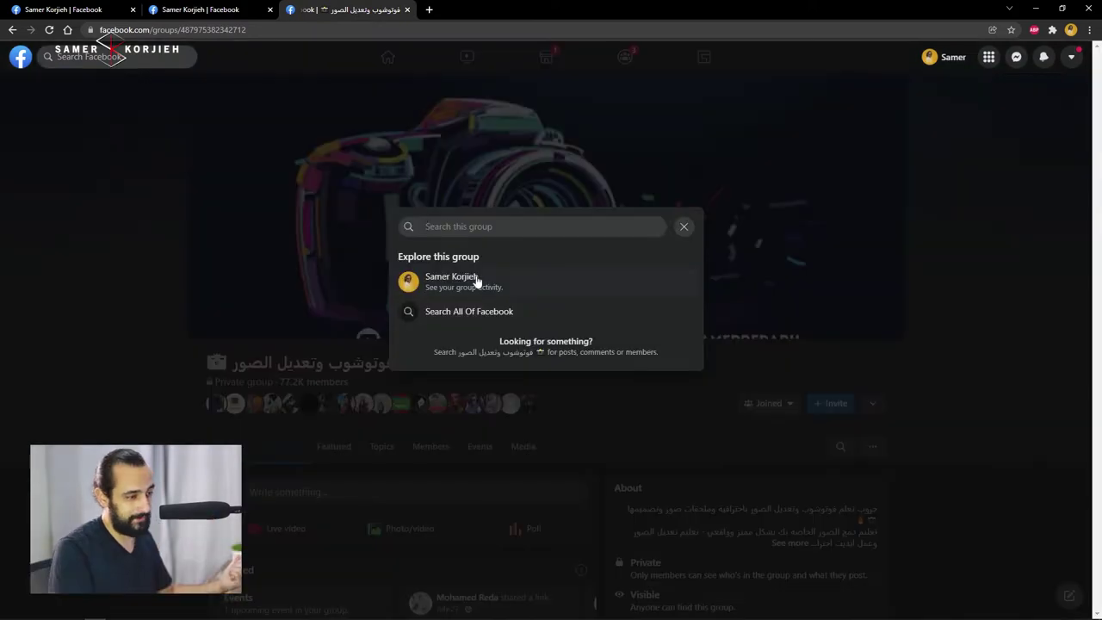
{"action": "left_click", "coordinate": [473, 284]}
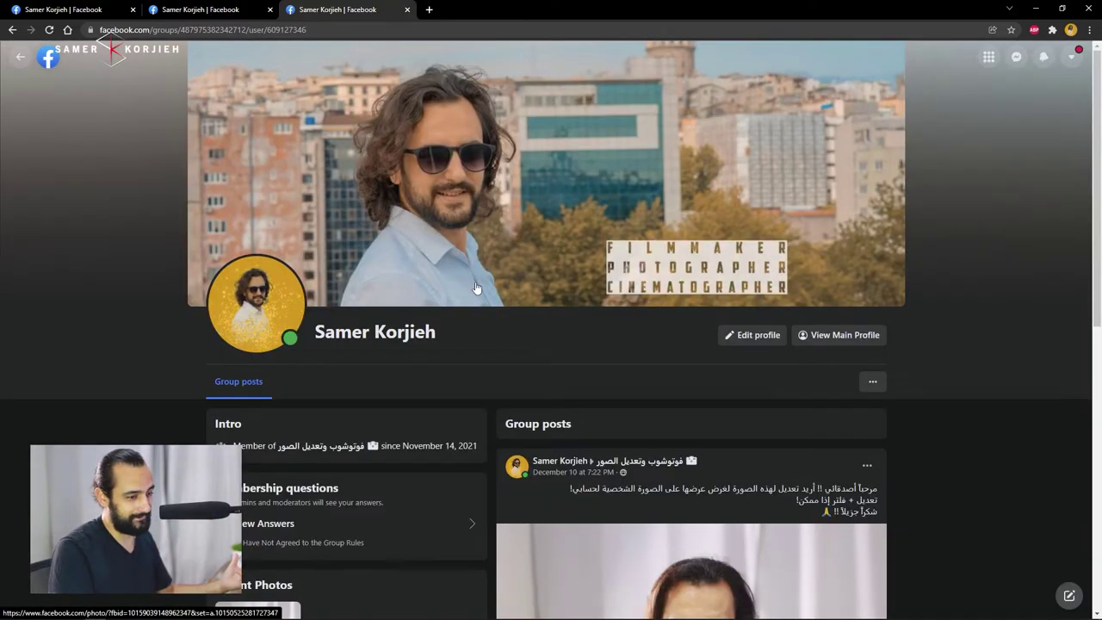
{"action": "scroll", "coordinate": [719, 399], "scroll_direction": "down", "scroll_amount": 3}
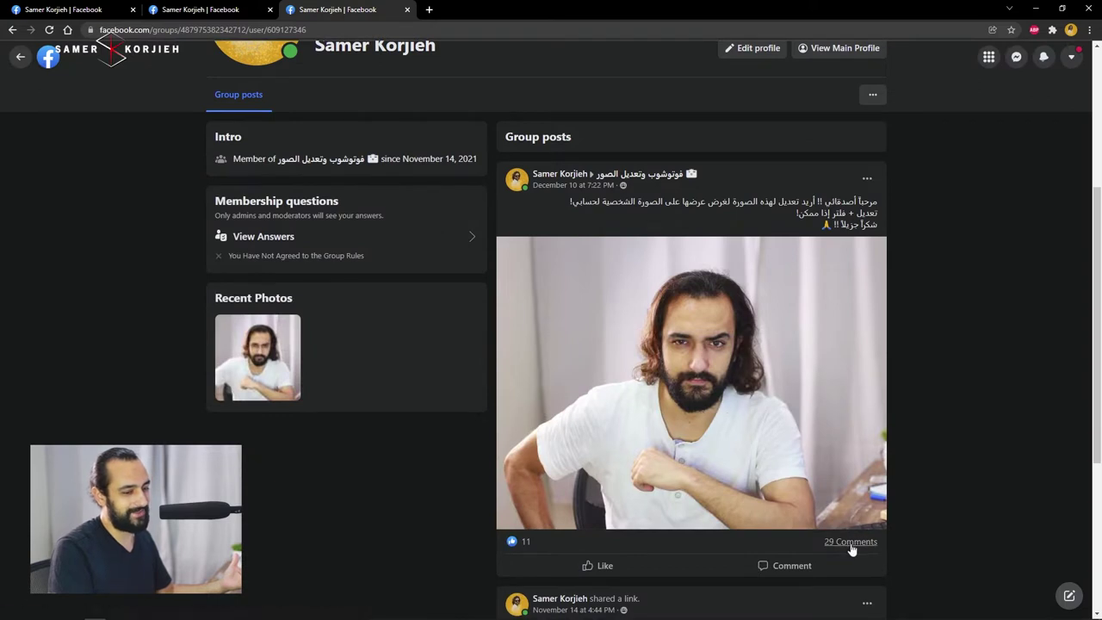
{"action": "left_click", "coordinate": [527, 542]}
{"action": "scroll", "coordinate": [540, 386], "scroll_direction": "down", "scroll_amount": 1}
{"action": "scroll", "coordinate": [539, 389], "scroll_direction": "up", "scroll_amount": 1}
{"action": "scroll", "coordinate": [540, 390], "scroll_direction": "down", "scroll_amount": 3}
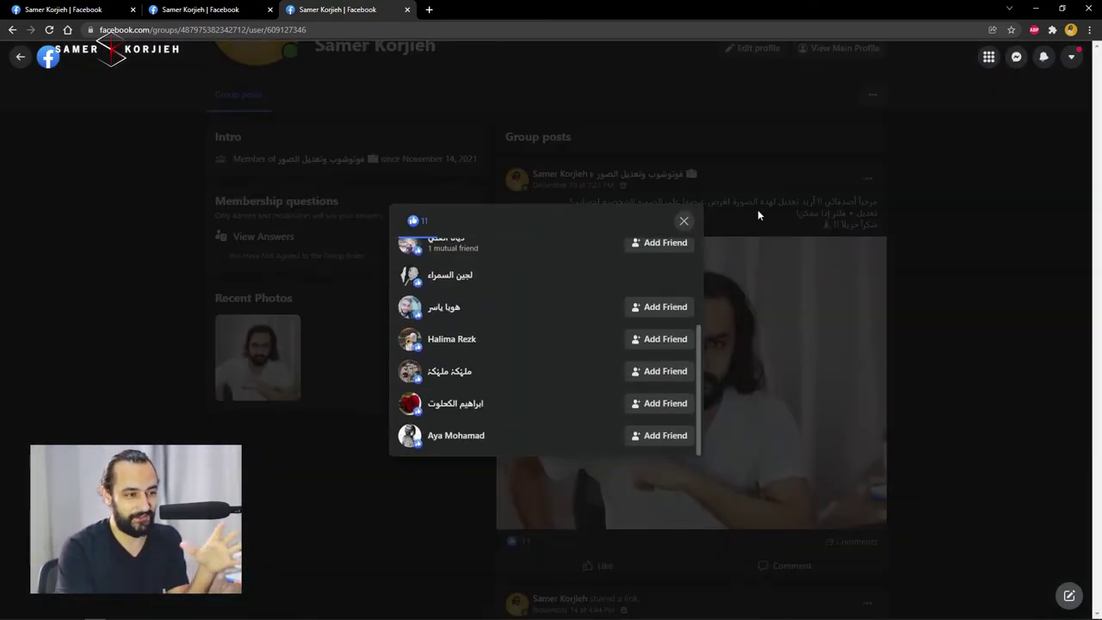
{"action": "left_click", "coordinate": [684, 220]}
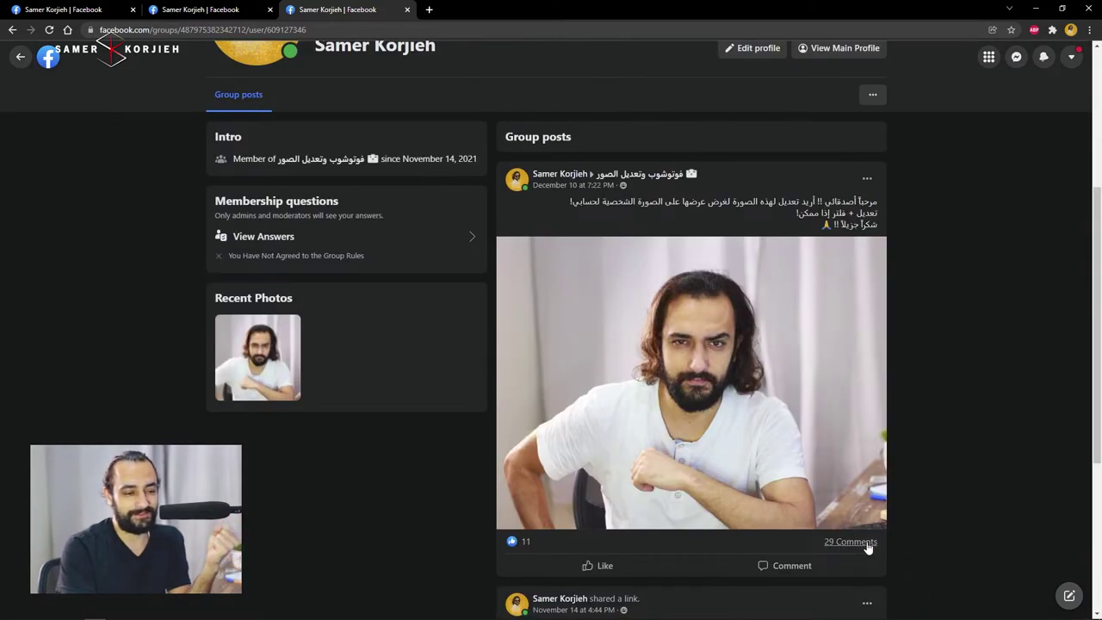
Show the post's 29 comments and open the portrait full size.
{"action": "left_click", "coordinate": [866, 542]}
{"action": "scroll", "coordinate": [868, 547], "scroll_direction": "down", "scroll_amount": 2}
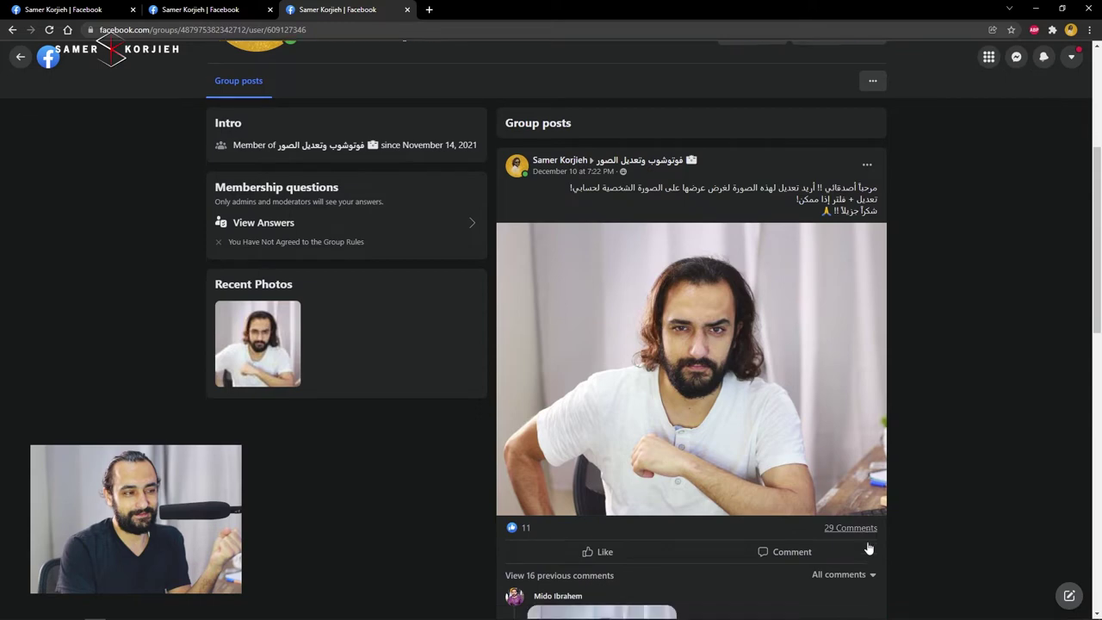
{"action": "left_click", "coordinate": [808, 289]}
{"action": "mouse_move", "coordinate": [955, 276]}
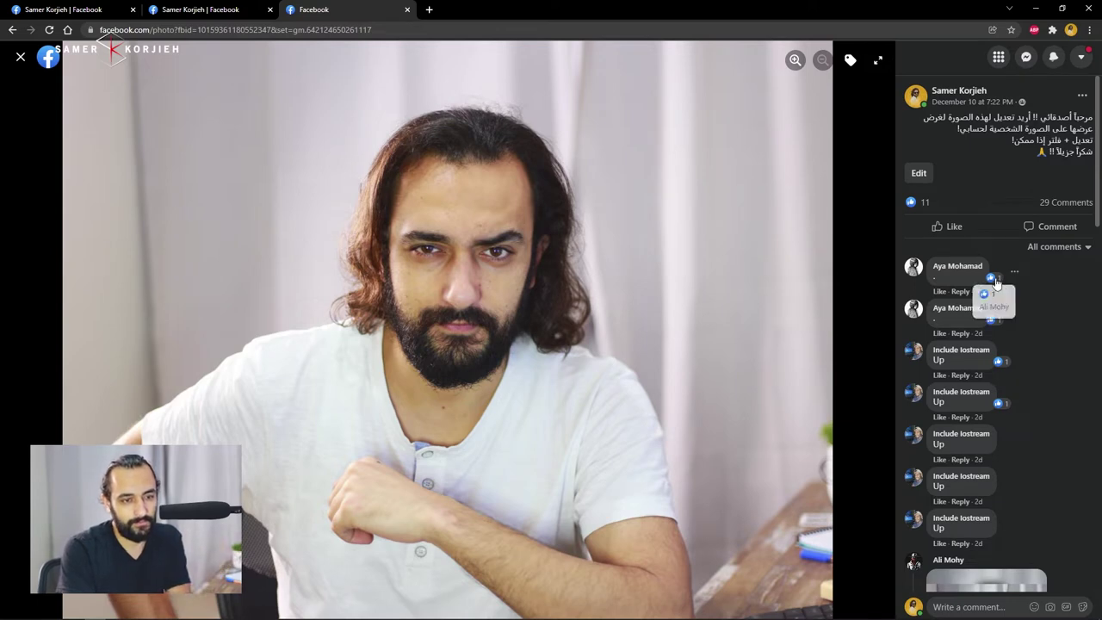
Scroll the comments and view one commenter's edited version of the portrait.
{"action": "scroll", "coordinate": [1015, 305], "scroll_direction": "down", "scroll_amount": 1}
{"action": "scroll", "coordinate": [1016, 303], "scroll_direction": "down", "scroll_amount": 1}
{"action": "scroll", "coordinate": [1020, 319], "scroll_direction": "down", "scroll_amount": 1}
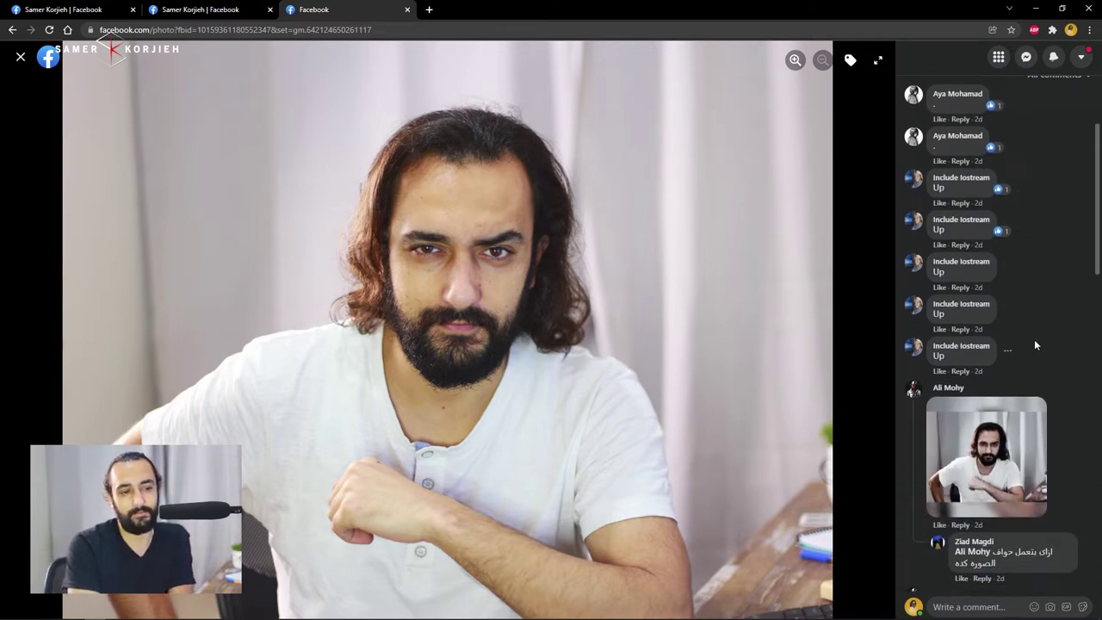
{"action": "scroll", "coordinate": [1034, 345], "scroll_direction": "down", "scroll_amount": 1}
{"action": "left_click", "coordinate": [988, 401]}
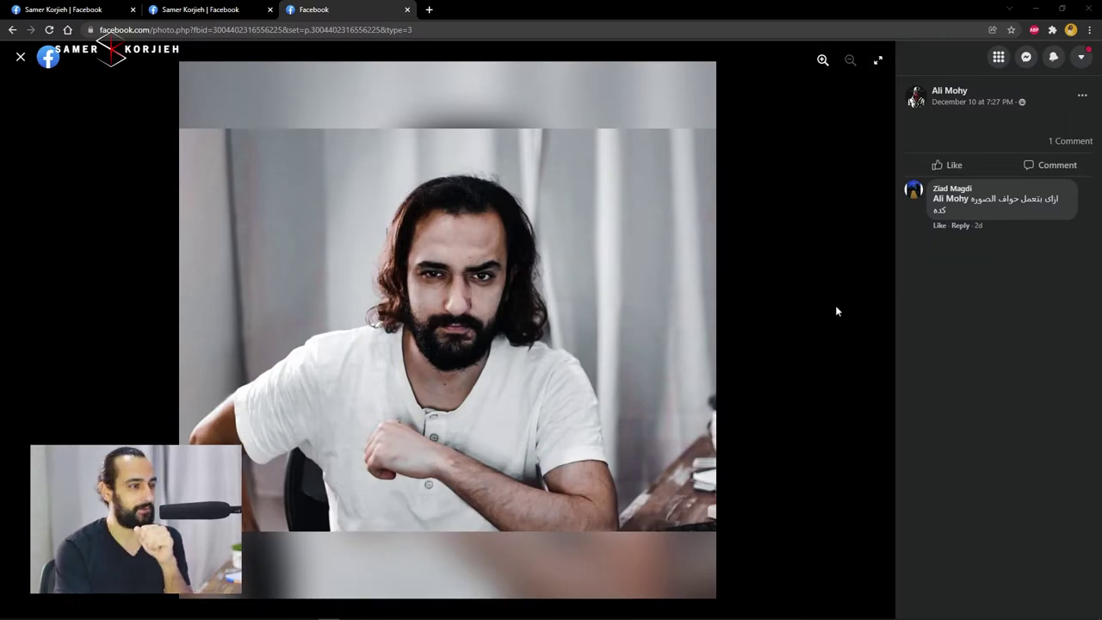
{"action": "left_click", "coordinate": [21, 56]}
Open another commenter's edited image of the portrait and like it.
{"action": "scroll", "coordinate": [1033, 396], "scroll_direction": "down", "scroll_amount": 1}
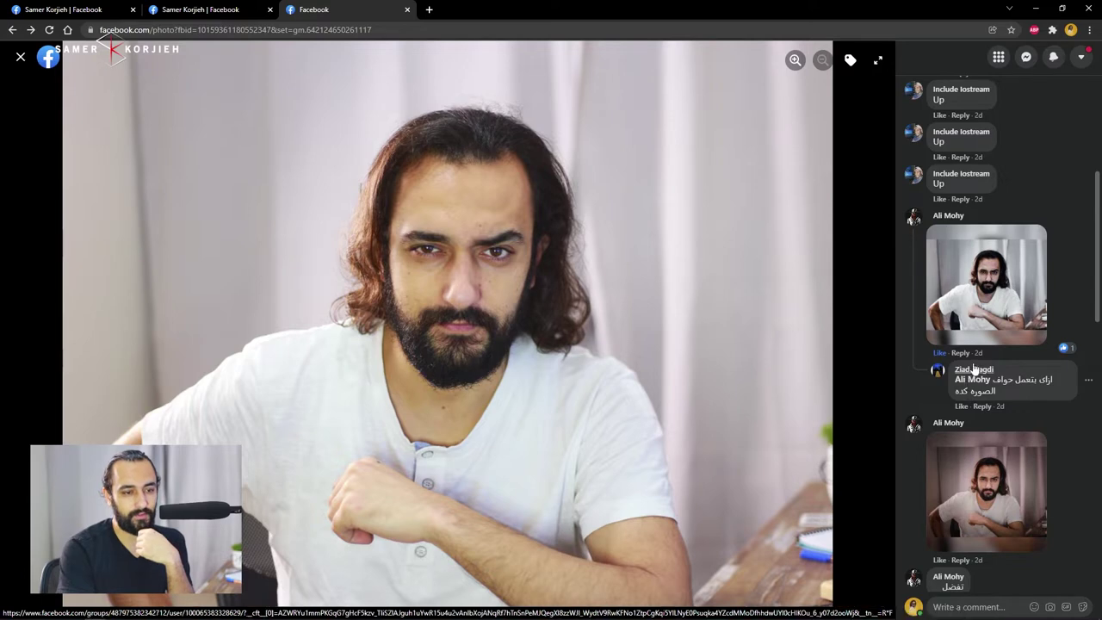
{"action": "scroll", "coordinate": [987, 343], "scroll_direction": "down", "scroll_amount": 2}
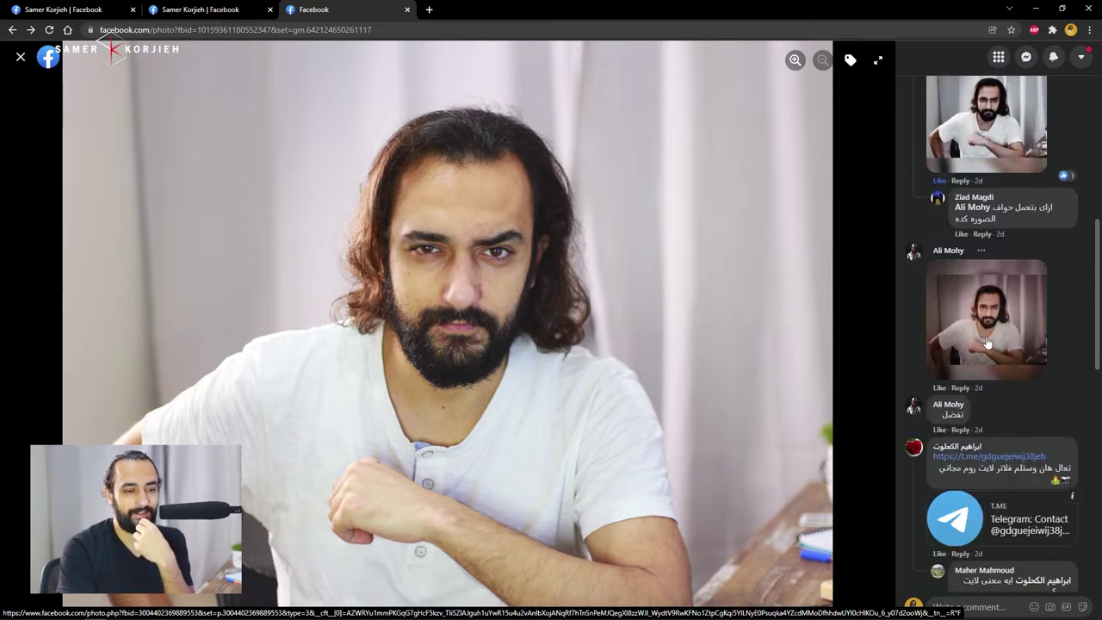
{"action": "left_click", "coordinate": [988, 332]}
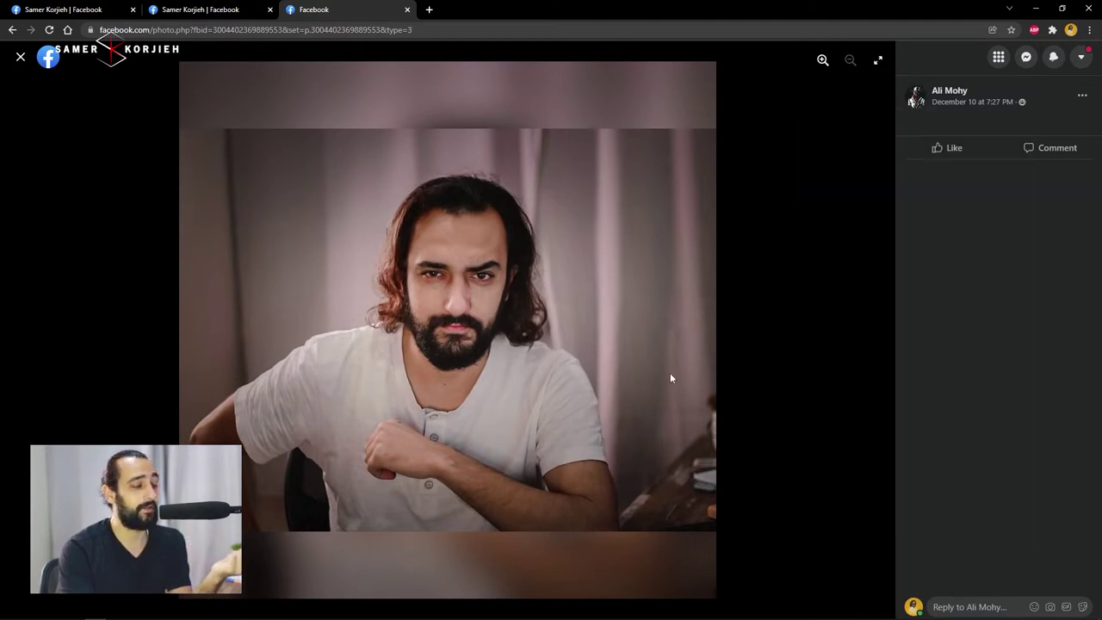
{"action": "left_click", "coordinate": [953, 148]}
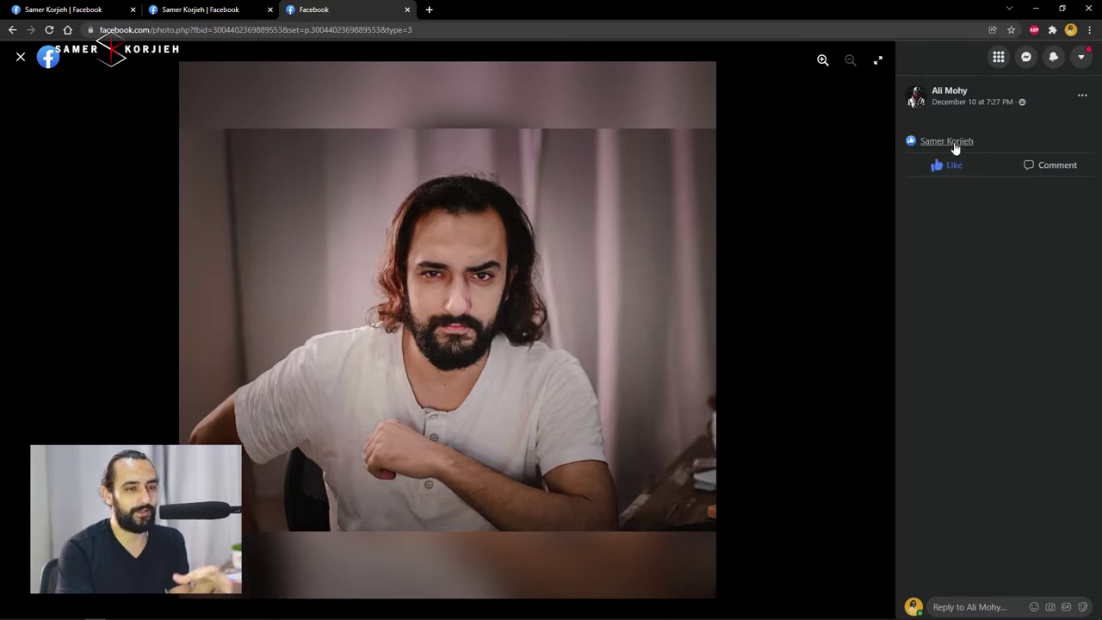
{"action": "left_click", "coordinate": [22, 57]}
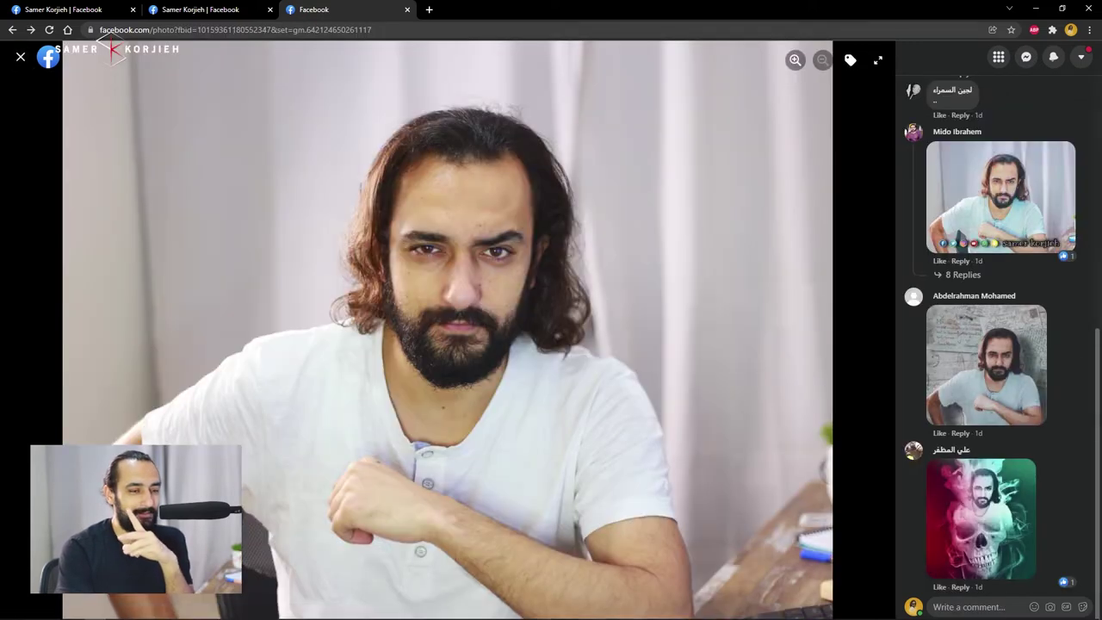
Load earlier comments and Google-search the comment phrase 'ماهركو يزم' in a new tab.
{"action": "scroll", "coordinate": [988, 382], "scroll_direction": "up", "scroll_amount": 5}
{"action": "scroll", "coordinate": [988, 382], "scroll_direction": "up", "scroll_amount": 5}
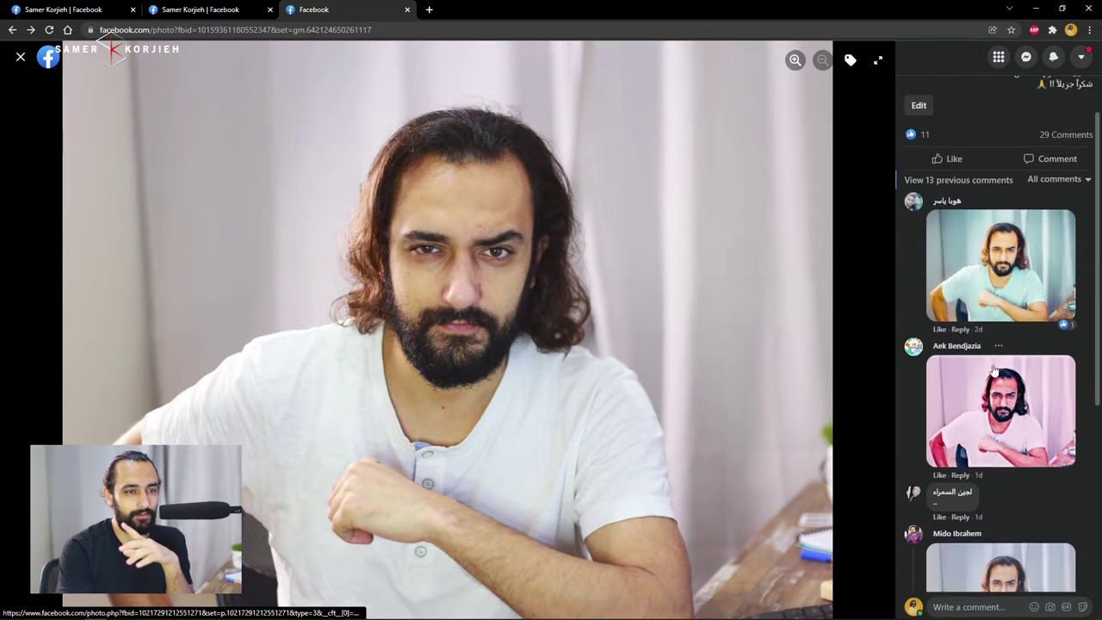
{"action": "left_click", "coordinate": [946, 184]}
{"action": "scroll", "coordinate": [1036, 327], "scroll_direction": "down", "scroll_amount": 1}
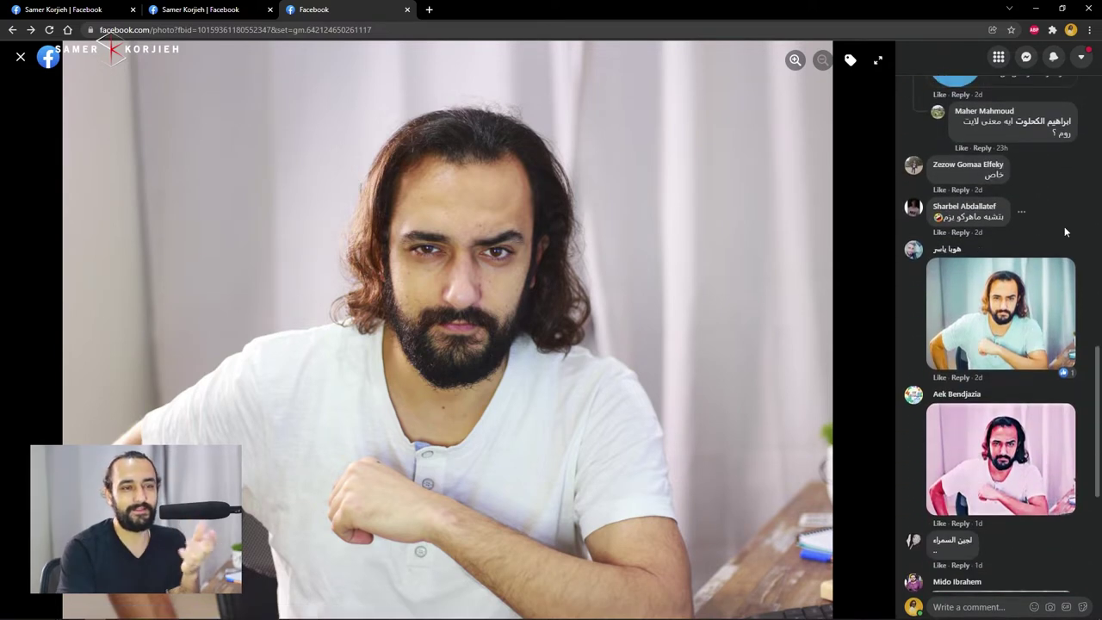
{"action": "mouse_move", "coordinate": [969, 217]}
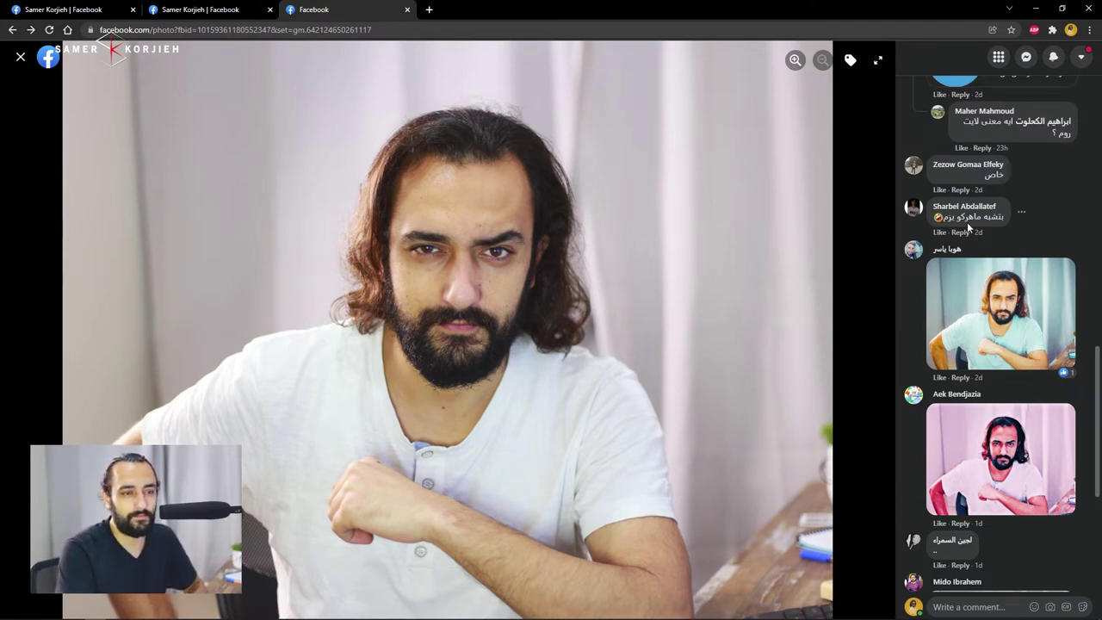
{"action": "scroll", "coordinate": [970, 220], "scroll_direction": "up", "scroll_amount": 1}
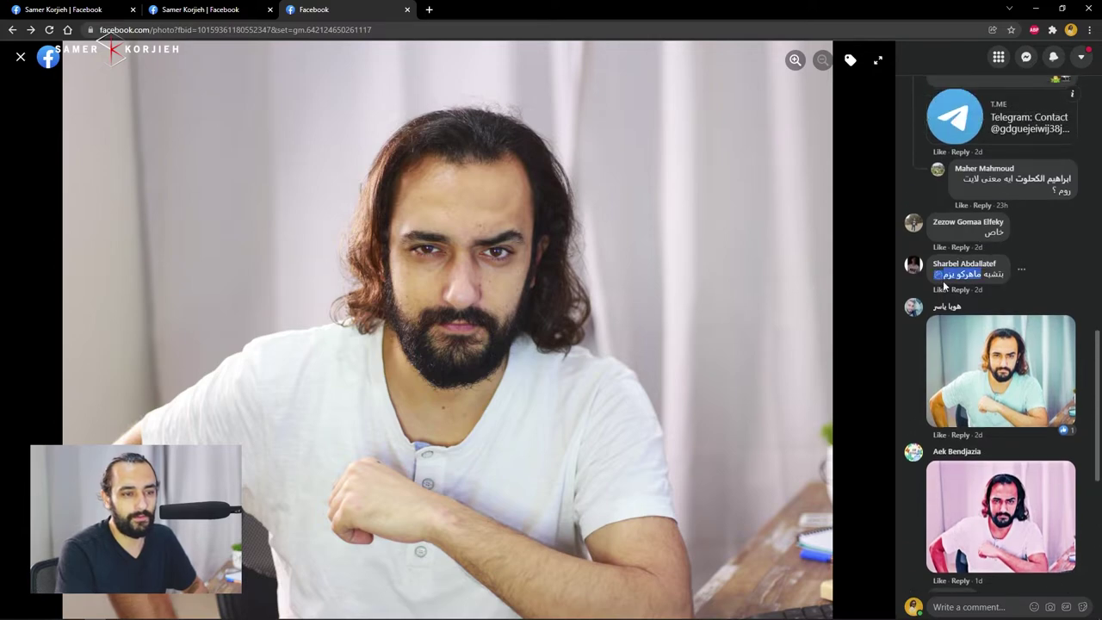
{"action": "key", "text": "ctrl+t"}
{"action": "type", "text": "ماهركو يزم"}
{"action": "key", "text": "Return"}
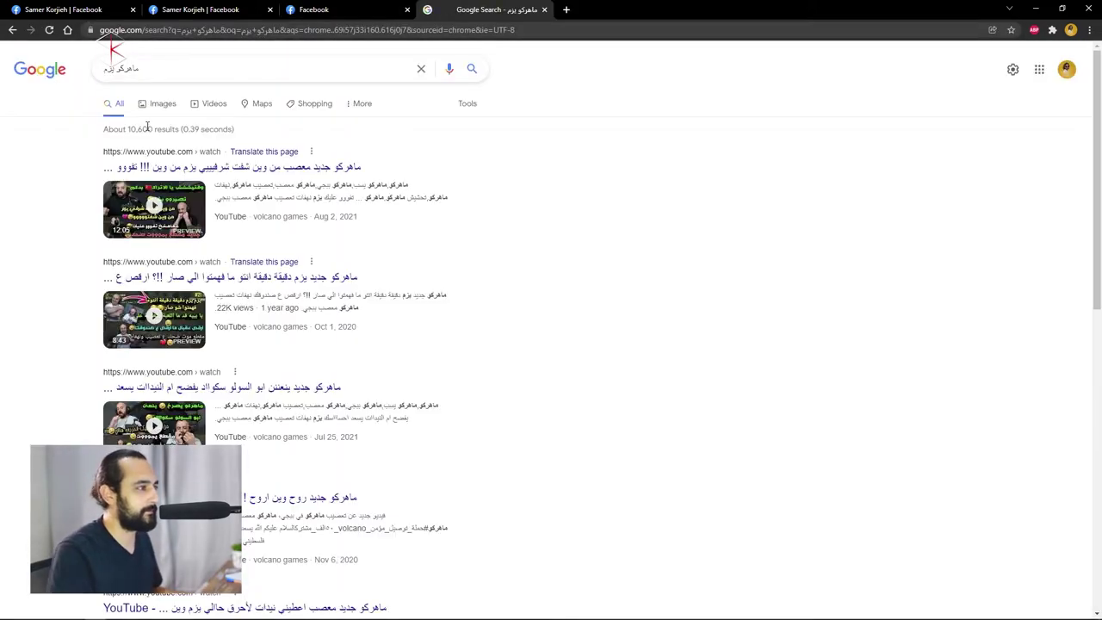
Switch the Google results to images for the phrase and browse them.
{"action": "left_click", "coordinate": [157, 104]}
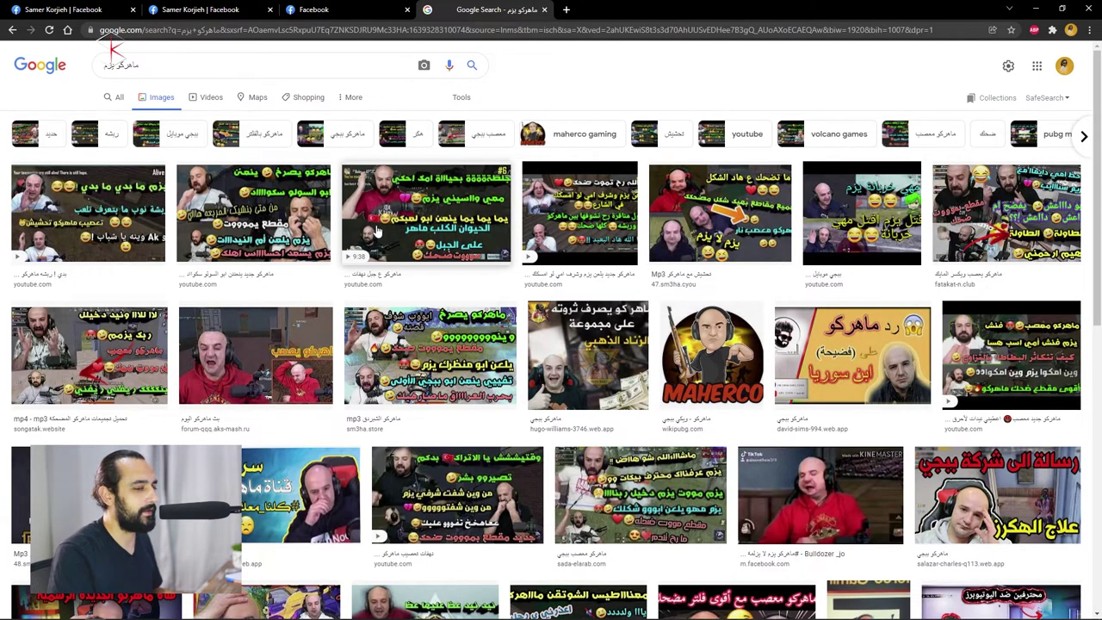
{"action": "scroll", "coordinate": [179, 323], "scroll_direction": "down", "scroll_amount": 5}
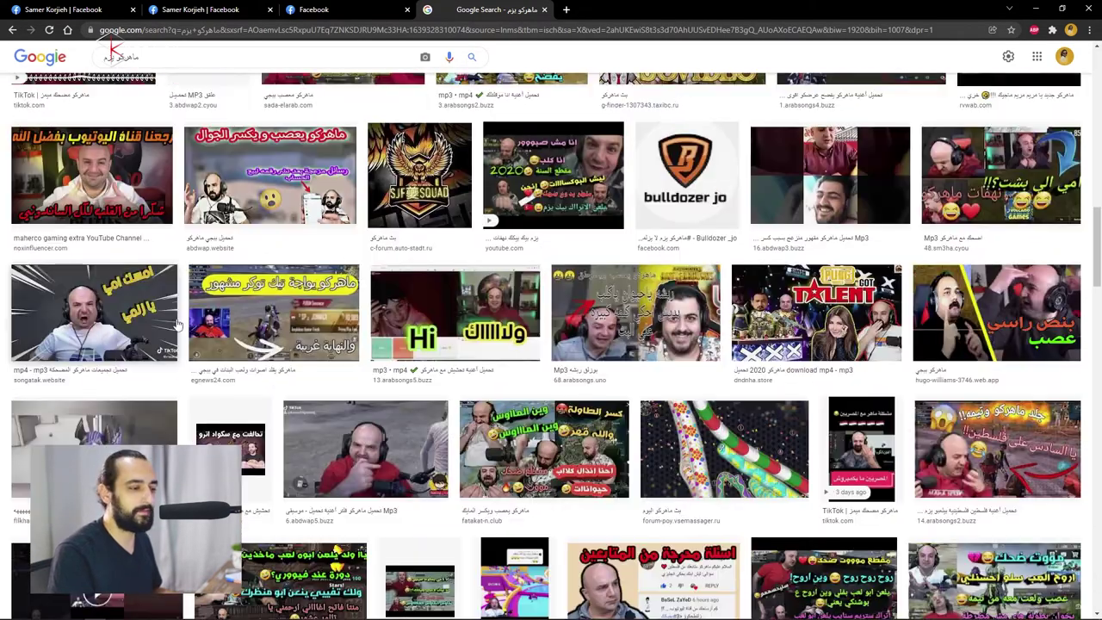
{"action": "key", "text": "ctrl+shift+Tab"}
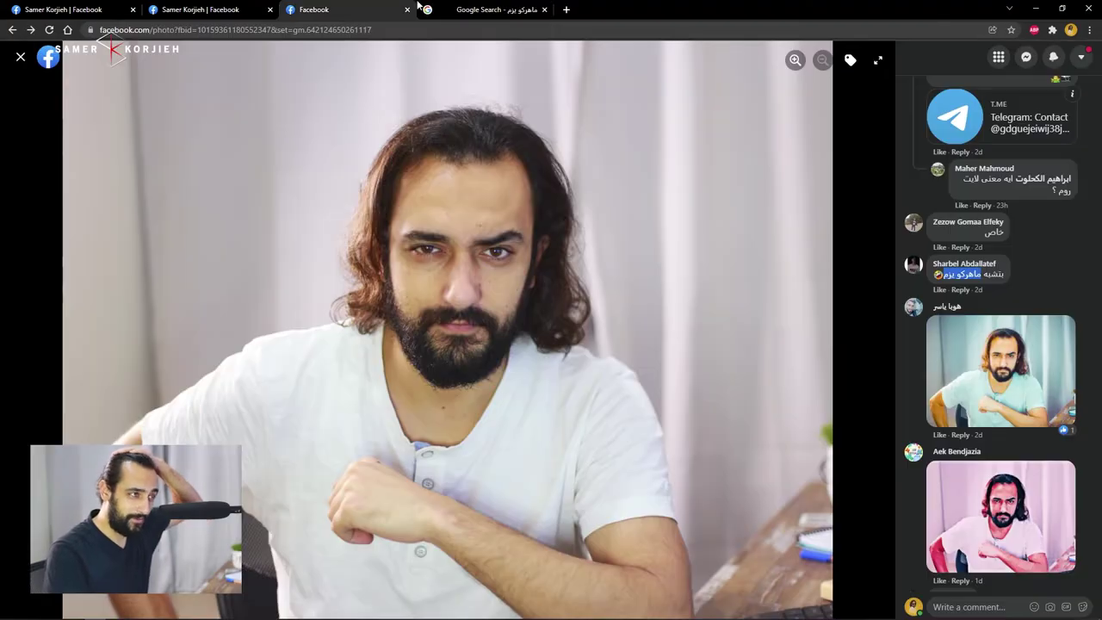
{"action": "left_click", "coordinate": [416, 5]}
Shorten the image search to 'ماهركو' and return to the Facebook photo.
{"action": "left_click", "coordinate": [120, 64]}
{"action": "key", "text": "BackSpace"}
{"action": "key", "text": "BackSpace"}
{"action": "key", "text": "BackSpace"}
{"action": "key", "text": "Return"}
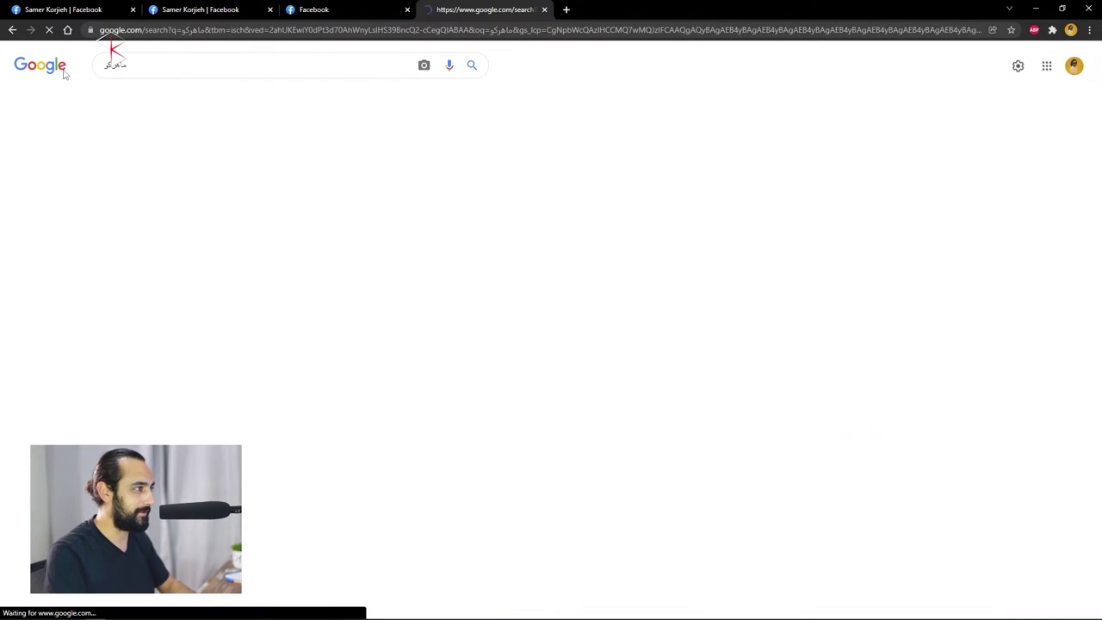
{"action": "key", "text": "ctrl+shift+Tab"}
View the first edited portrait in the comments, then open the pink-toned edit.
{"action": "scroll", "coordinate": [1026, 476], "scroll_direction": "down", "scroll_amount": 3}
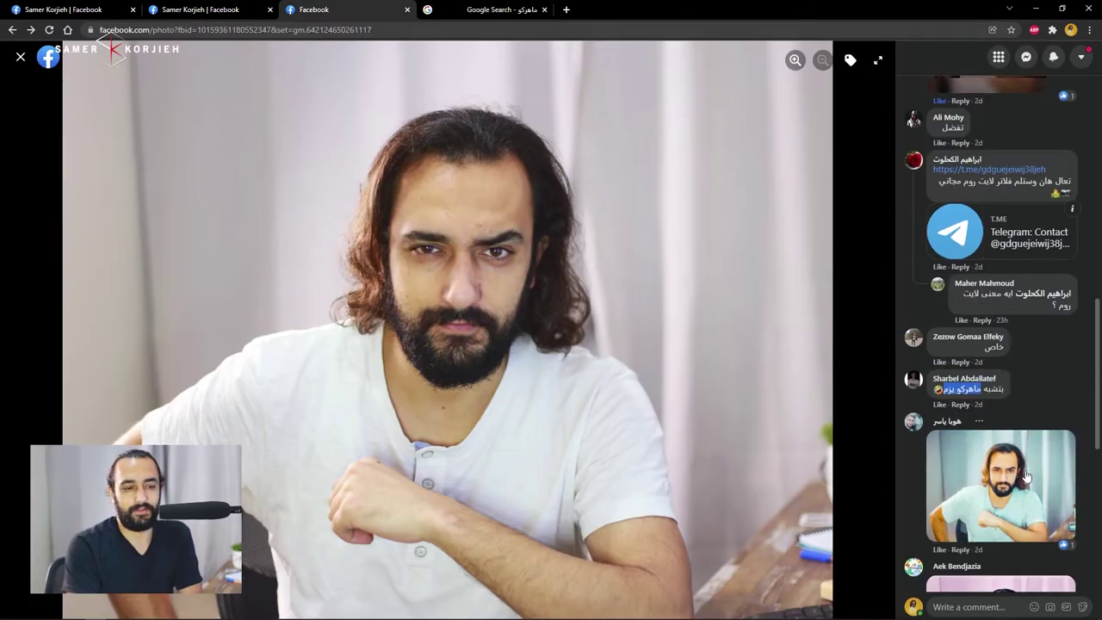
{"action": "scroll", "coordinate": [1026, 476], "scroll_direction": "down", "scroll_amount": 2}
{"action": "left_click", "coordinate": [918, 386]}
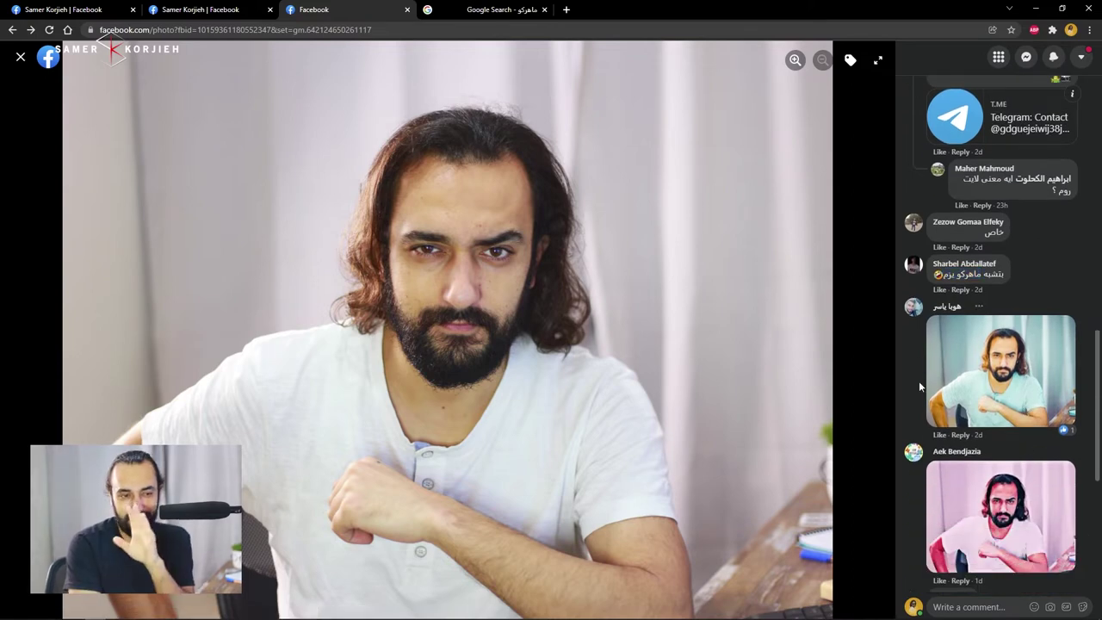
{"action": "scroll", "coordinate": [1014, 311], "scroll_direction": "down", "scroll_amount": 1}
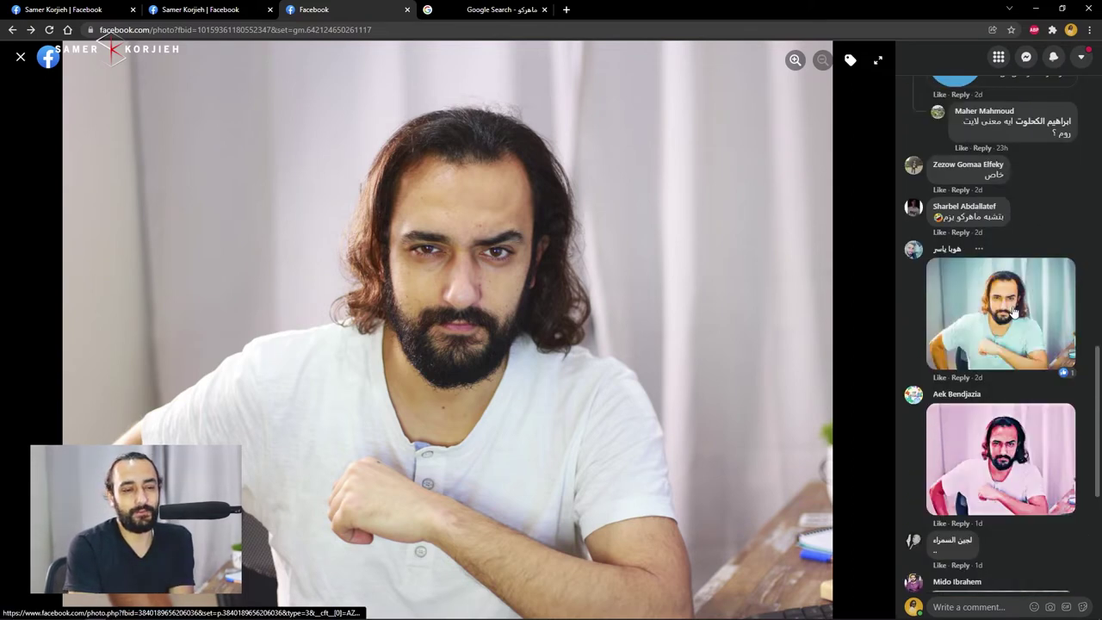
{"action": "left_click", "coordinate": [1014, 312]}
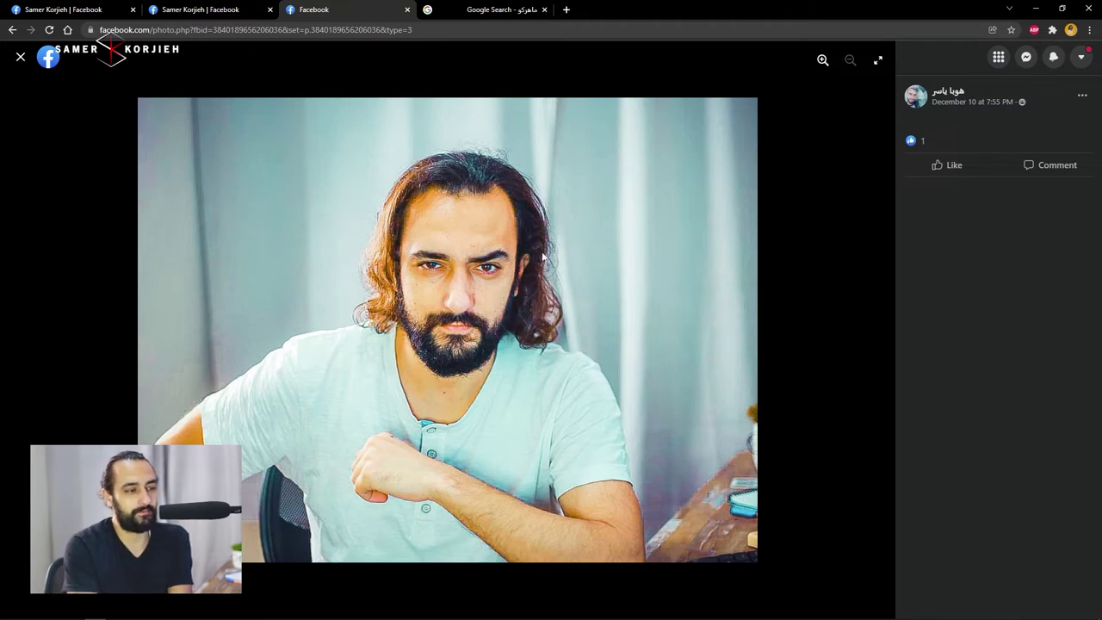
{"action": "left_click", "coordinate": [21, 57]}
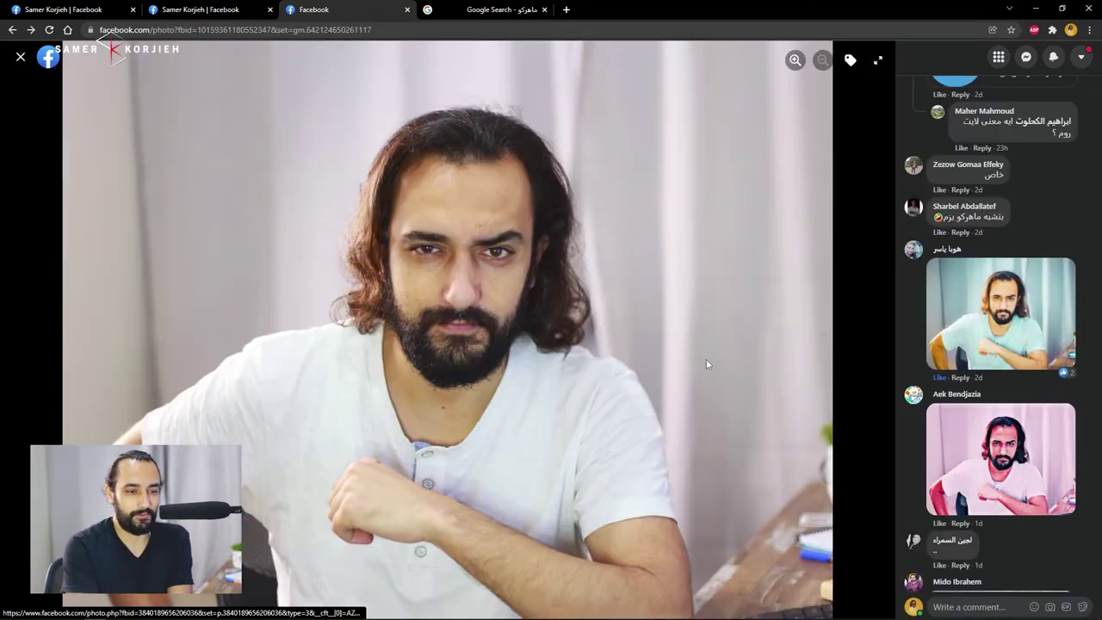
{"action": "left_click", "coordinate": [953, 466]}
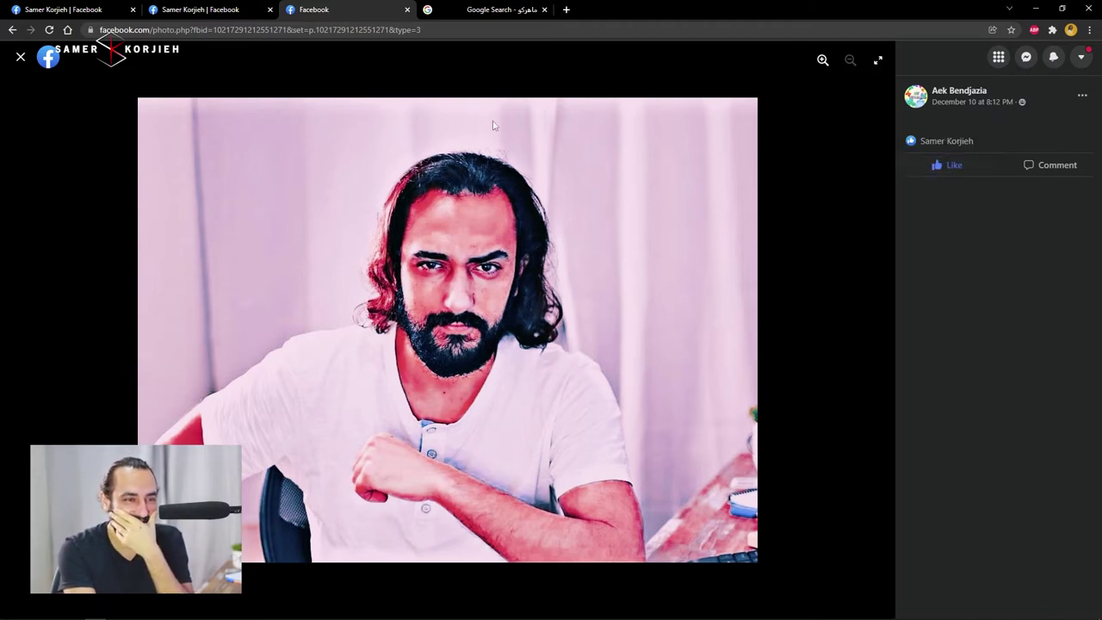
Like the edit with social media icons, then open the postcard-collage edit.
{"action": "scroll", "coordinate": [947, 336], "scroll_direction": "down", "scroll_amount": 2}
{"action": "scroll", "coordinate": [998, 353], "scroll_direction": "down", "scroll_amount": 1}
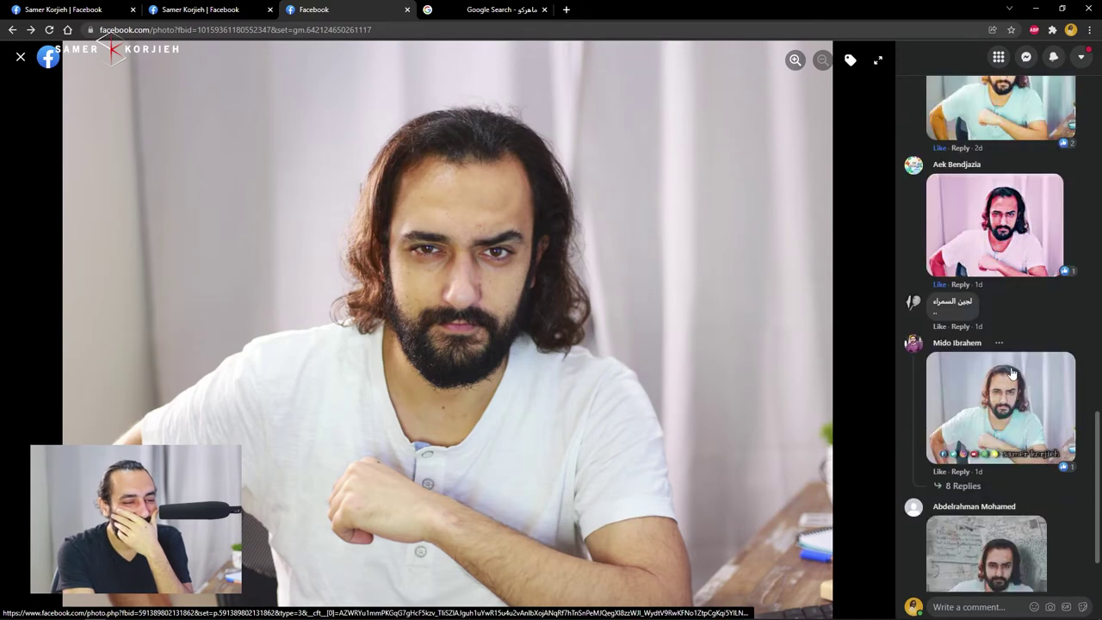
{"action": "left_click", "coordinate": [1011, 398]}
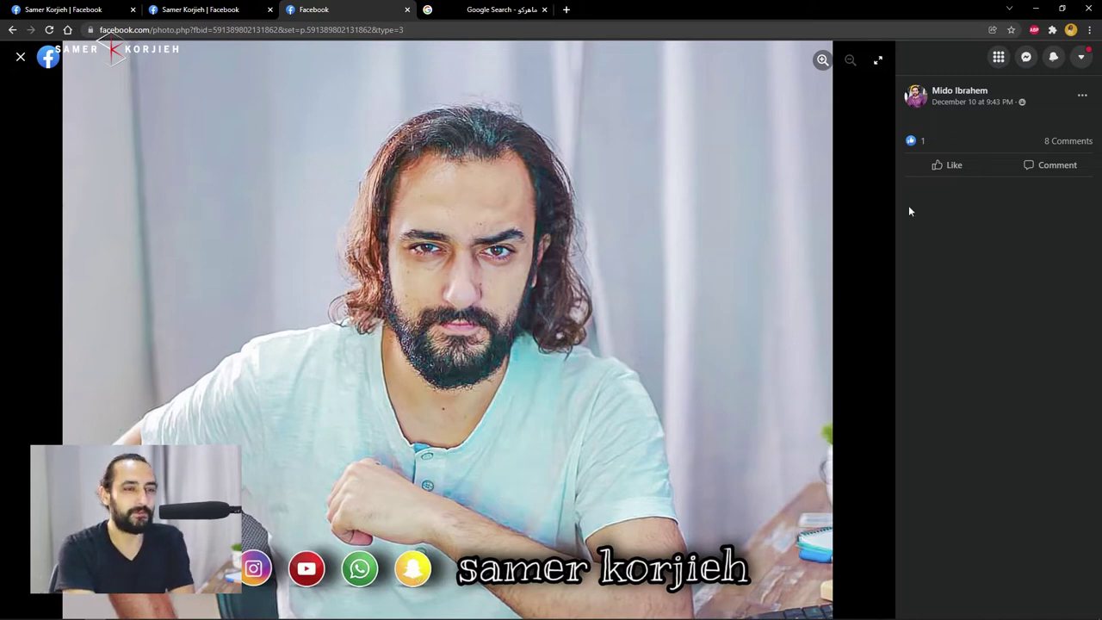
{"action": "left_click", "coordinate": [947, 164]}
{"action": "key", "text": "Escape"}
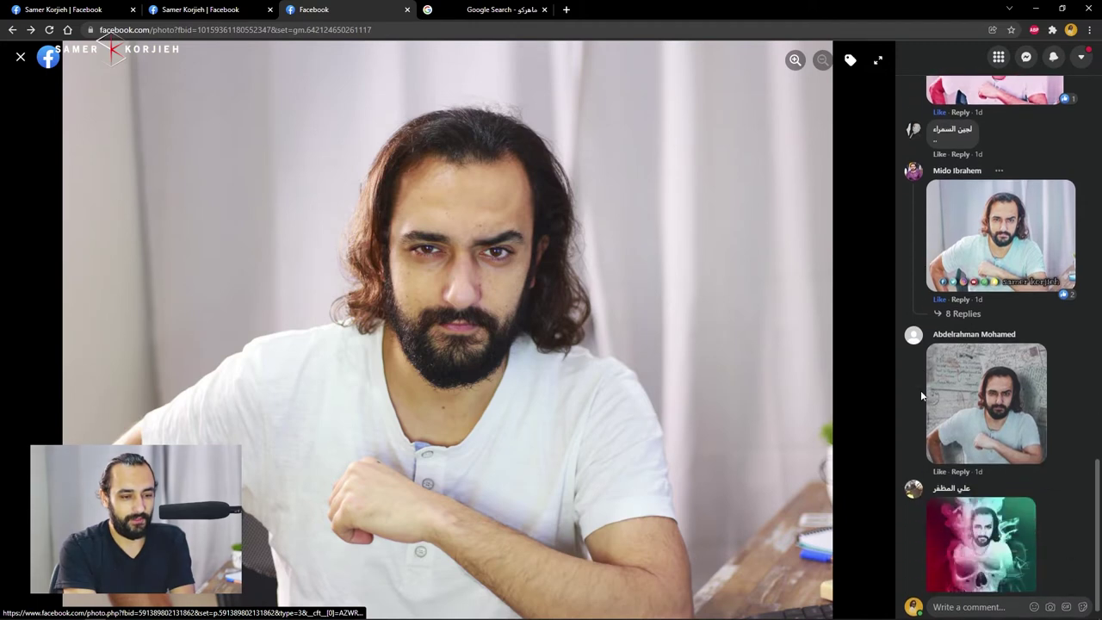
{"action": "left_click", "coordinate": [995, 393]}
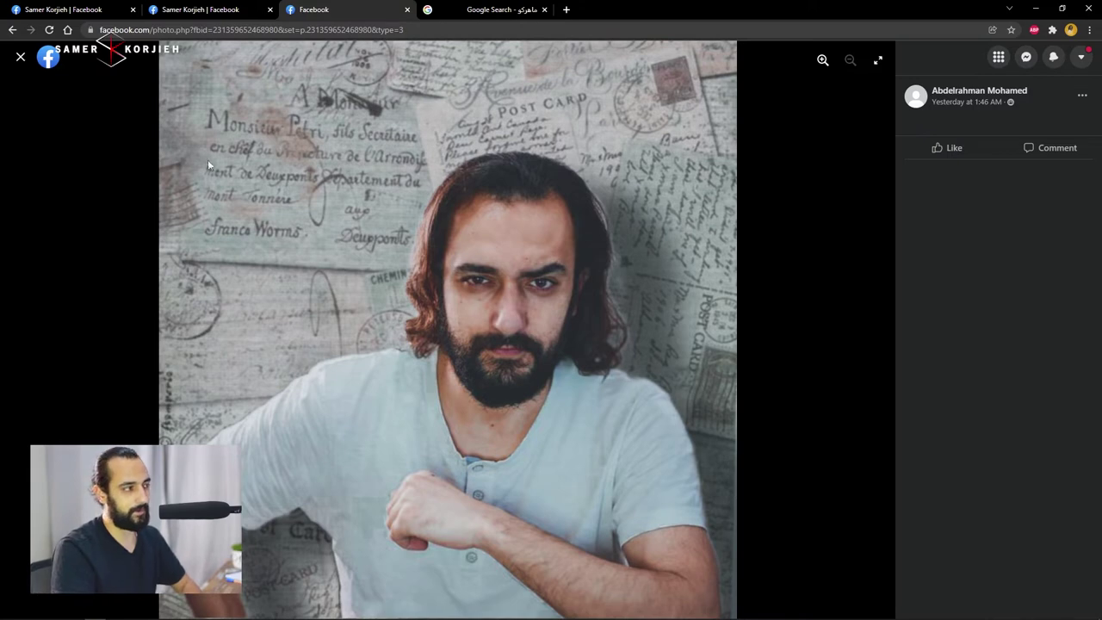
Like the postcard-background edit, then open the skull-and-smoke edit from the comments.
{"action": "left_click", "coordinate": [968, 149]}
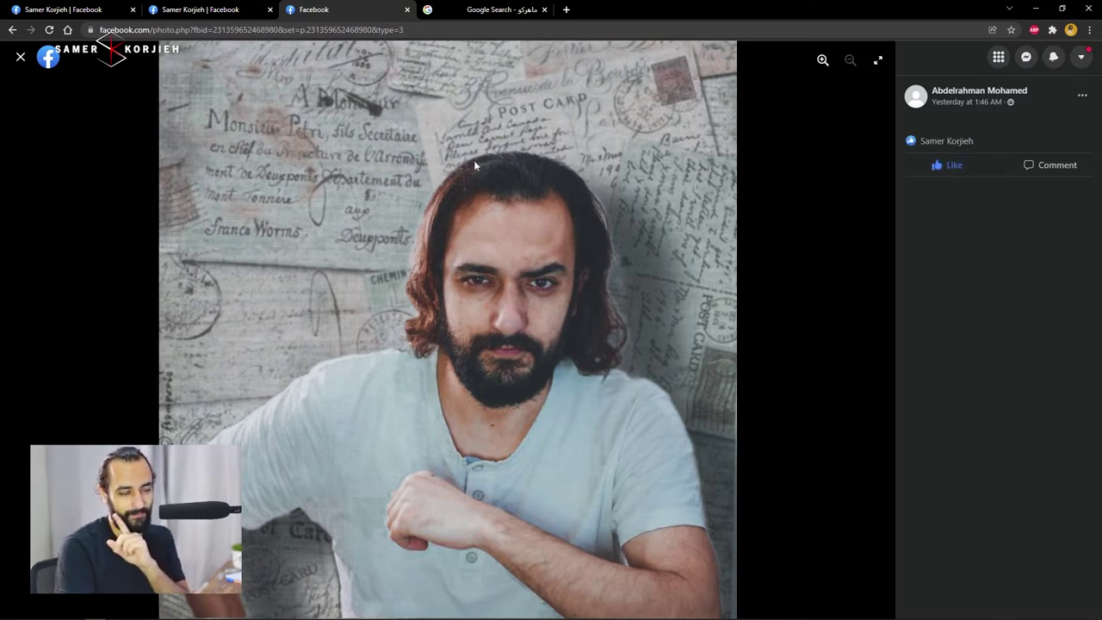
{"action": "left_click", "coordinate": [21, 57]}
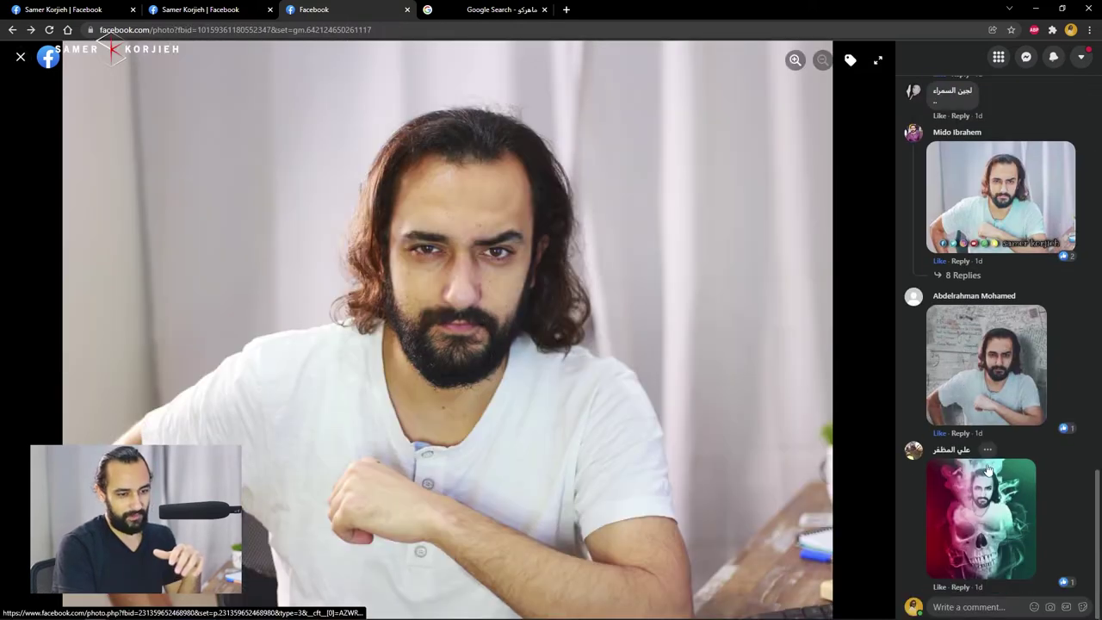
{"action": "left_click", "coordinate": [983, 492]}
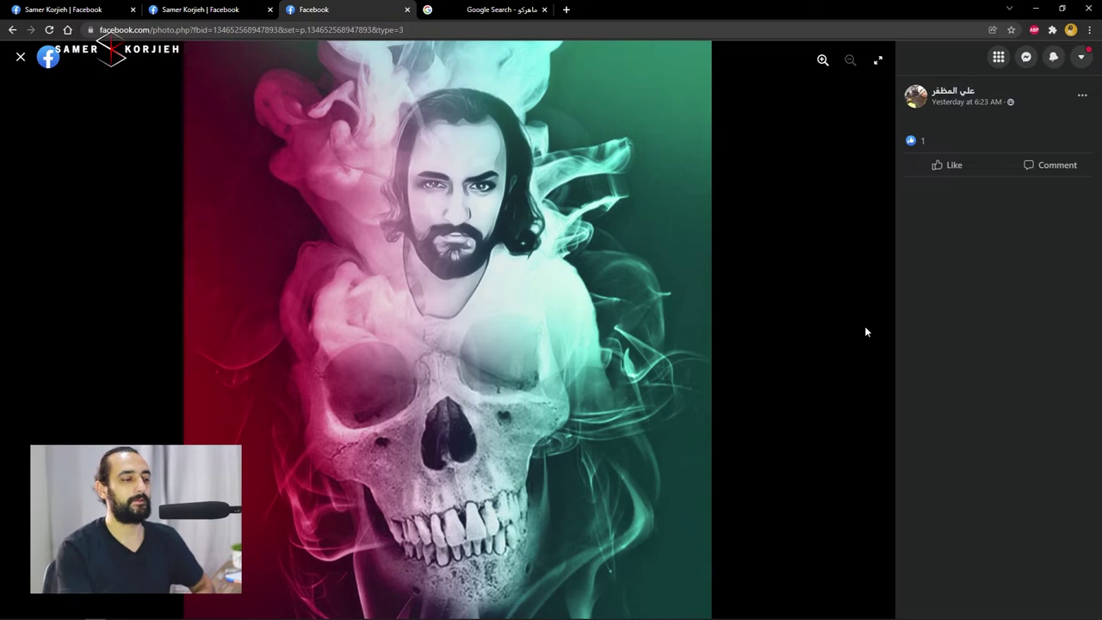
Like the skull-and-smoke photo edit on Facebook.
{"action": "left_click", "coordinate": [947, 164]}
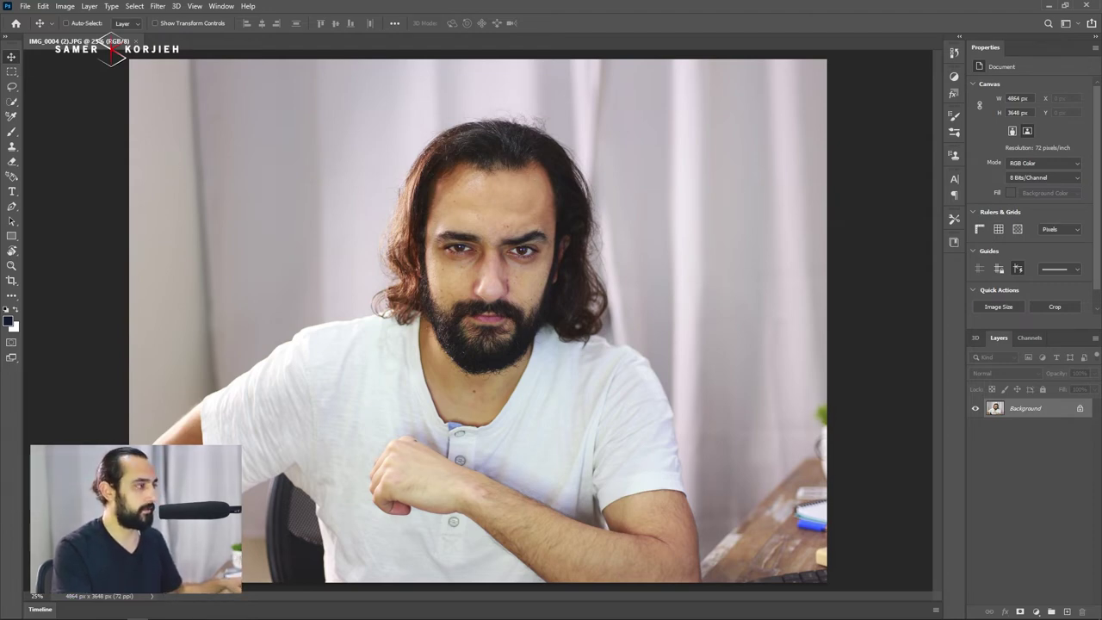
With Quick Selection, open Select and Mask, auto-select the man with Select Subject, and apply Refine Hair.
{"action": "left_click", "coordinate": [13, 105]}
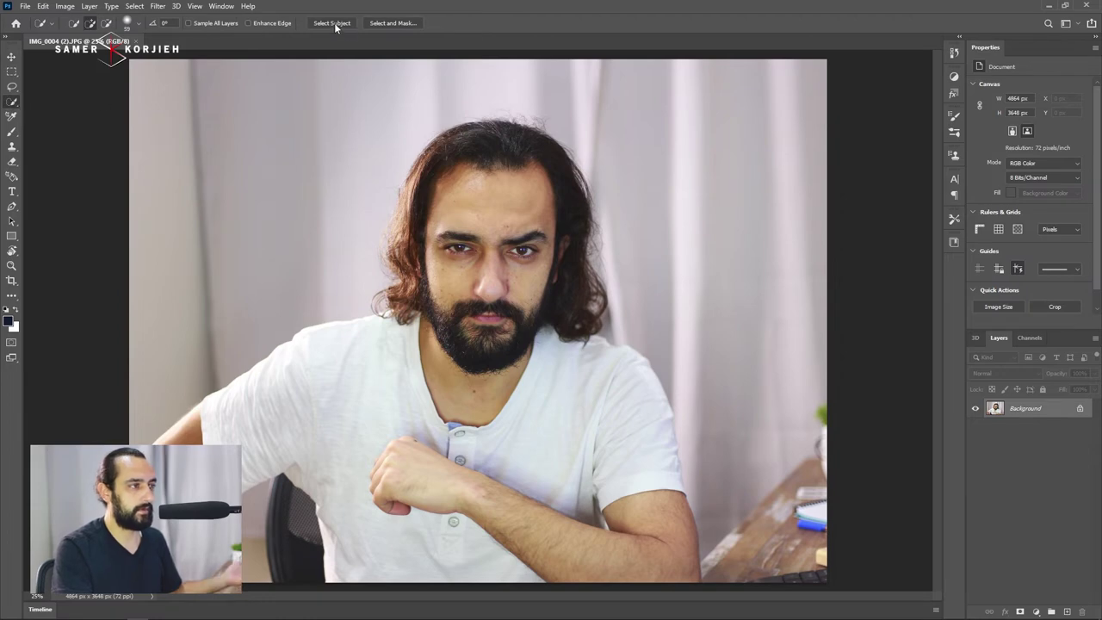
{"action": "left_click", "coordinate": [395, 24]}
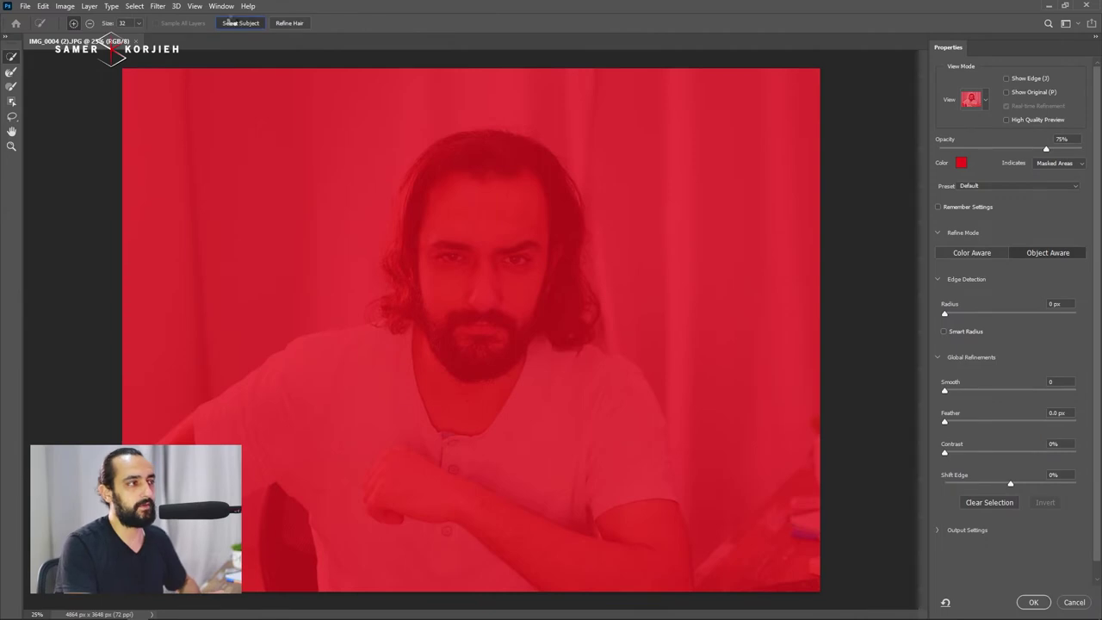
{"action": "left_click", "coordinate": [231, 22]}
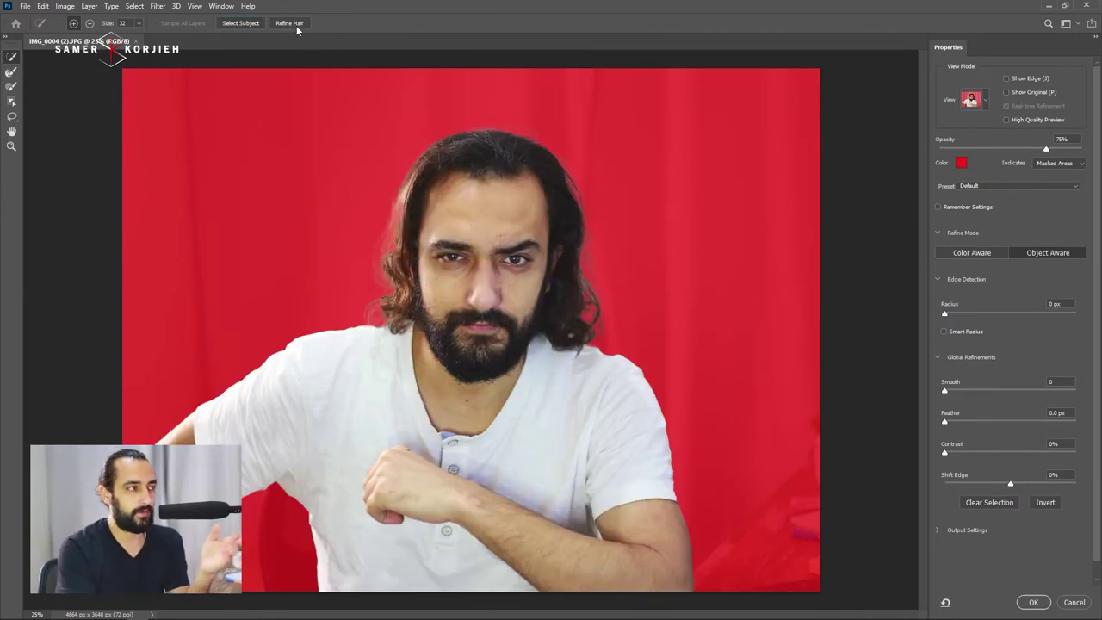
{"action": "left_click", "coordinate": [297, 25]}
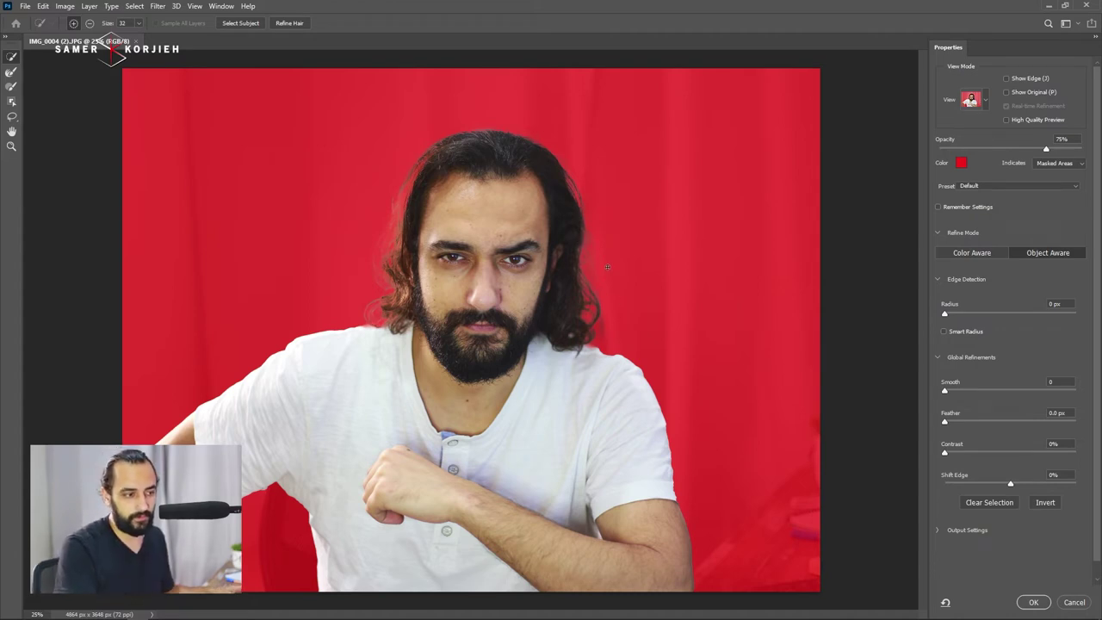
Switch the mask preview to Black & White and frame the head and hair.
{"action": "left_click", "coordinate": [986, 101]}
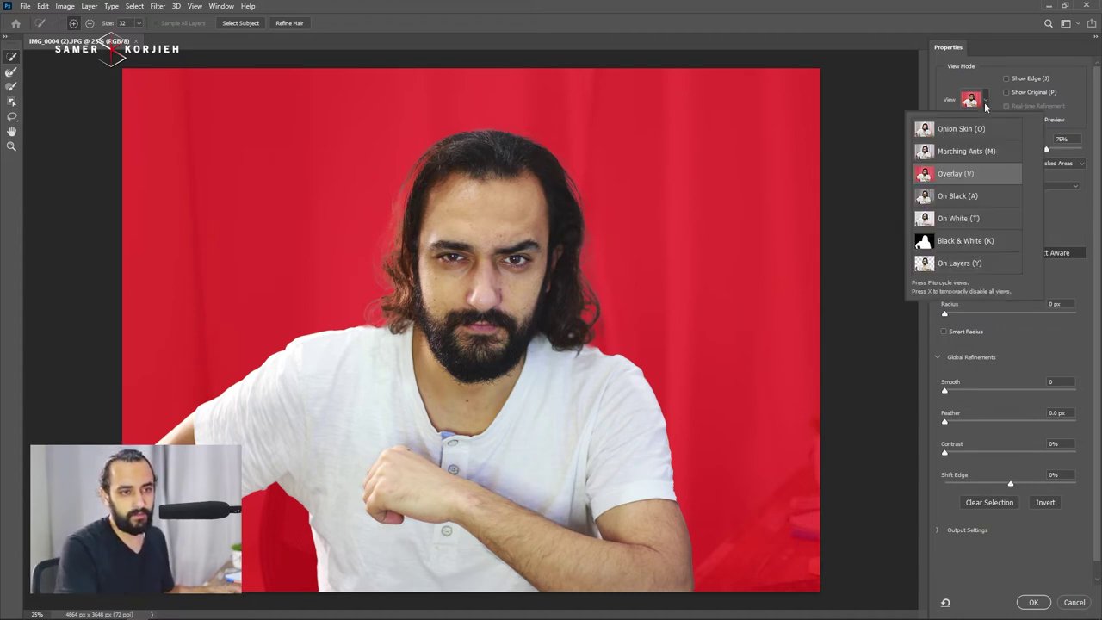
{"action": "left_click", "coordinate": [959, 241]}
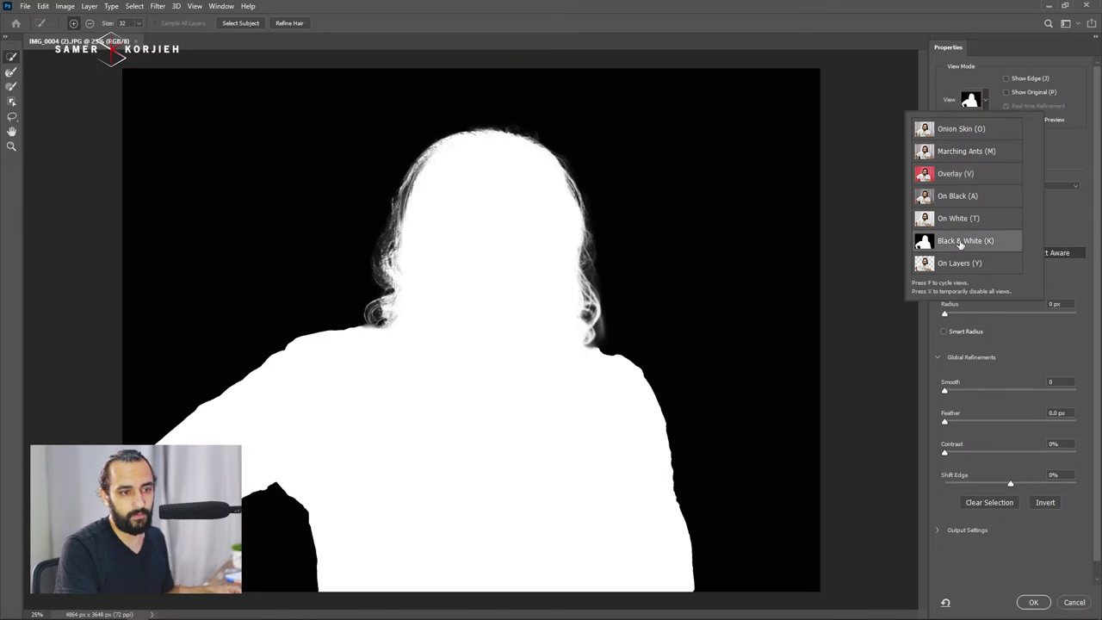
{"action": "scroll", "coordinate": [603, 259], "scroll_direction": "up", "scroll_amount": 3}
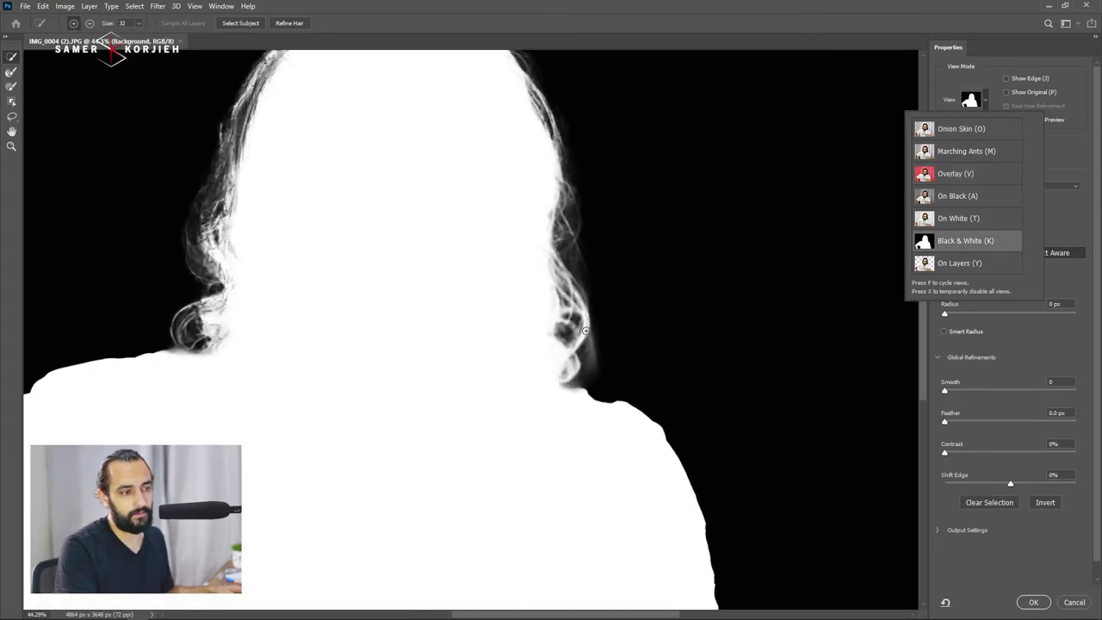
{"action": "left_click_drag", "start_coordinate": [568, 211], "coordinate": [518, 261]}
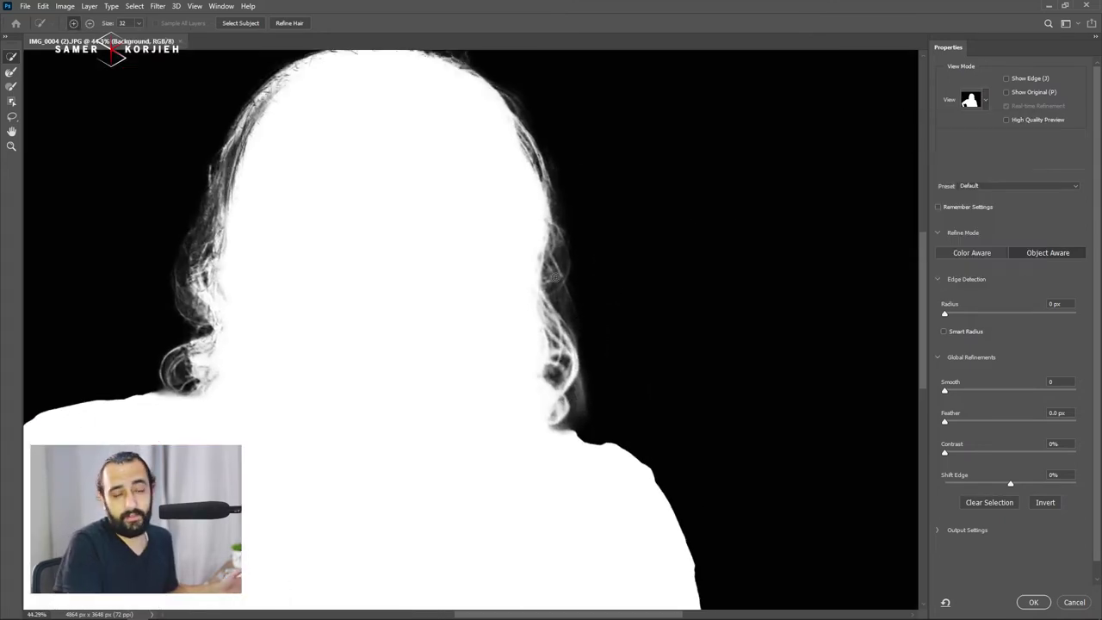
Brush-refine the hair strands along the right side and near the top of the ear.
{"action": "left_click", "coordinate": [11, 74]}
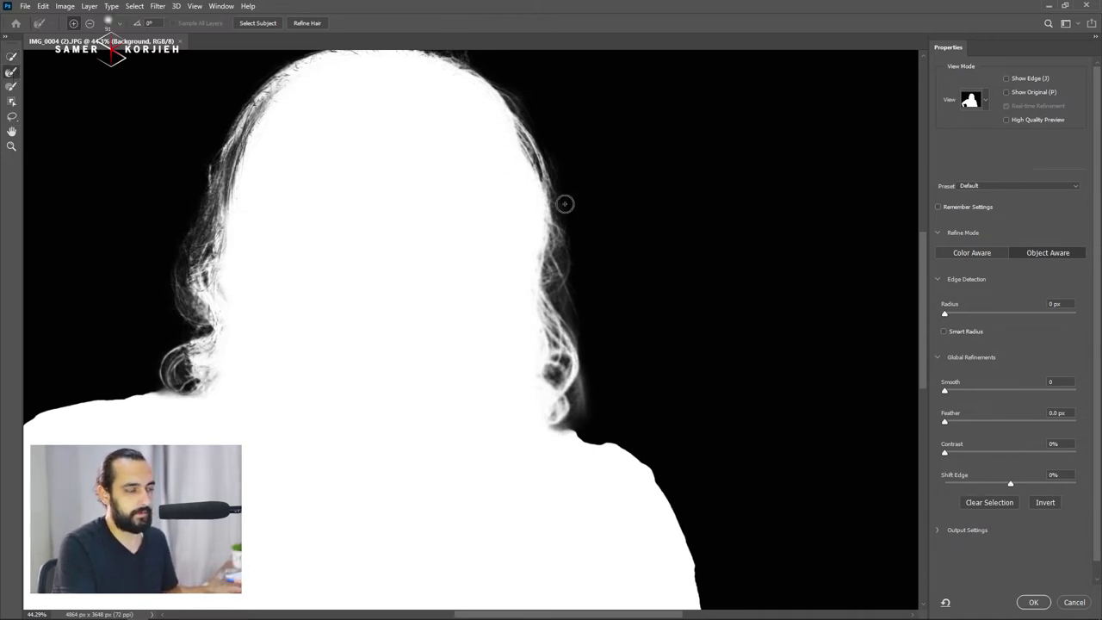
{"action": "key", "text": "bracketright"}
{"action": "key", "text": "bracketright"}
{"action": "left_click_drag", "start_coordinate": [572, 206], "coordinate": [559, 414]}
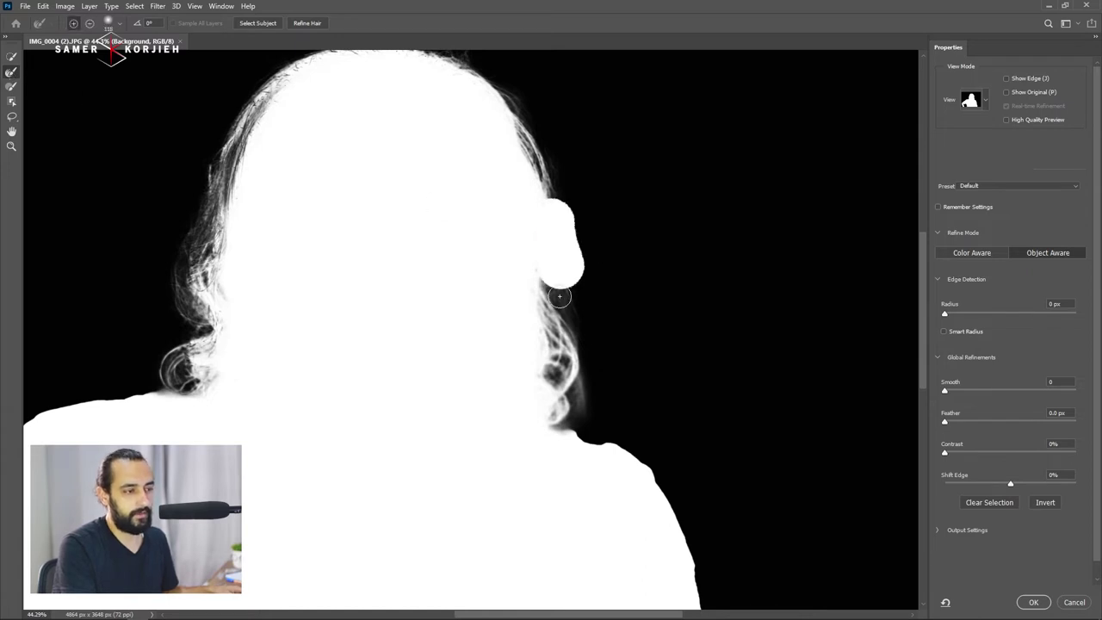
{"action": "left_click_drag", "start_coordinate": [534, 269], "coordinate": [541, 184]}
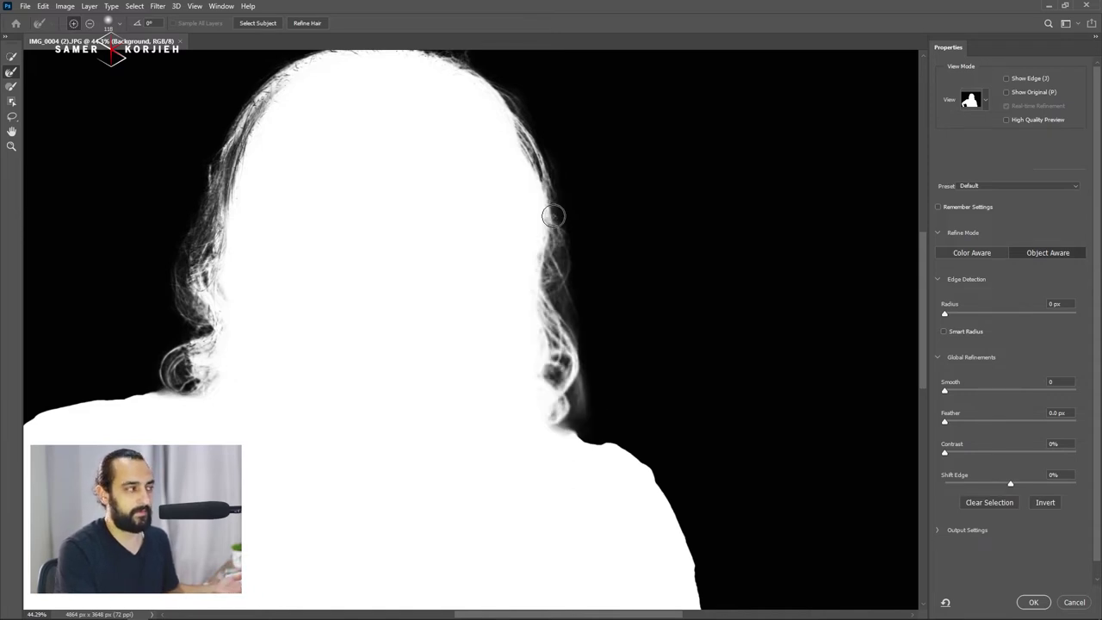
Subtract stray hair wisps from the right edge with an enlarged Quick Selection brush.
{"action": "left_click", "coordinate": [14, 60]}
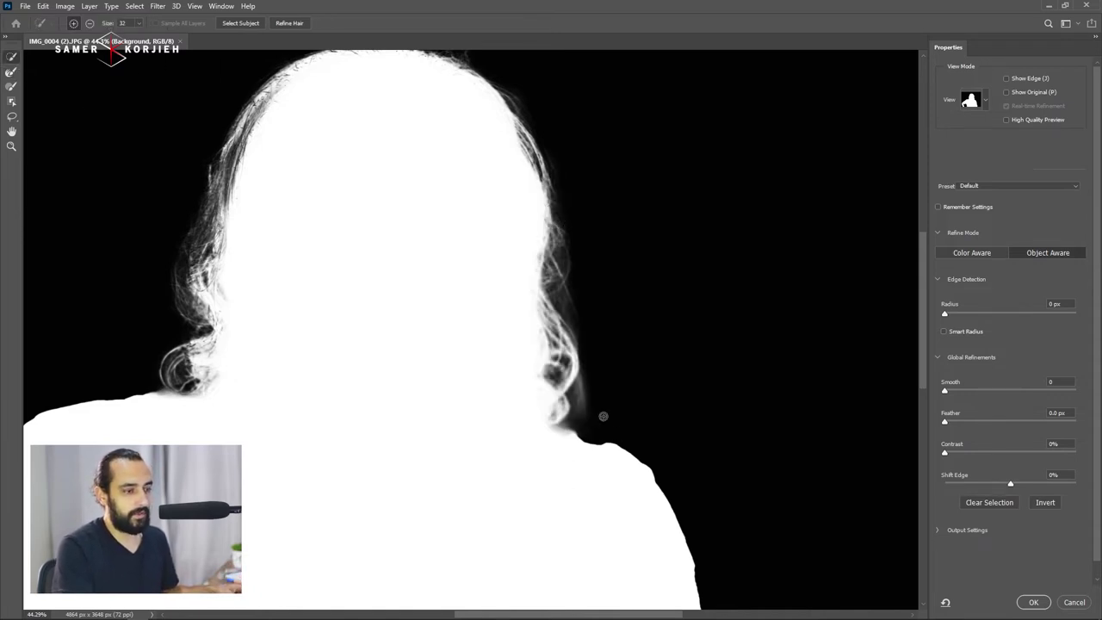
{"action": "key", "text": "alt"}
{"action": "left_click_drag", "start_coordinate": [602, 416], "coordinate": [591, 387]}
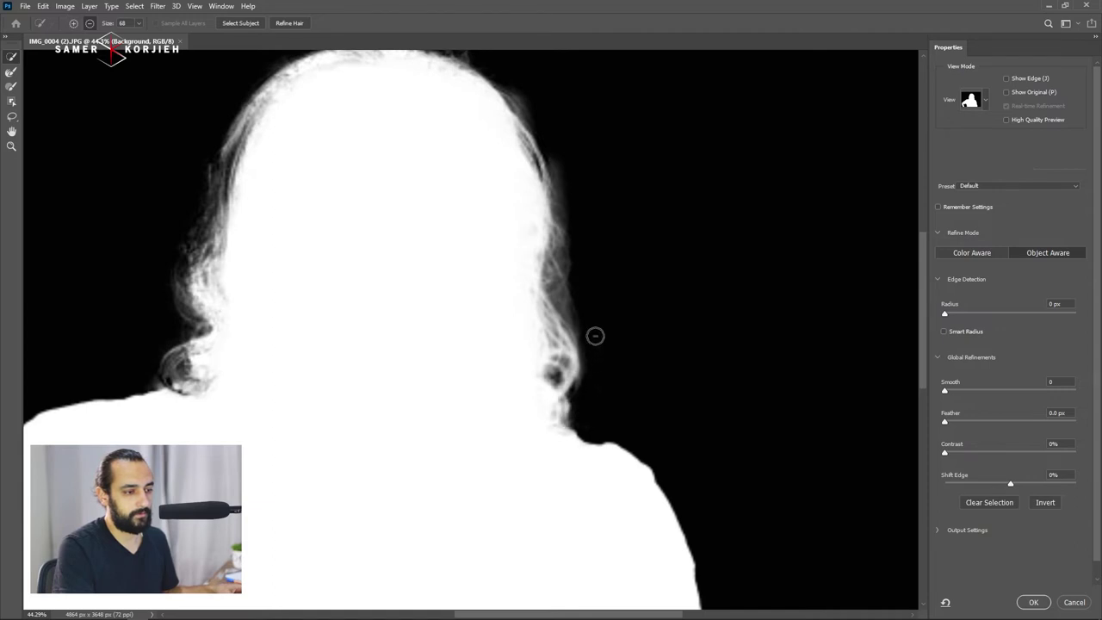
{"action": "left_click", "coordinate": [595, 335]}
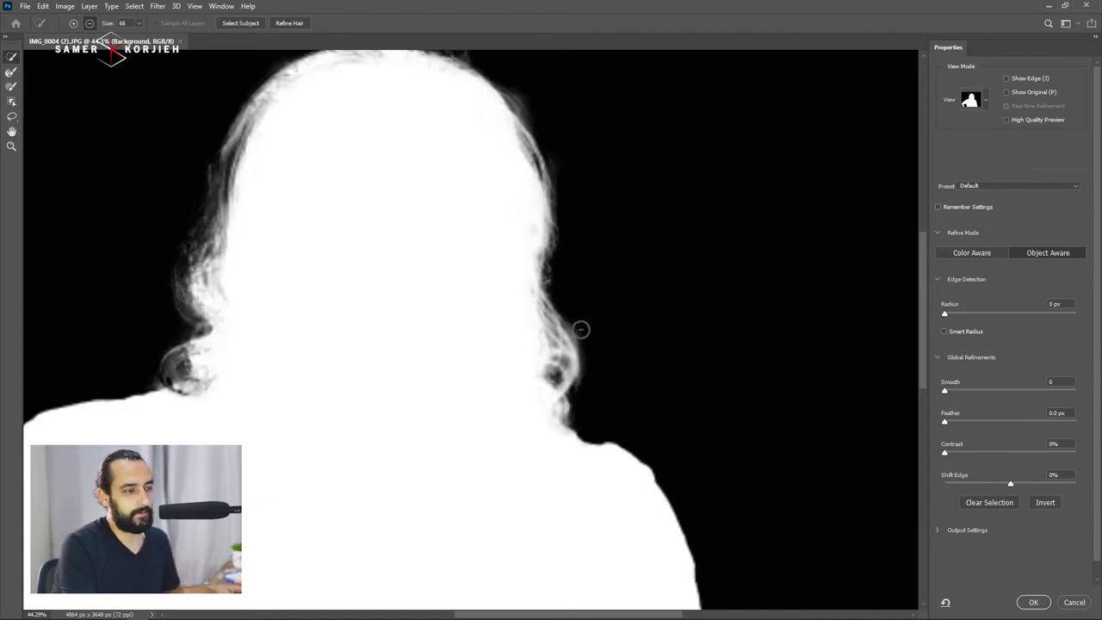
{"action": "mouse_move", "coordinate": [580, 327]}
{"action": "left_mouse_down"}
{"action": "mouse_move", "coordinate": [571, 391]}
{"action": "mouse_move", "coordinate": [592, 391]}
{"action": "left_mouse_up"}
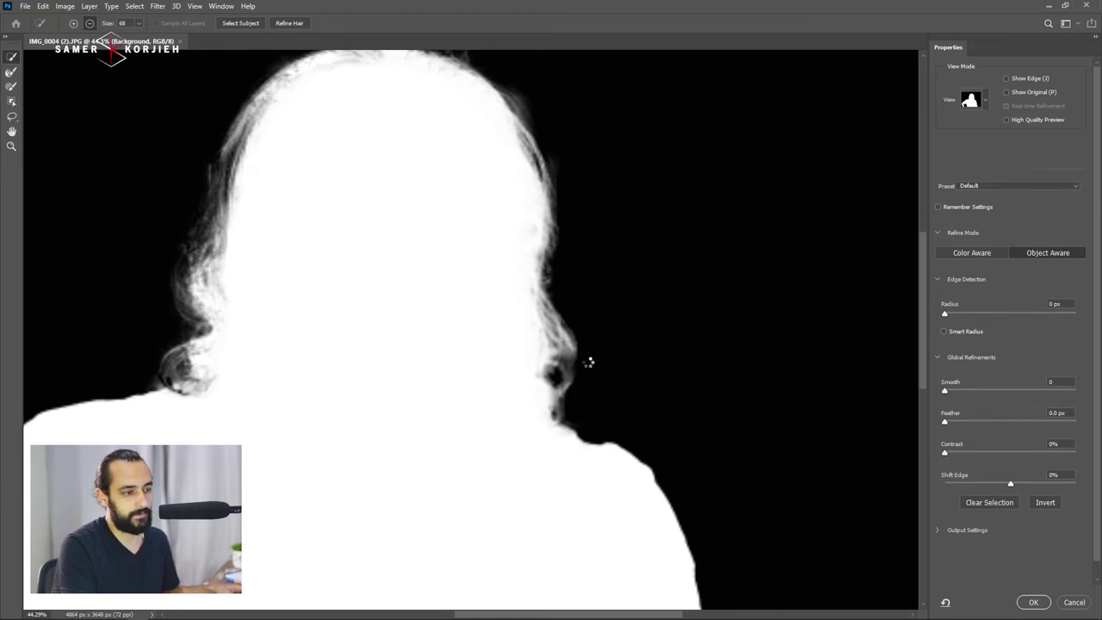
Refine the right-edge hair wisps again with the Refine Edge Brush.
{"action": "left_click", "coordinate": [11, 72]}
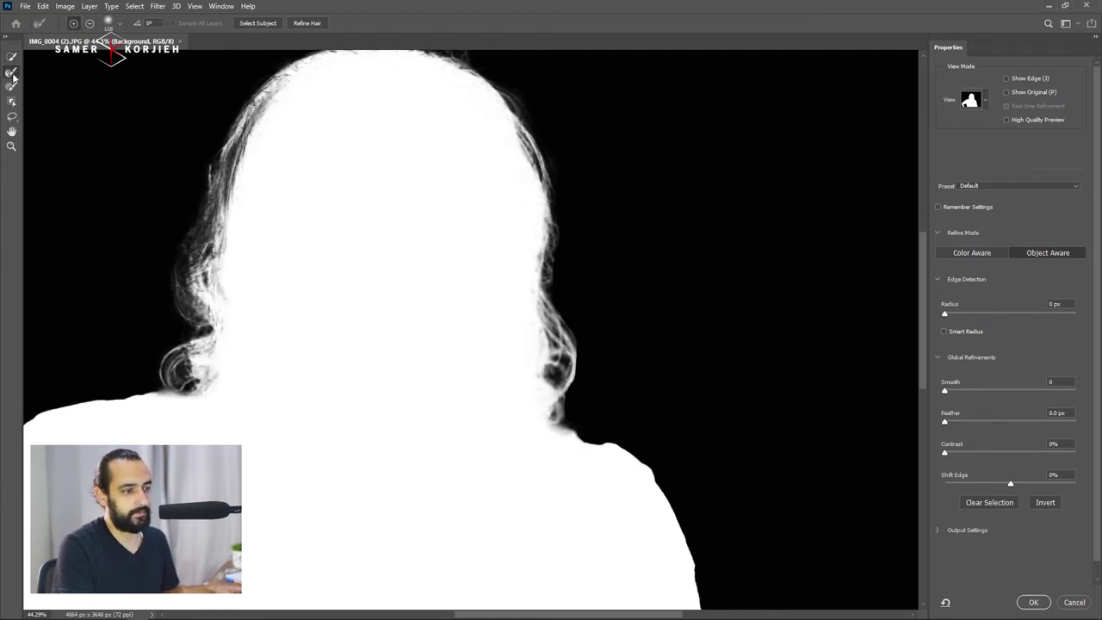
{"action": "left_click_drag", "start_coordinate": [555, 226], "coordinate": [564, 417]}
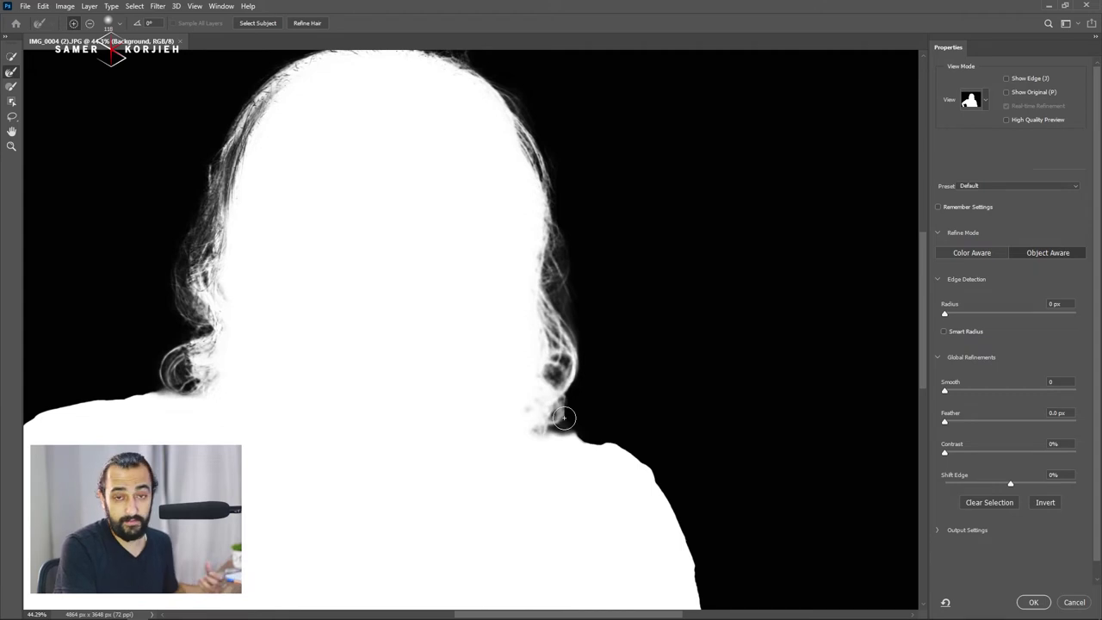
{"action": "left_click", "coordinate": [985, 101]}
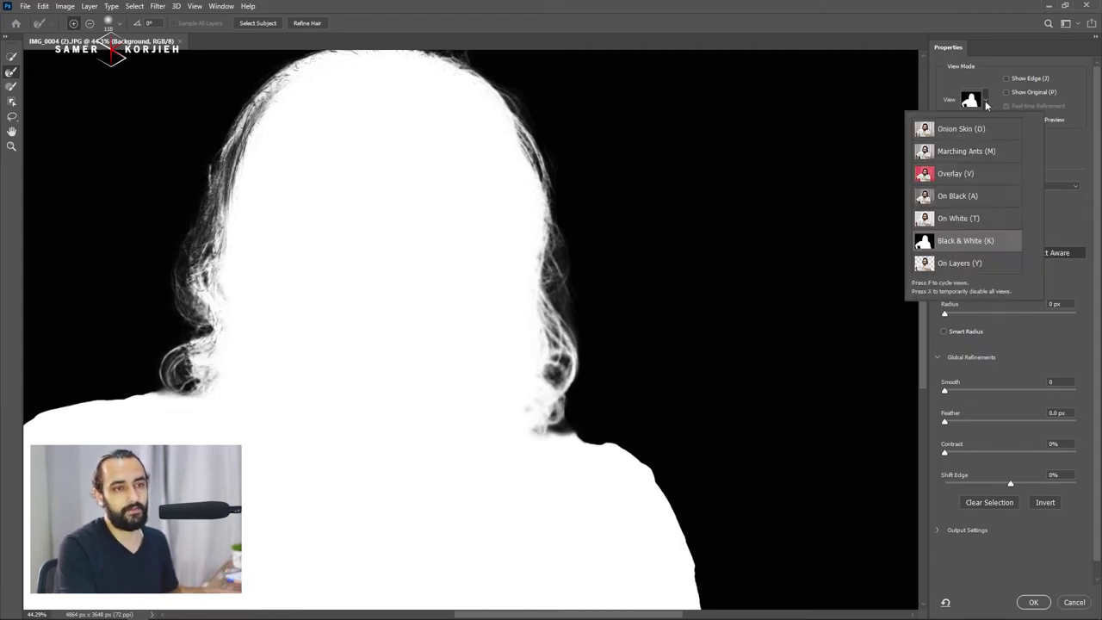
Preview the mask as a red Overlay, then return to the Black & White view.
{"action": "left_click", "coordinate": [951, 175]}
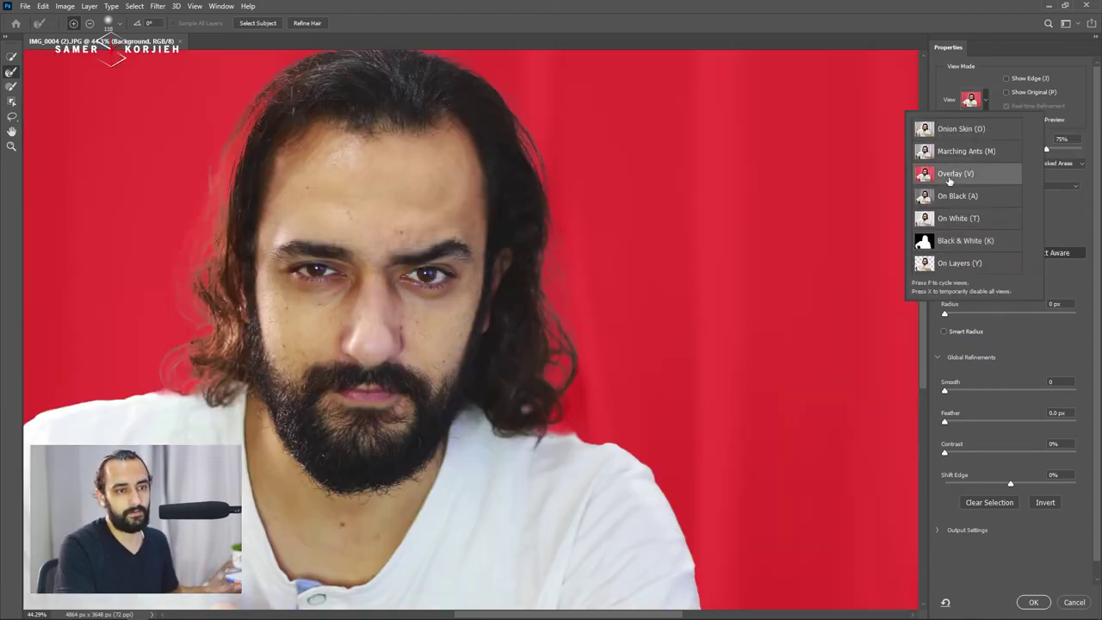
{"action": "left_click", "coordinate": [946, 454]}
{"action": "left_click", "coordinate": [986, 101]}
{"action": "key", "text": "k"}
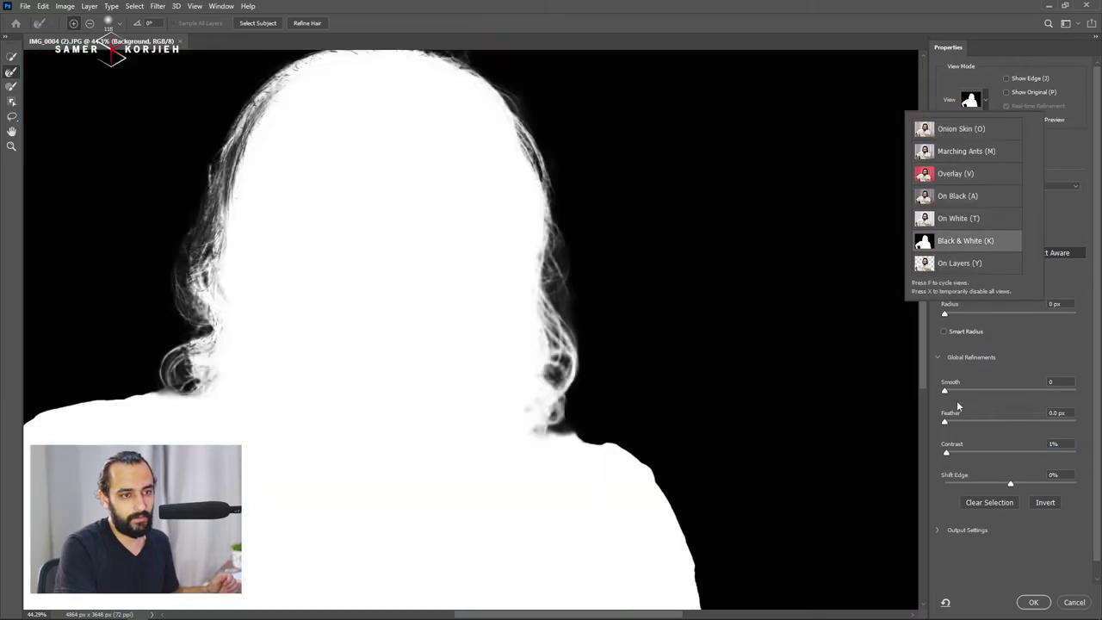
{"action": "left_click", "coordinate": [948, 445]}
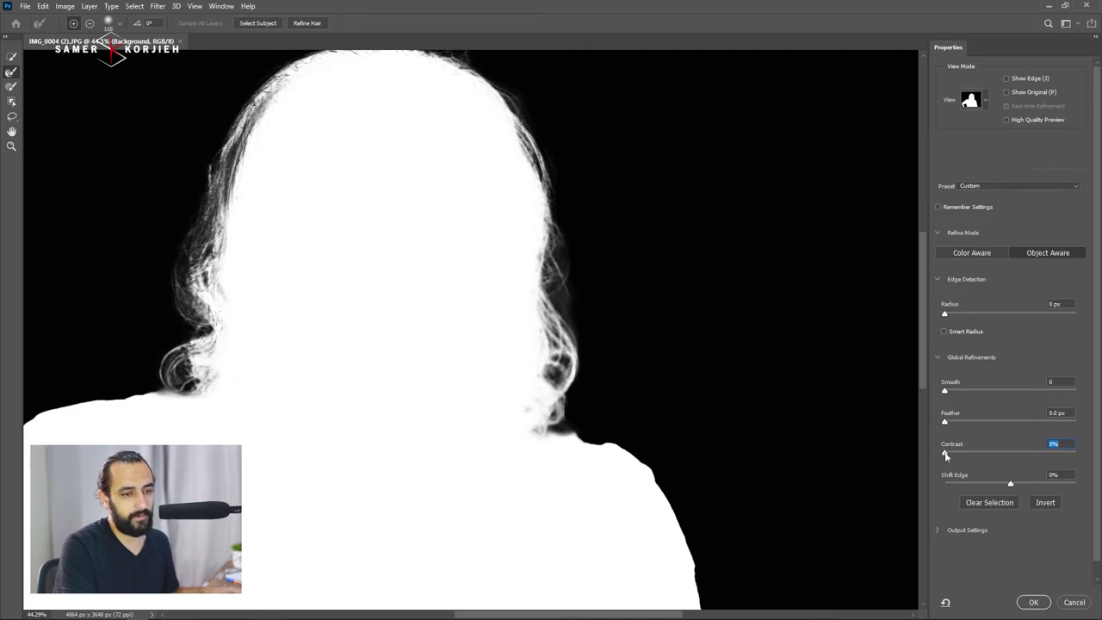
Set edge contrast to 10%, increase smoothing at the shoulder, and output as a layer mask.
{"action": "left_click_drag", "start_coordinate": [950, 453], "coordinate": [989, 453]}
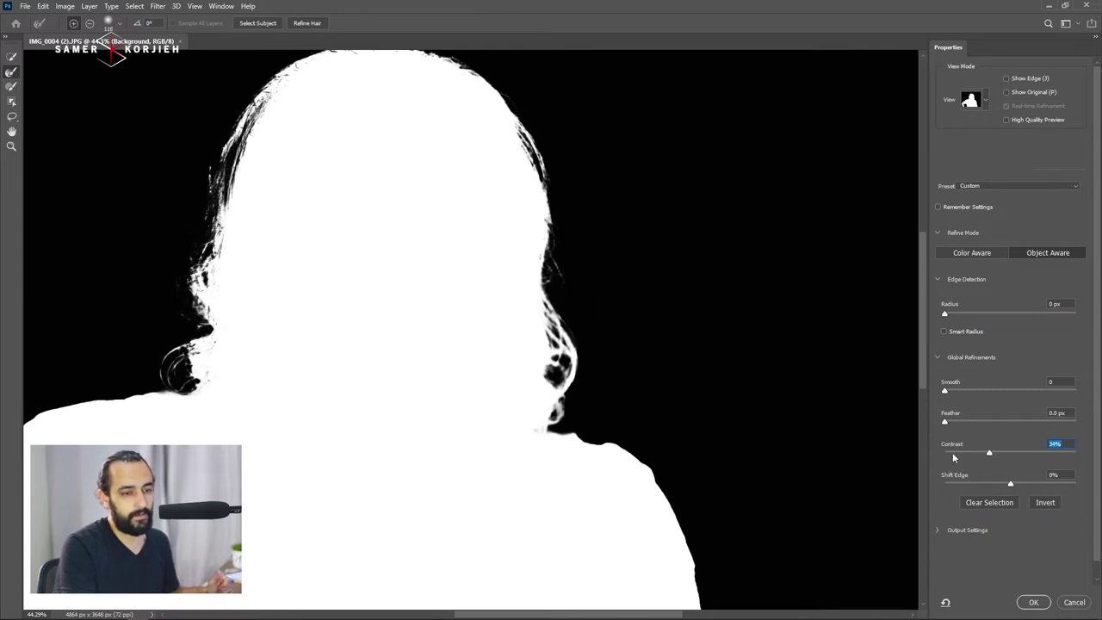
{"action": "left_click", "coordinate": [952, 453]}
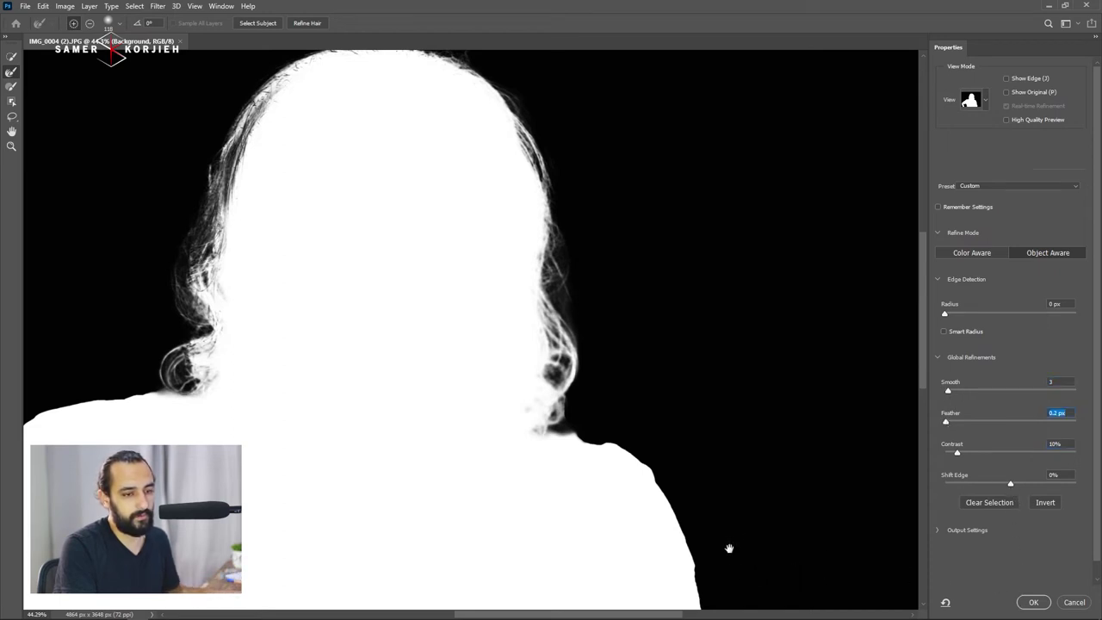
{"action": "left_click_drag", "start_coordinate": [728, 549], "coordinate": [631, 251]}
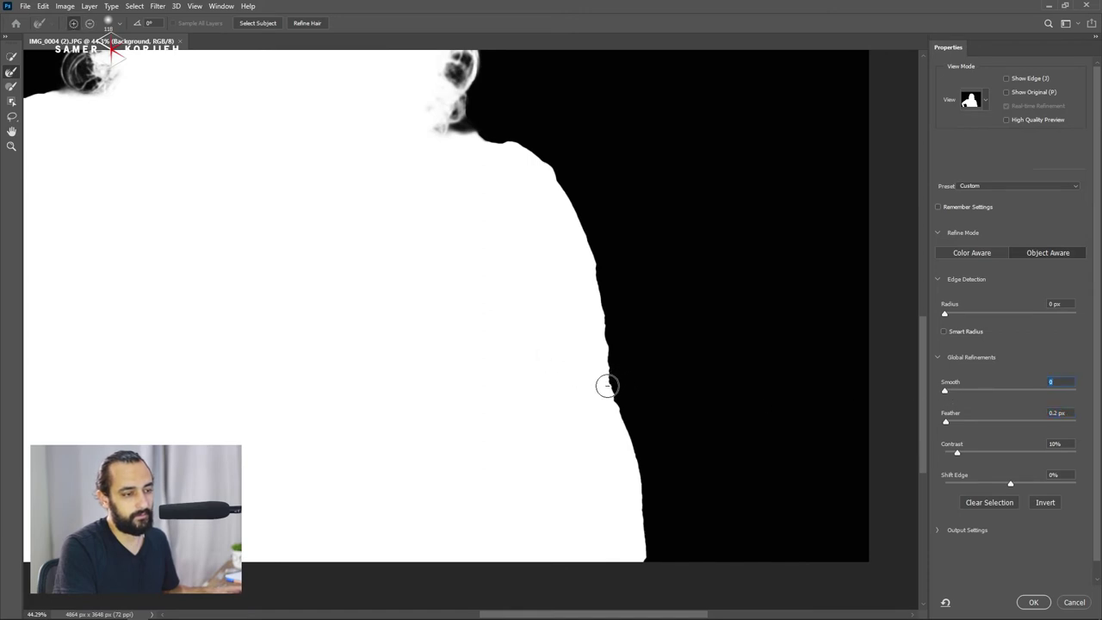
{"action": "key", "text": "z"}
{"action": "left_click_drag", "start_coordinate": [625, 389], "coordinate": [676, 388]}
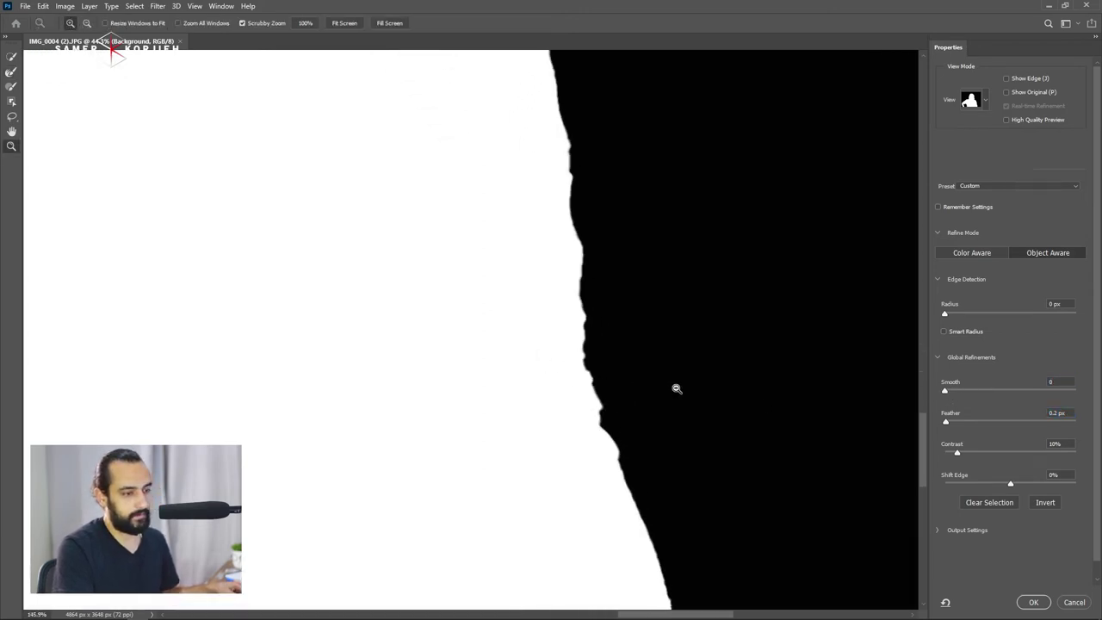
{"action": "left_click", "coordinate": [966, 389]}
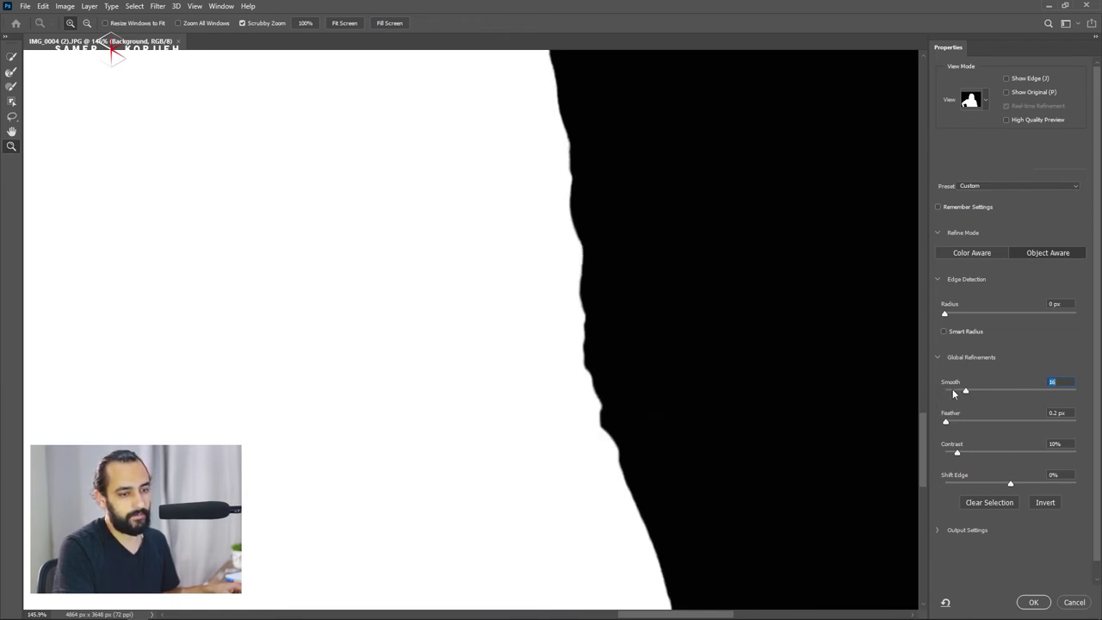
{"action": "key", "text": "ctrl+0"}
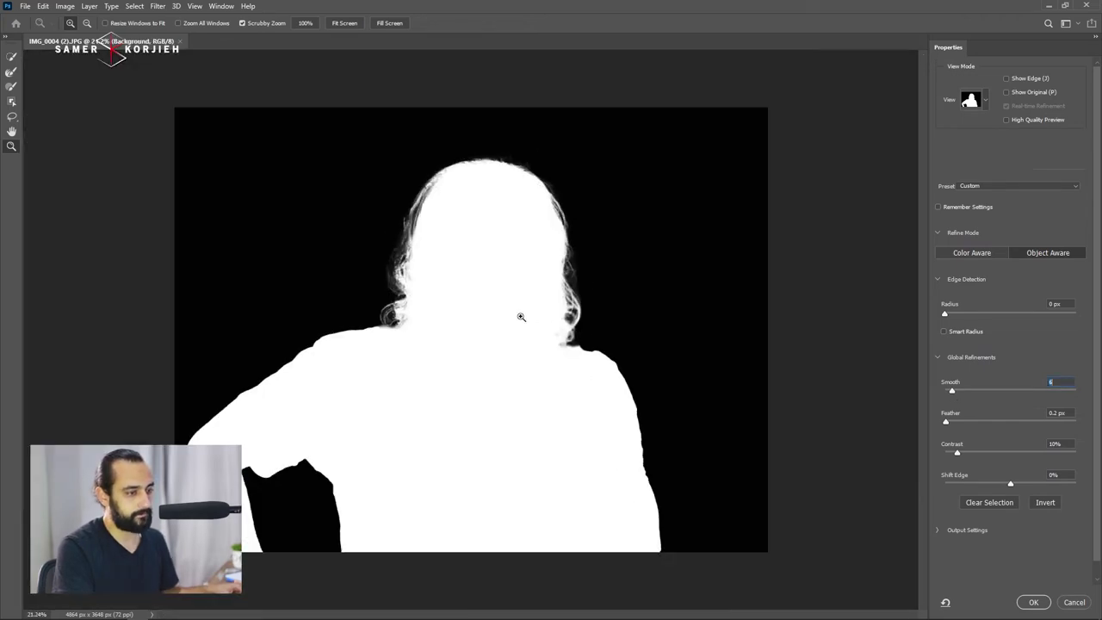
{"action": "left_click", "coordinate": [1033, 602]}
Add a black Solid Color fill layer and move it below Layer 0.
{"action": "scroll", "coordinate": [606, 248], "scroll_direction": "up", "scroll_amount": 3}
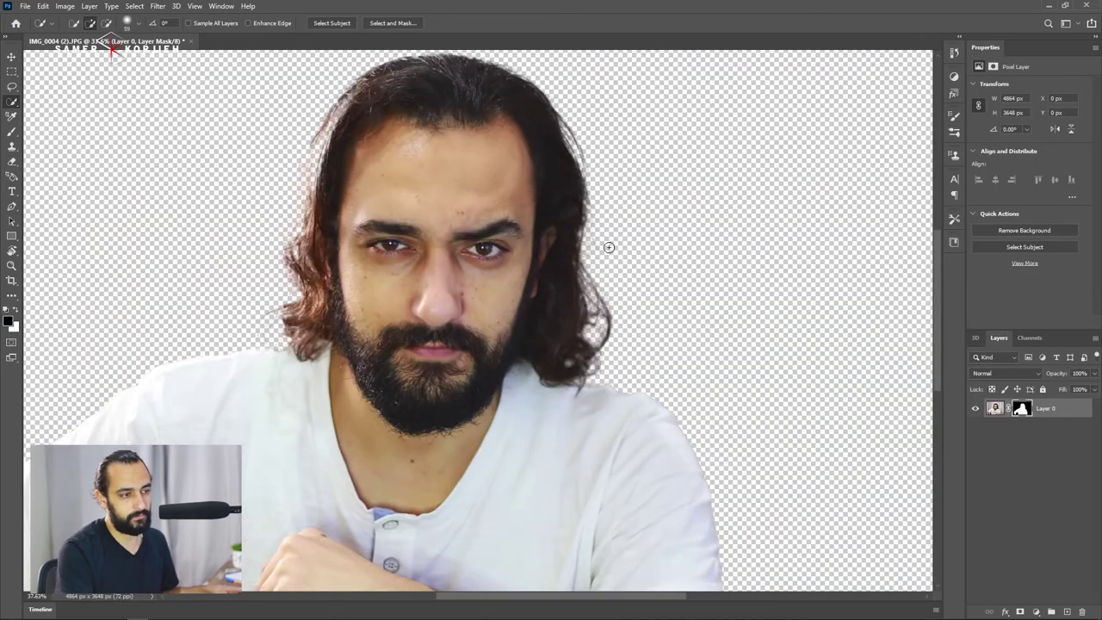
{"action": "scroll", "coordinate": [598, 273], "scroll_direction": "up", "scroll_amount": 2}
{"action": "scroll", "coordinate": [600, 277], "scroll_direction": "down", "scroll_amount": 2}
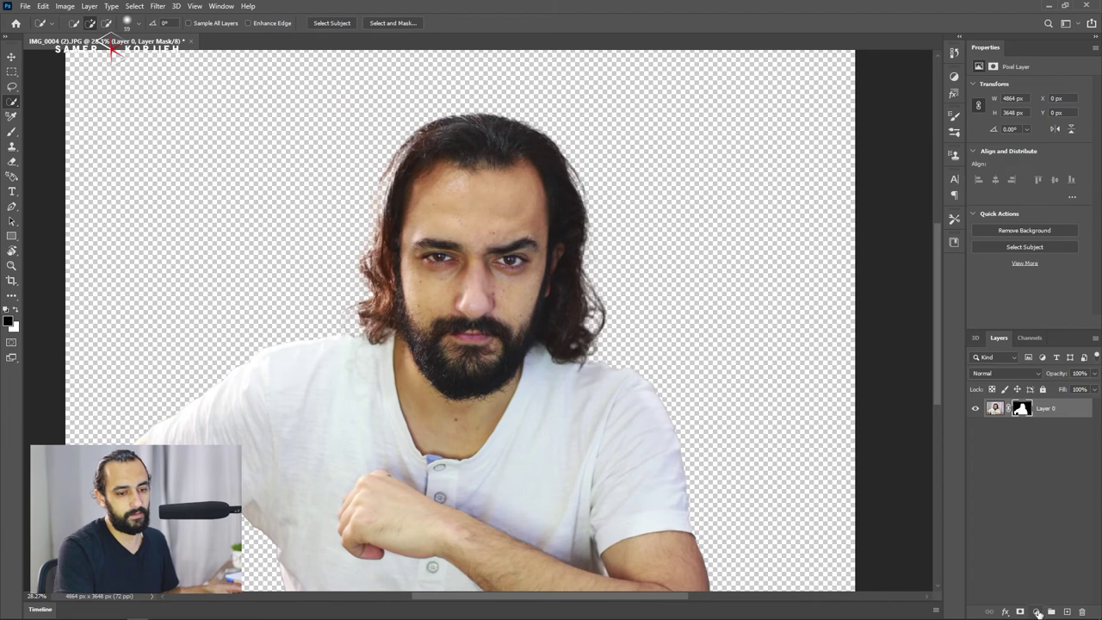
{"action": "left_click", "coordinate": [1037, 611]}
{"action": "left_click", "coordinate": [1031, 411]}
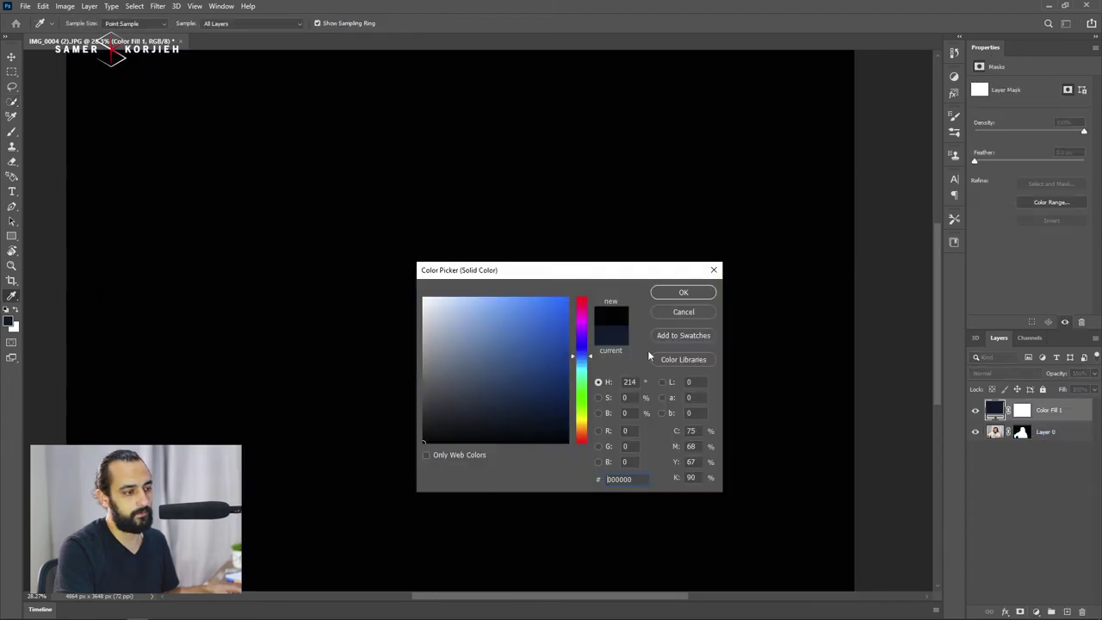
{"action": "left_click", "coordinate": [682, 292]}
{"action": "left_click_drag", "start_coordinate": [1047, 410], "coordinate": [1042, 439]}
Target Layer 0's mask and set up a soft Brush of about 176 px.
{"action": "scroll", "coordinate": [533, 264], "scroll_direction": "down", "scroll_amount": 1}
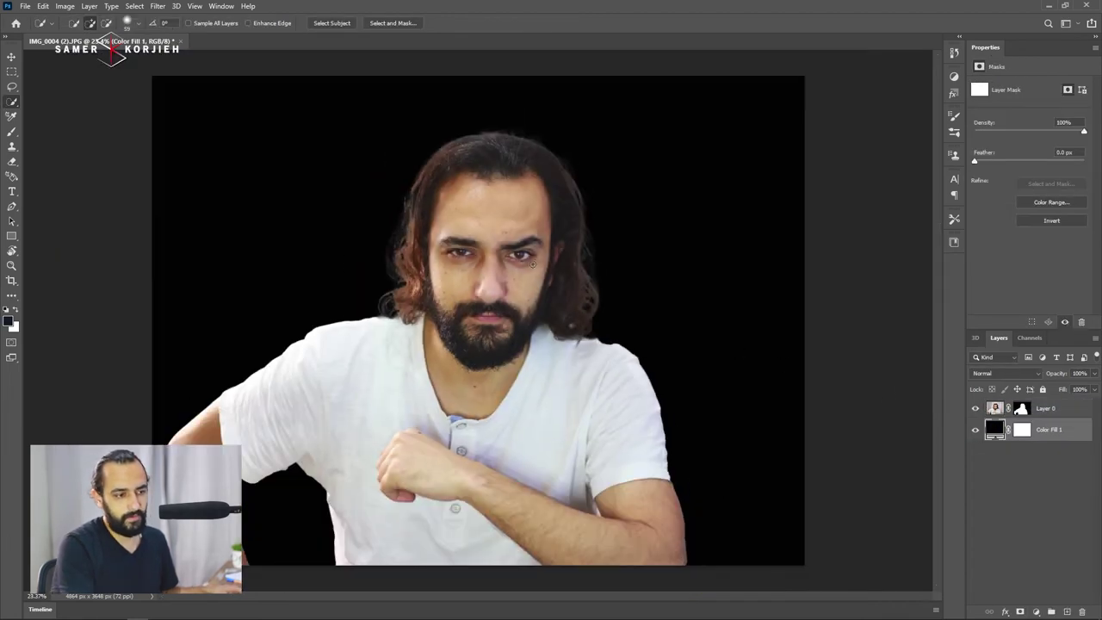
{"action": "scroll", "coordinate": [595, 269], "scroll_direction": "up", "scroll_amount": 4}
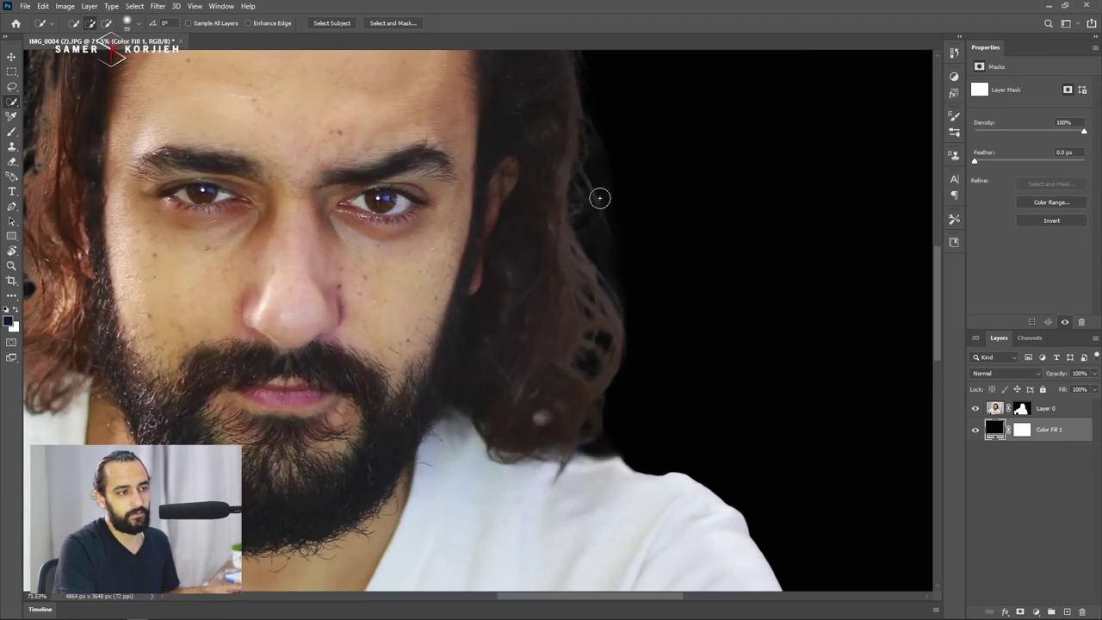
{"action": "scroll", "coordinate": [623, 293], "scroll_direction": "down", "scroll_amount": 1}
{"action": "scroll", "coordinate": [627, 294], "scroll_direction": "down", "scroll_amount": 1}
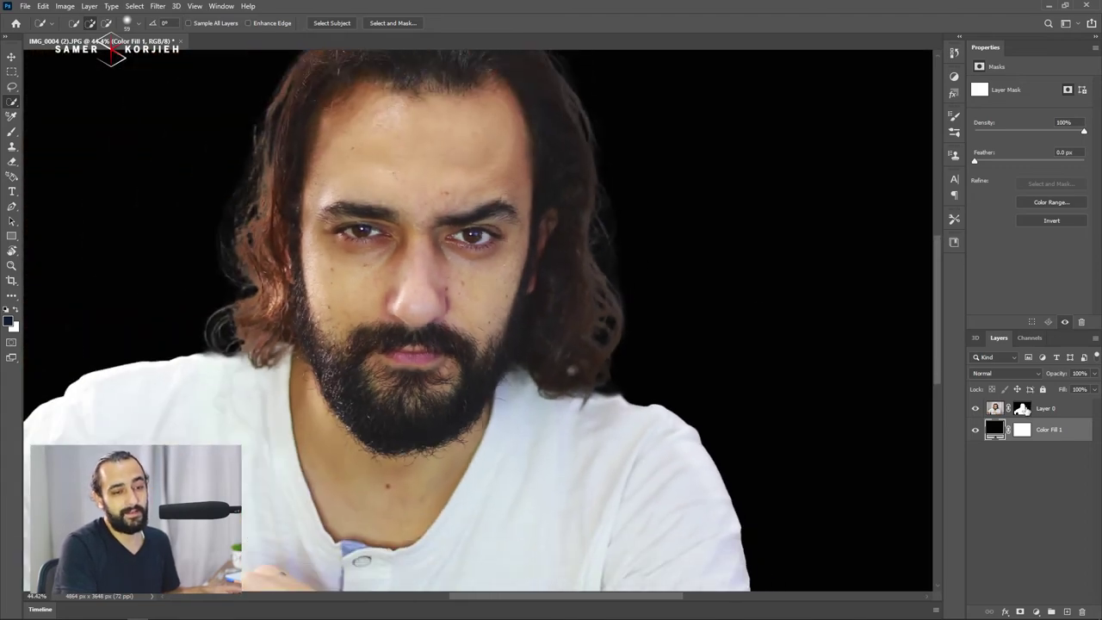
{"action": "left_click", "coordinate": [1022, 411]}
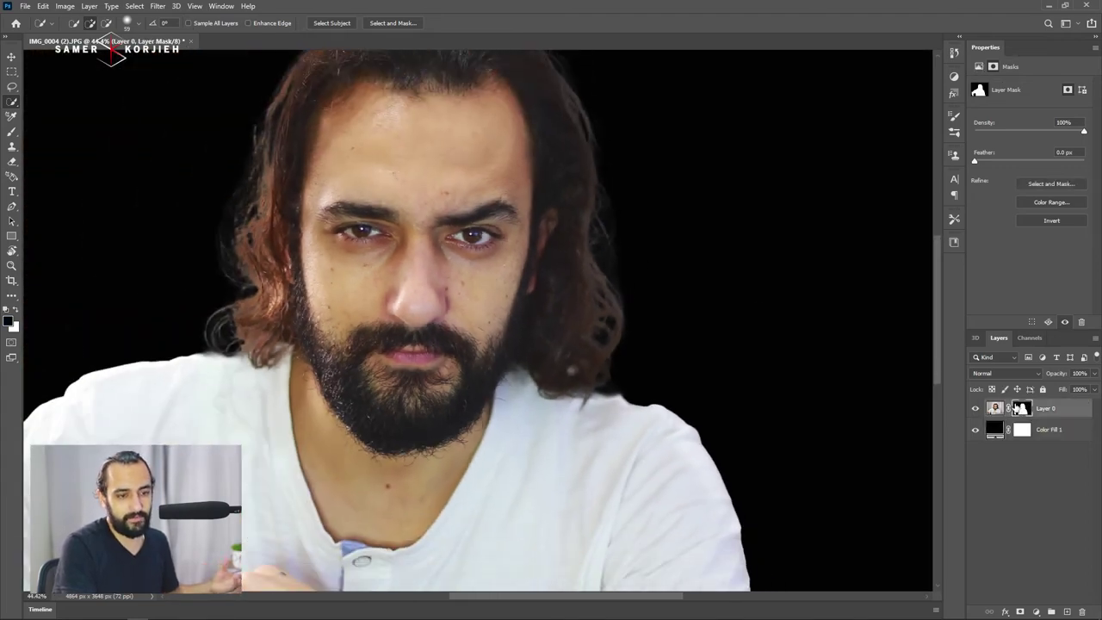
{"action": "key", "text": "b"}
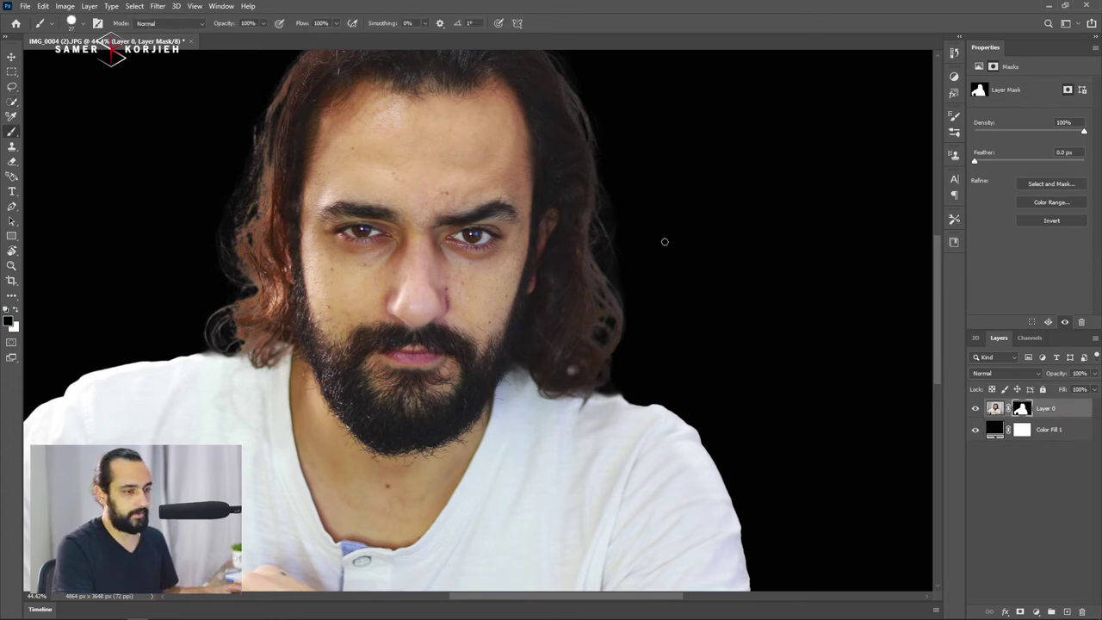
{"action": "left_click_drag", "start_coordinate": [664, 242], "coordinate": [669, 223]}
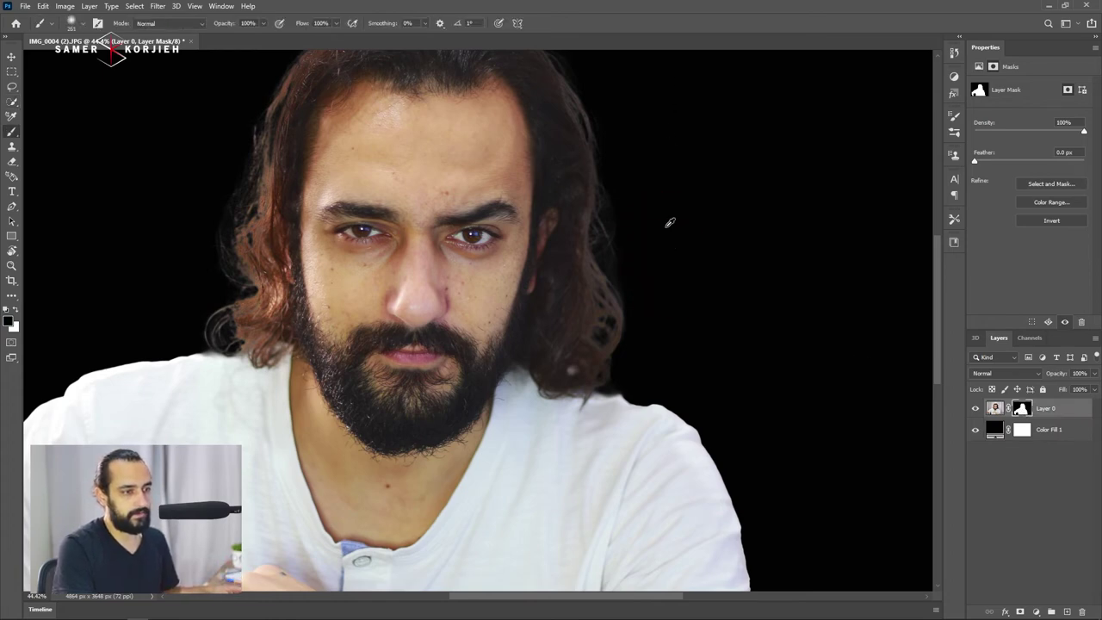
{"action": "left_click_drag", "start_coordinate": [664, 270], "coordinate": [661, 270]}
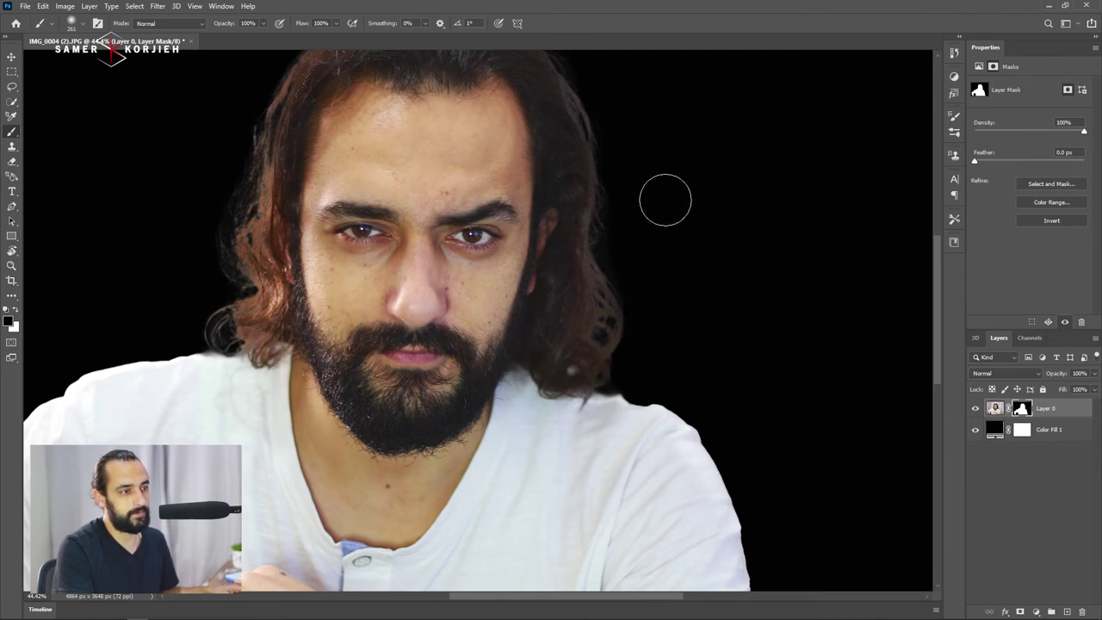
{"action": "left_click_drag", "start_coordinate": [634, 358], "coordinate": [618, 364]}
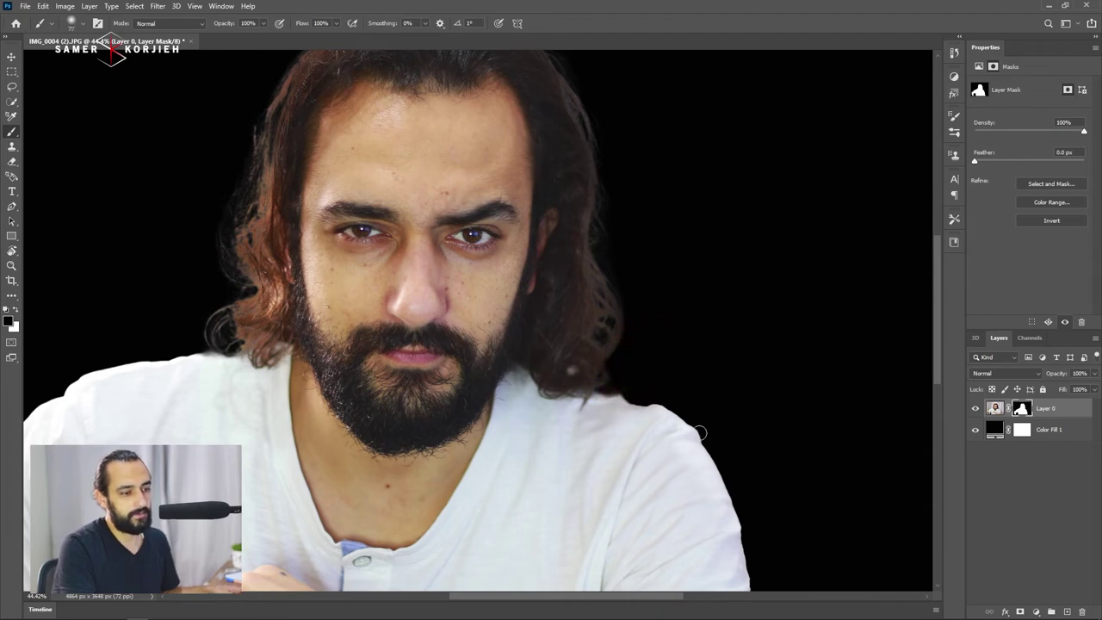
{"action": "left_click_drag", "start_coordinate": [699, 433], "coordinate": [586, 250]}
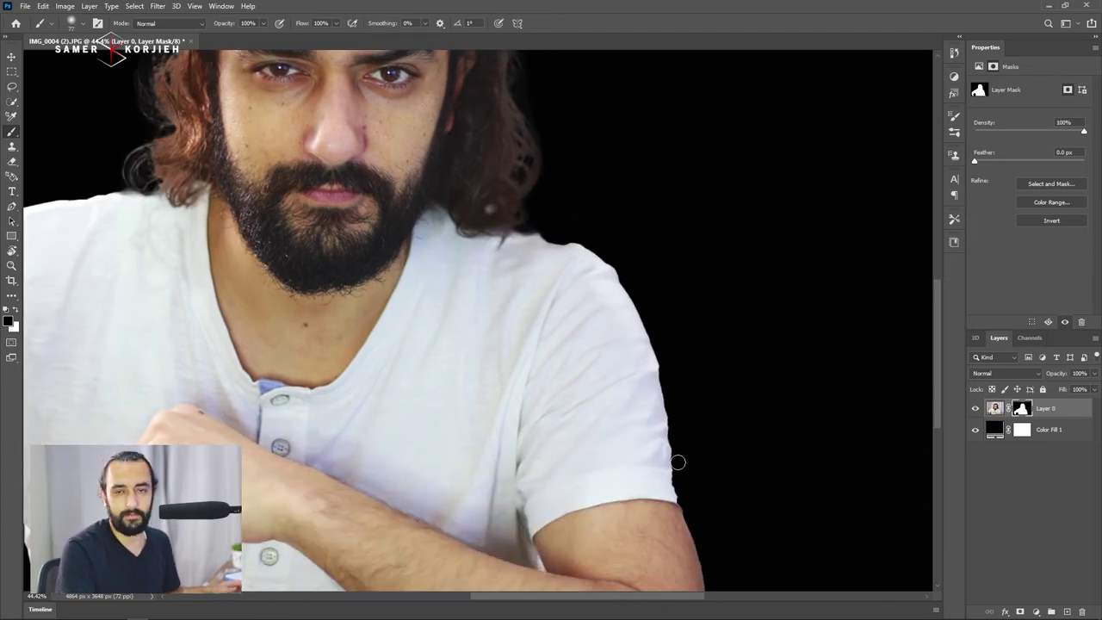
{"action": "key", "text": "ctrl+0"}
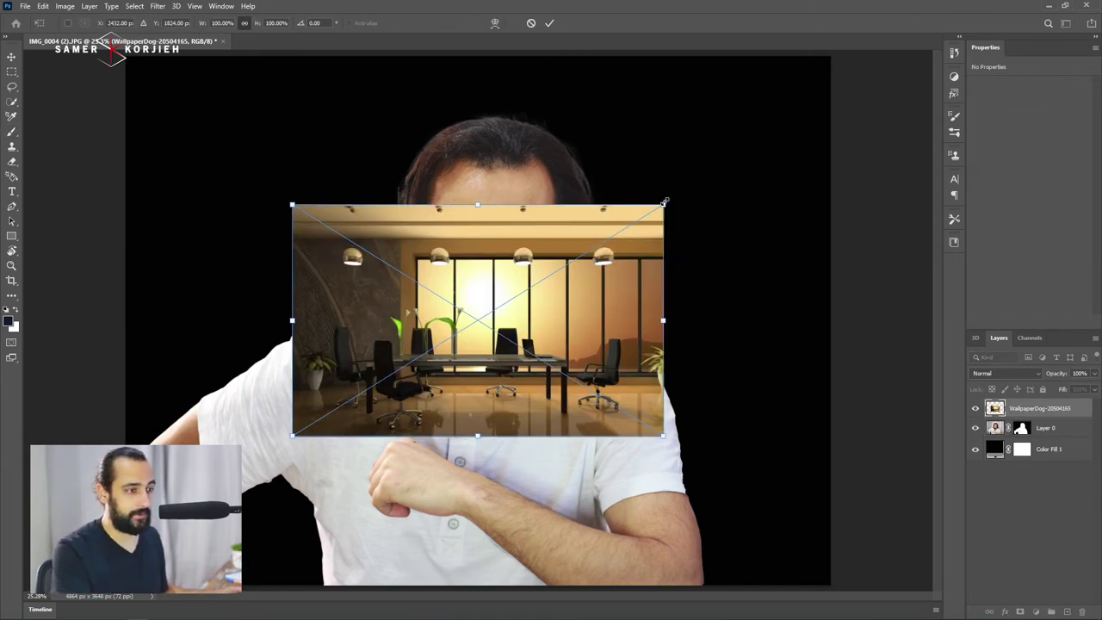
Scale the office photo to fill the canvas, move it behind Layer 0, and reselect Layer 0.
{"action": "mouse_move", "coordinate": [664, 201]}
{"action": "left_mouse_down"}
{"action": "mouse_move", "coordinate": [849, 98]}
{"action": "mouse_move", "coordinate": [908, 49]}
{"action": "left_mouse_up"}
{"action": "key", "text": "Return"}
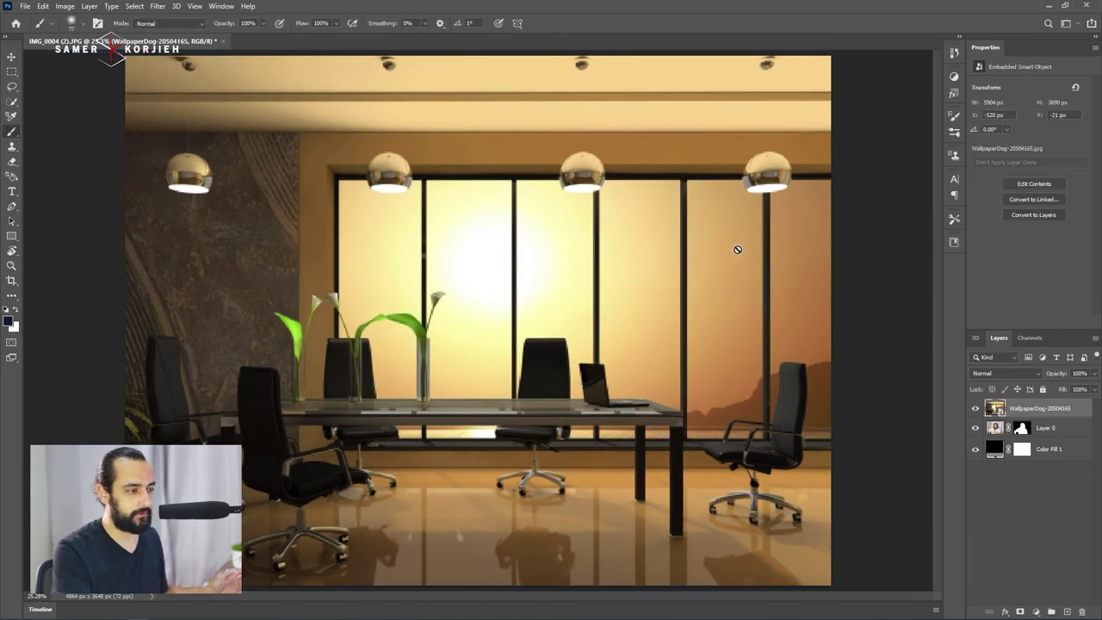
{"action": "left_click_drag", "start_coordinate": [994, 411], "coordinate": [997, 433]}
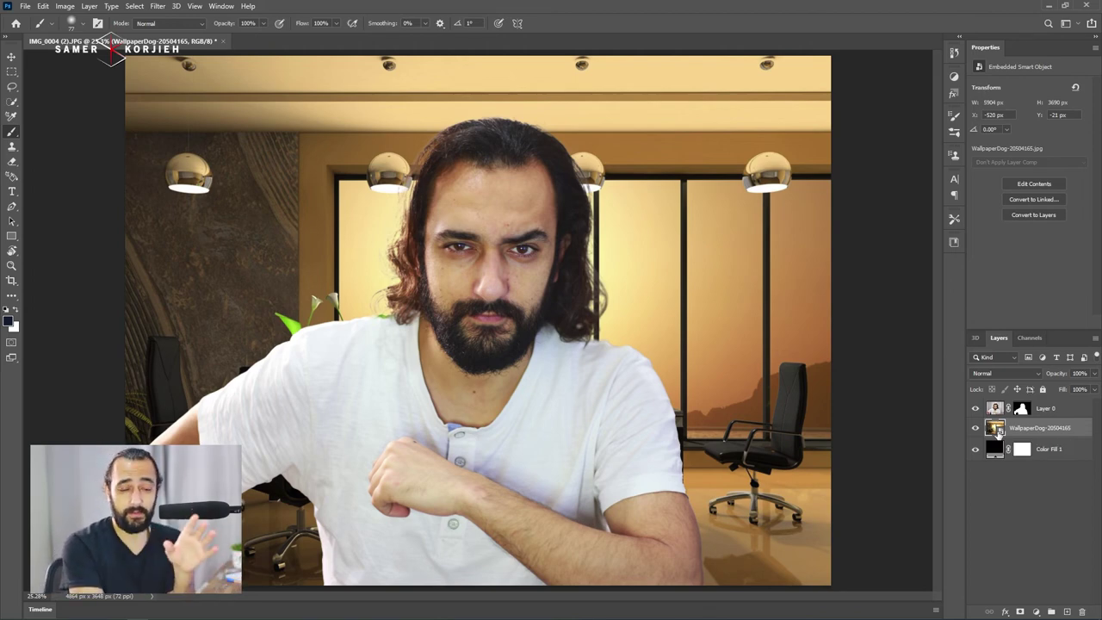
{"action": "left_click", "coordinate": [1001, 411]}
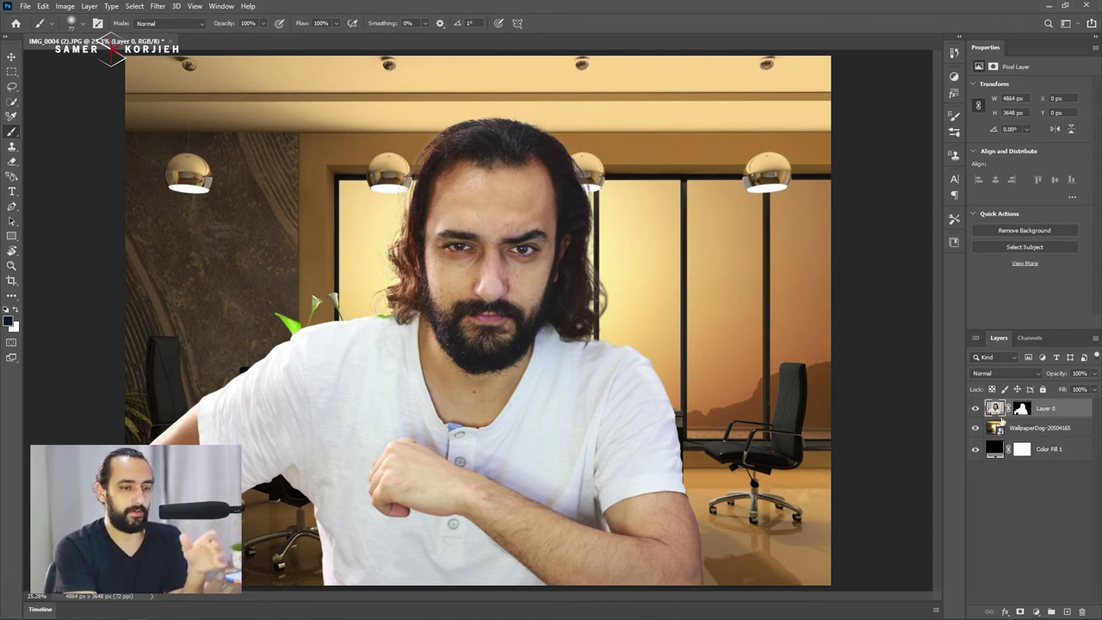
{"action": "left_click", "coordinate": [62, 7]}
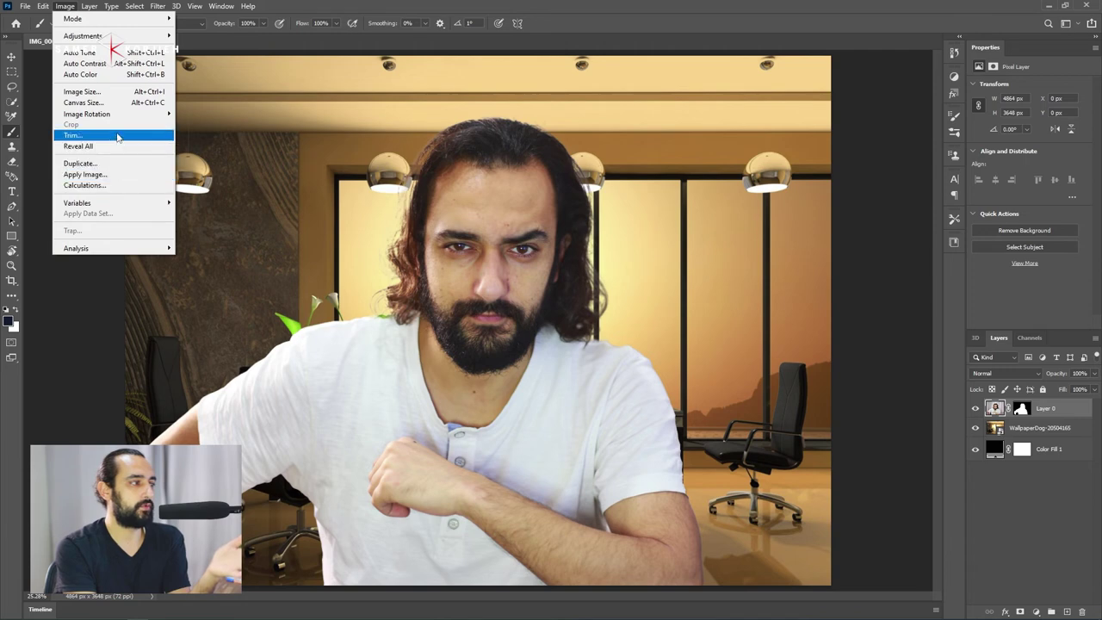
{"action": "mouse_move", "coordinate": [82, 35]}
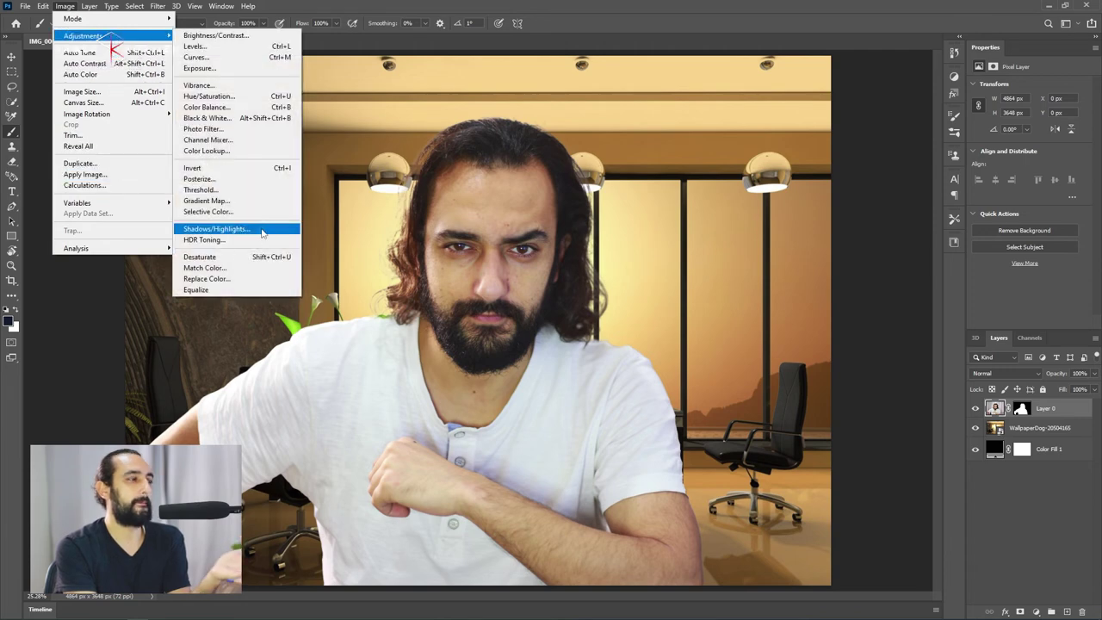
Apply Match Color to the portrait using the WallpaperDog layer as source, Fade 67, adjusted intensity.
{"action": "left_click", "coordinate": [263, 270]}
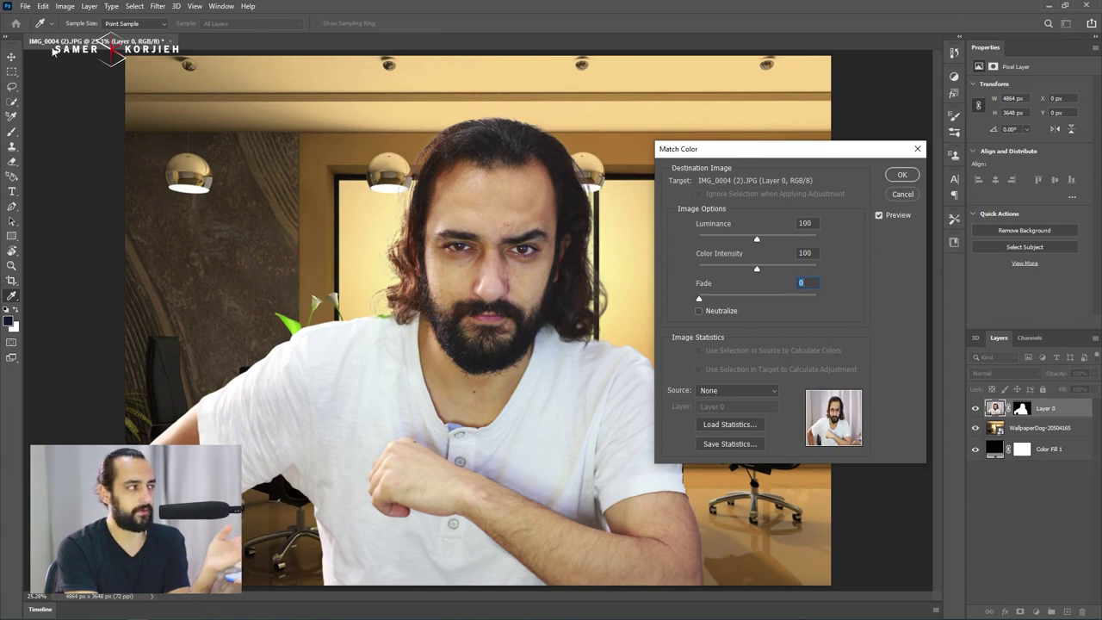
{"action": "left_click", "coordinate": [746, 395]}
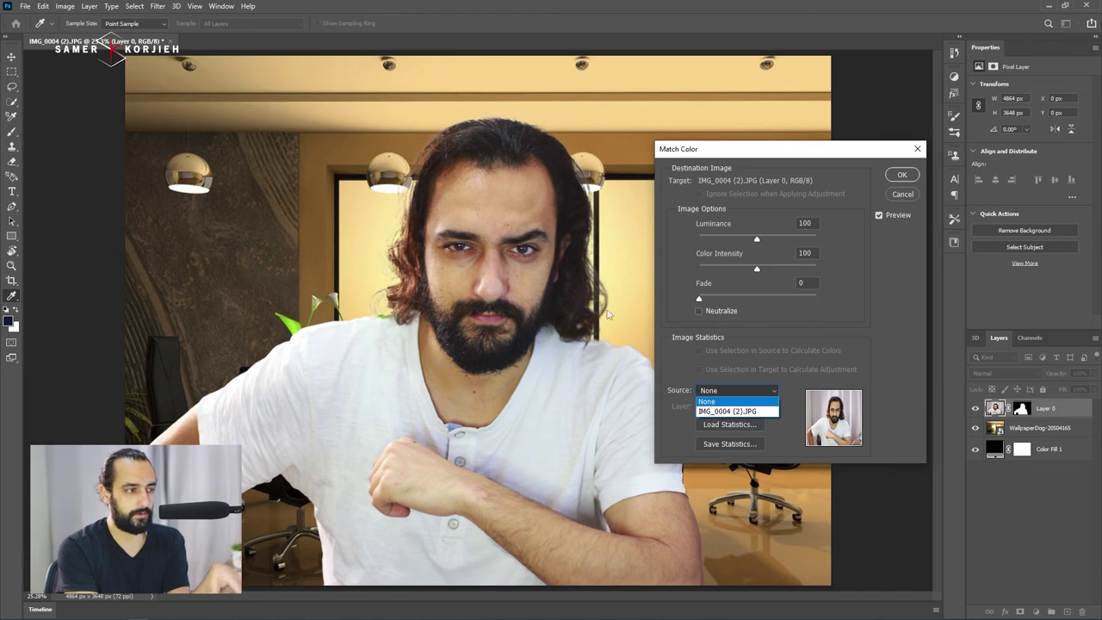
{"action": "left_click", "coordinate": [732, 410]}
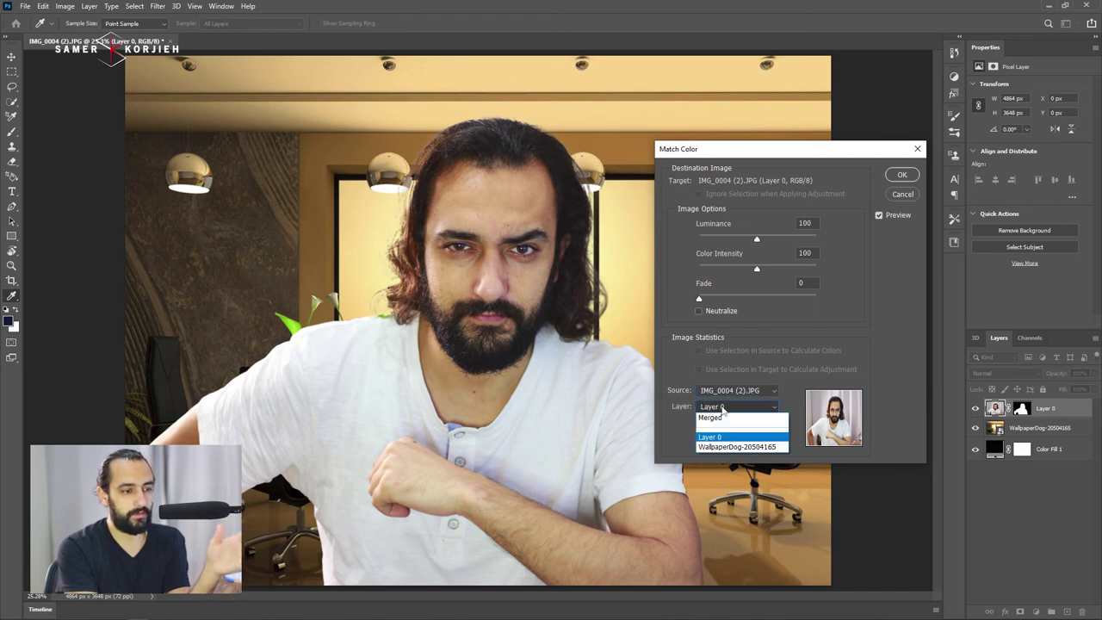
{"action": "left_click", "coordinate": [727, 447]}
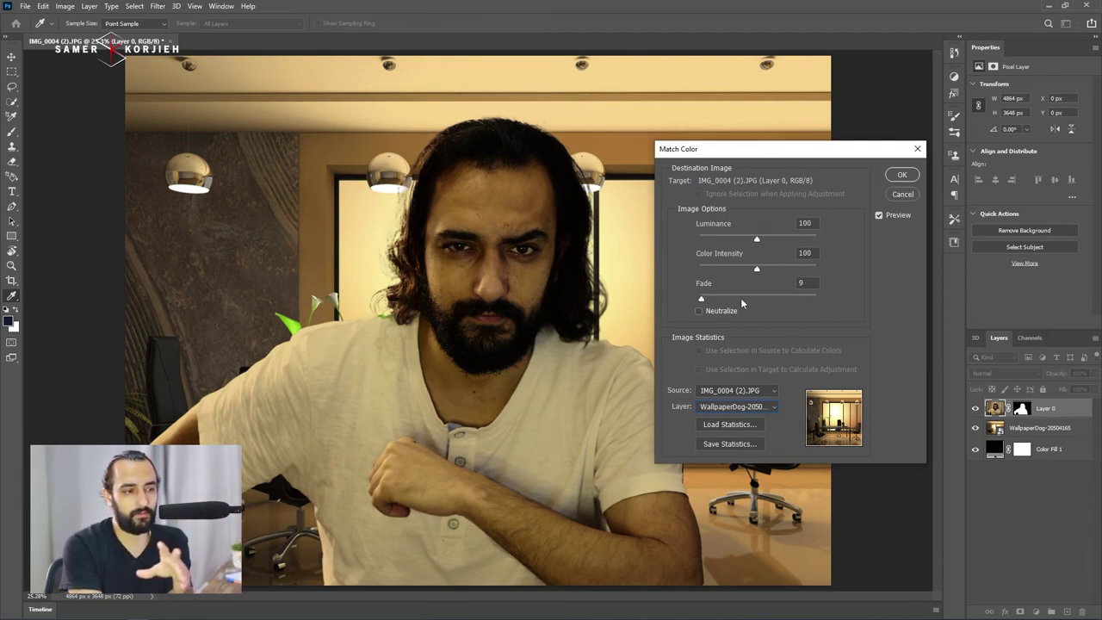
{"action": "left_click_drag", "start_coordinate": [741, 303], "coordinate": [762, 300]}
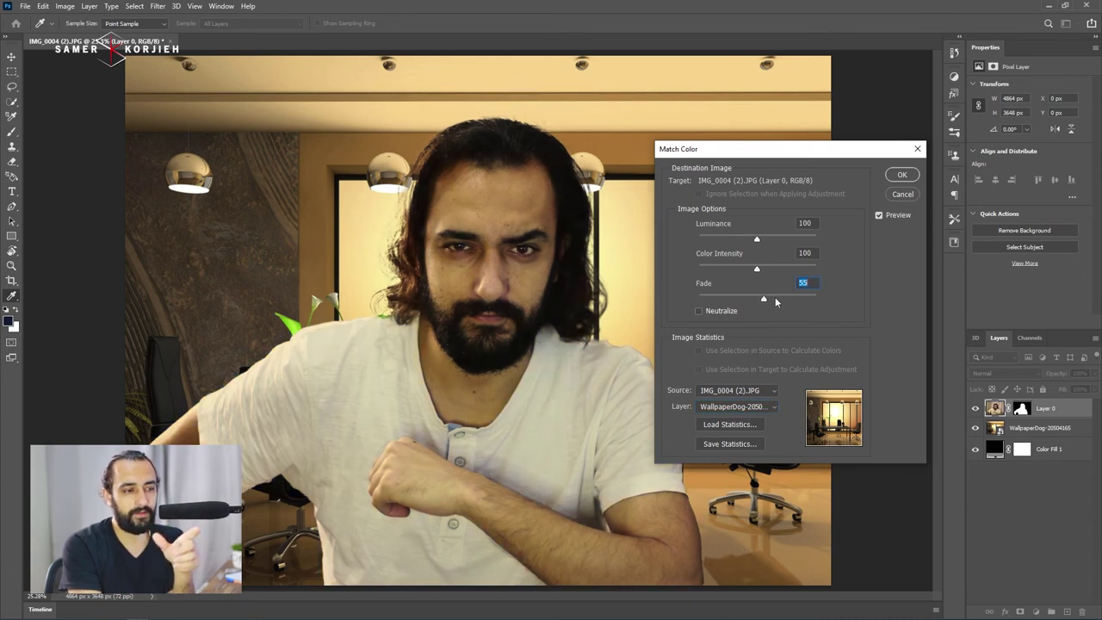
{"action": "left_click", "coordinate": [777, 300]}
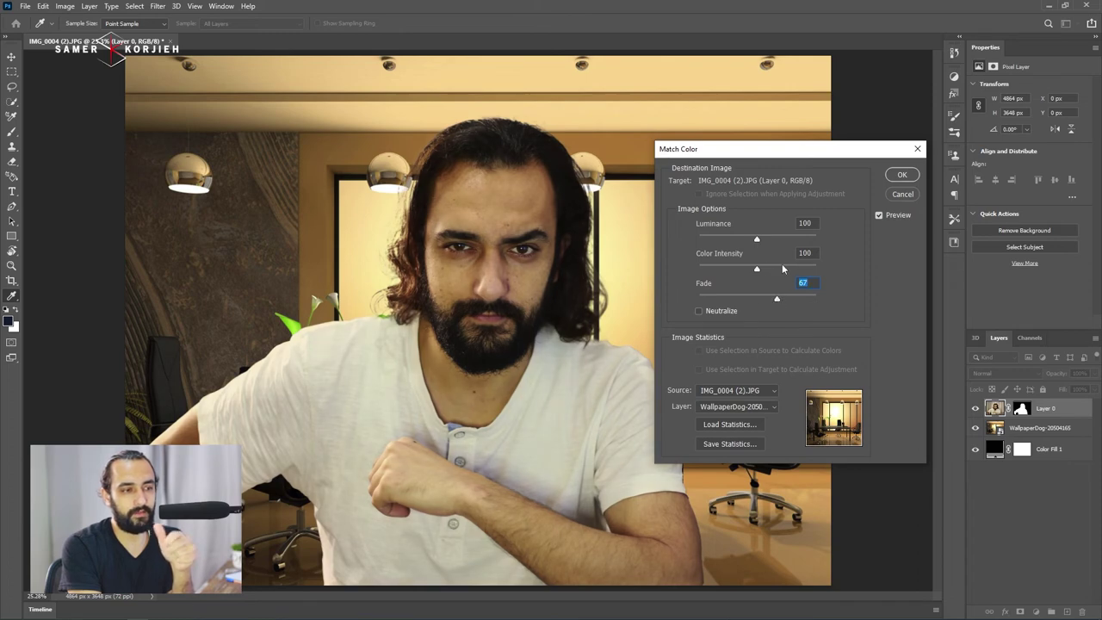
{"action": "left_click", "coordinate": [727, 269]}
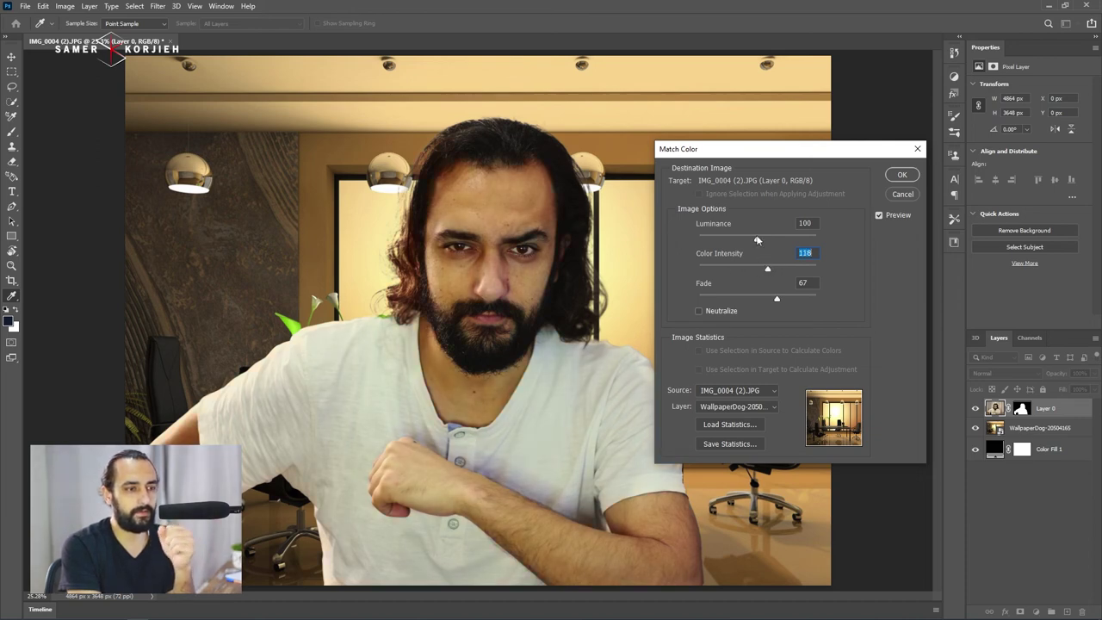
{"action": "left_click", "coordinate": [901, 174]}
{"action": "key", "text": "b"}
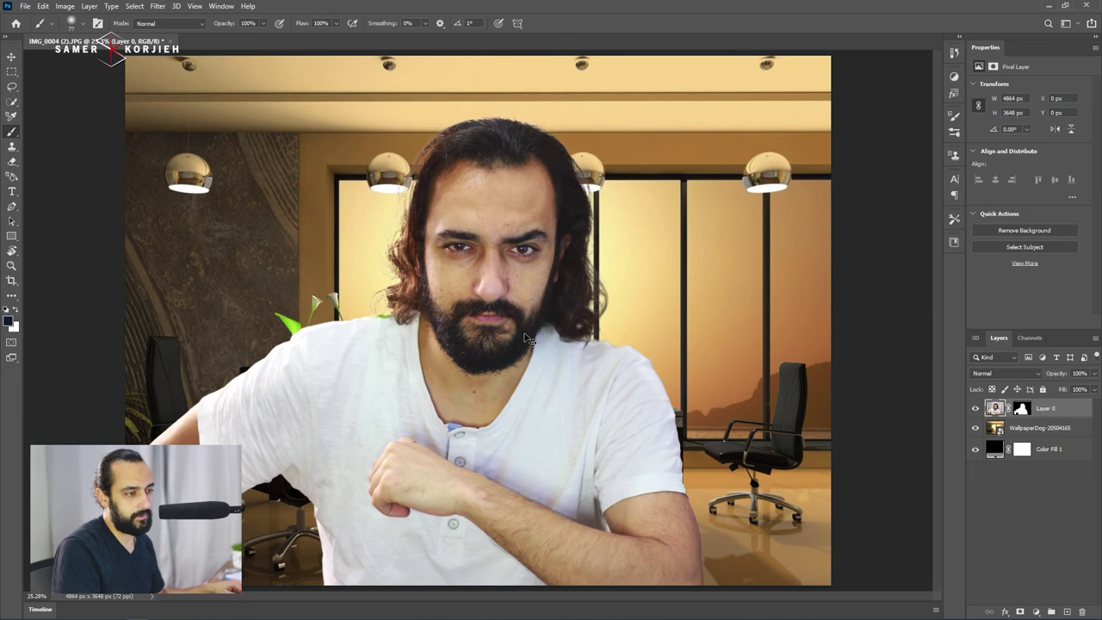
Compare the portrait with and without the colour match, keeping the matched version.
{"action": "key", "text": "ctrl+z"}
{"action": "key", "text": "ctrl+shift+z"}
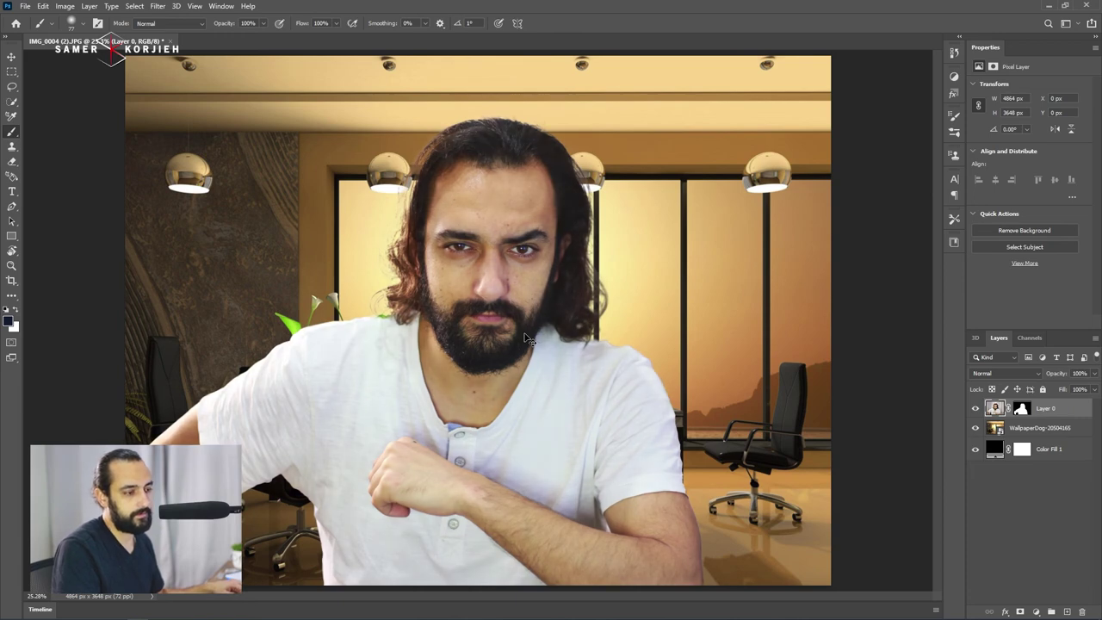
{"action": "key", "text": "ctrl+z"}
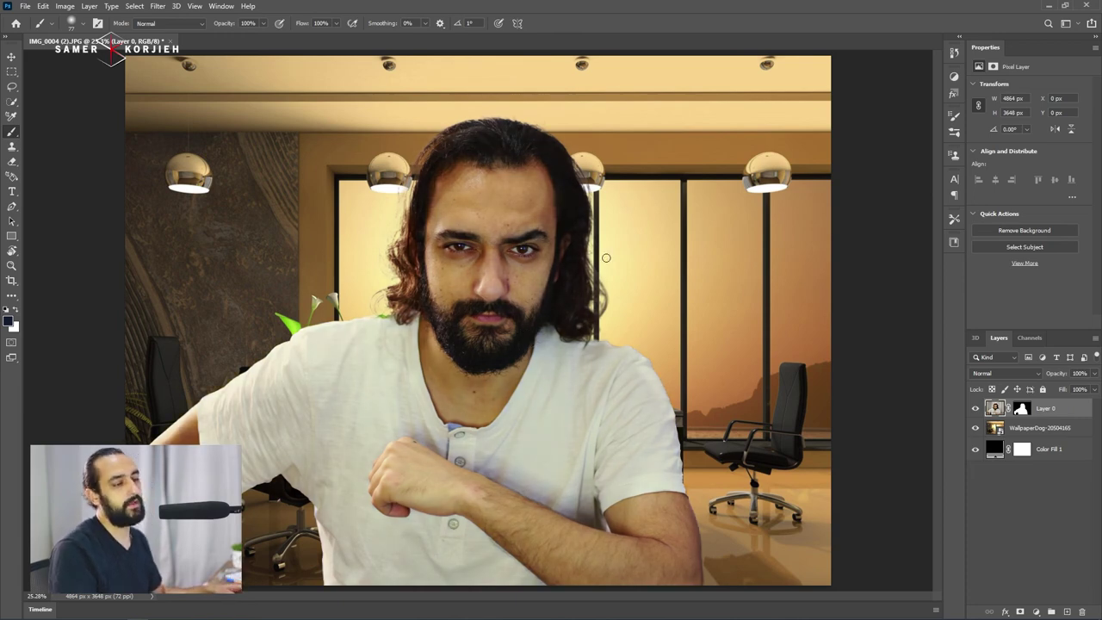
Give the WallpaperDog layer an 18.0 px Gaussian Blur, then target Layer 0's mask.
{"action": "left_click", "coordinate": [1050, 435]}
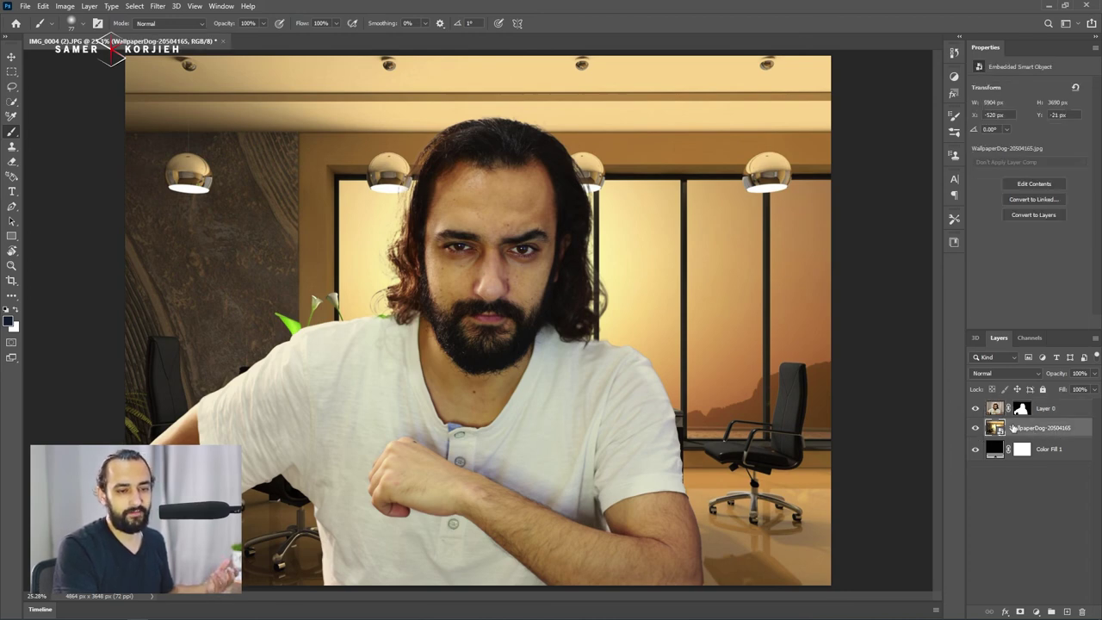
{"action": "left_click", "coordinate": [158, 7]}
{"action": "mouse_move", "coordinate": [220, 152]}
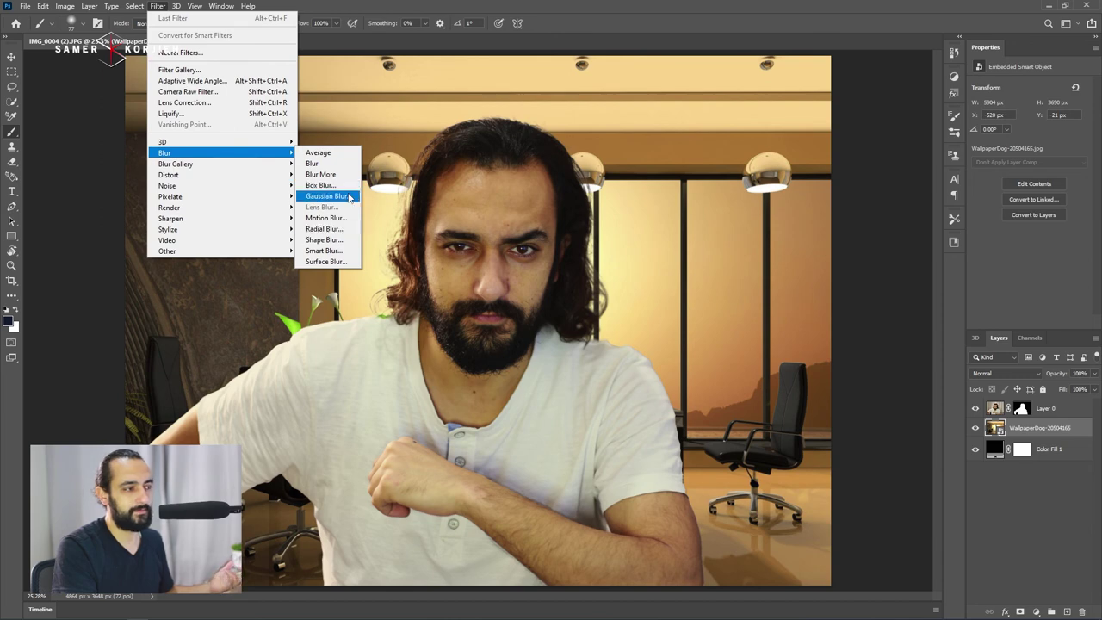
{"action": "left_click", "coordinate": [327, 196]}
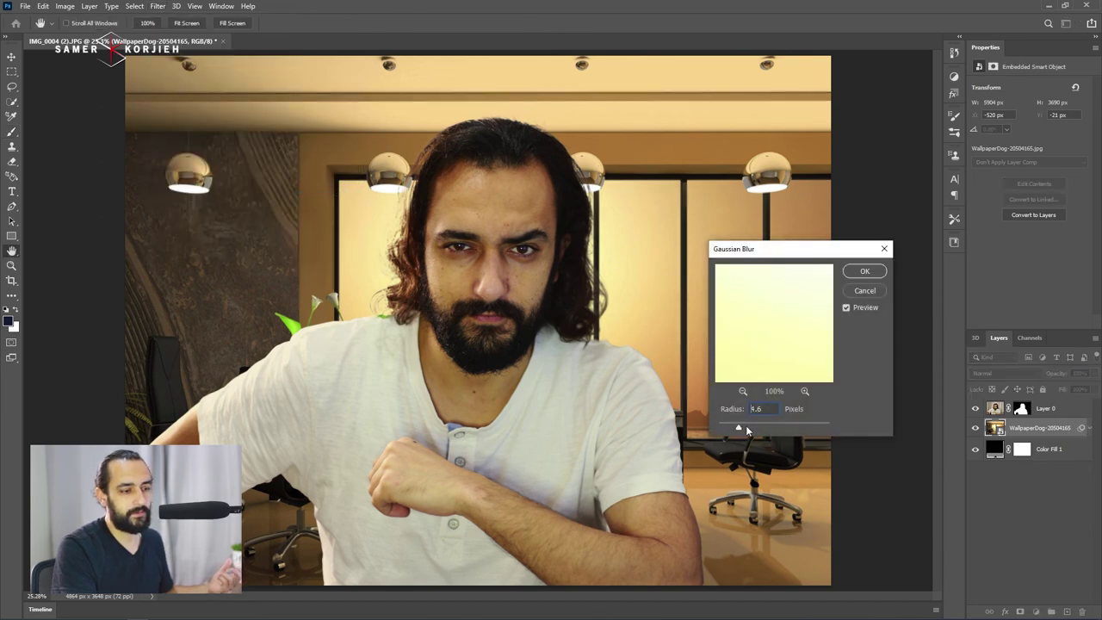
{"action": "left_click_drag", "start_coordinate": [748, 430], "coordinate": [758, 432]}
{"action": "left_click", "coordinate": [772, 428]}
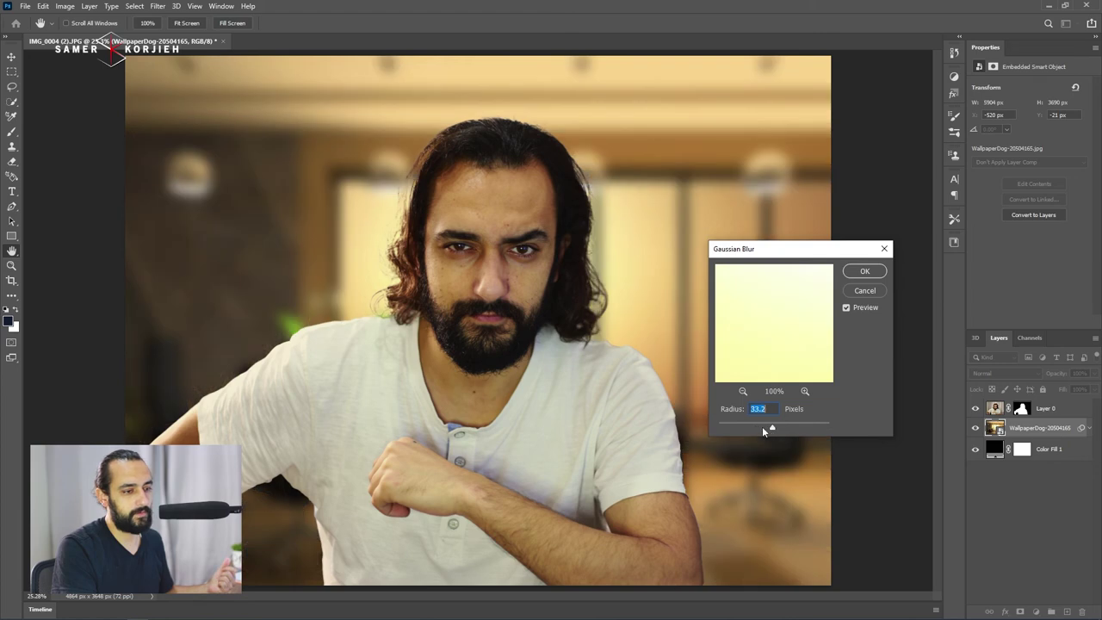
{"action": "left_click_drag", "start_coordinate": [761, 430], "coordinate": [767, 431]}
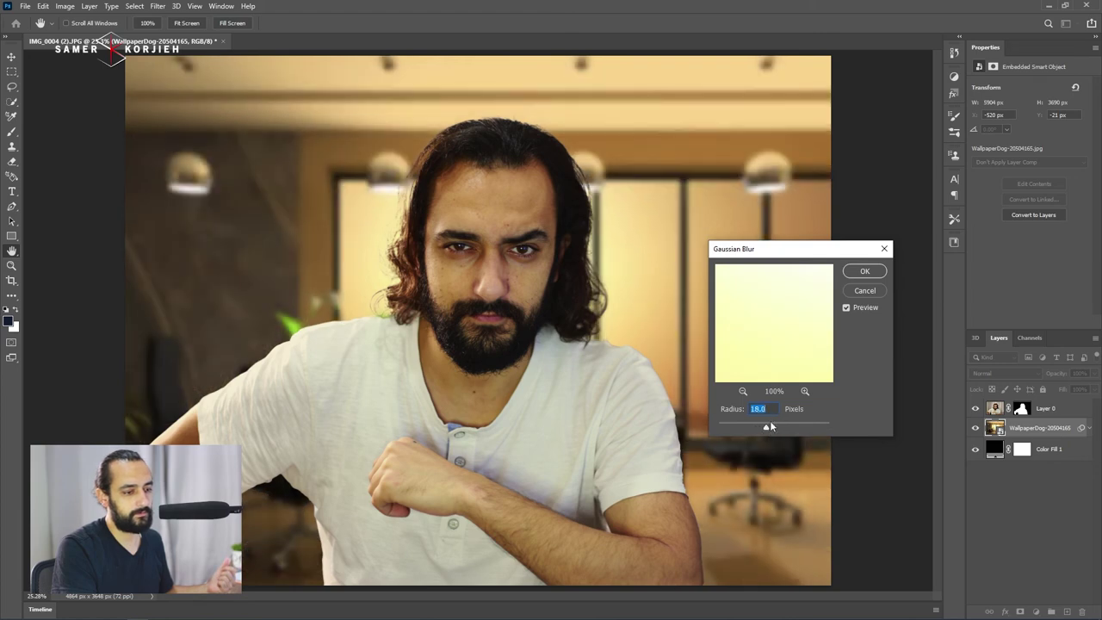
{"action": "left_click", "coordinate": [873, 274]}
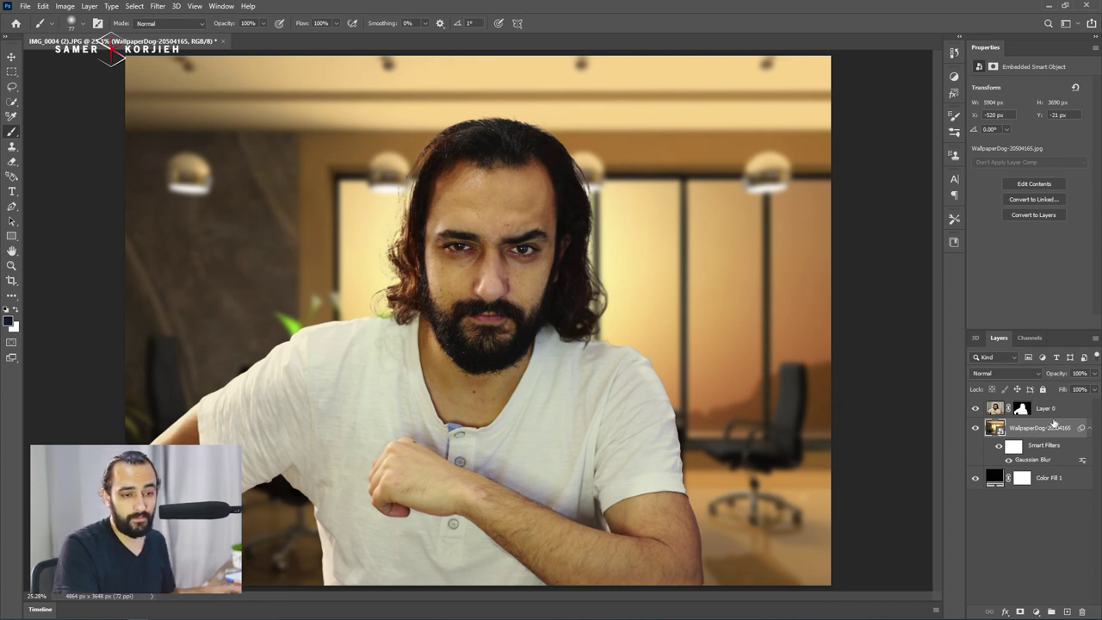
{"action": "left_click", "coordinate": [1021, 410]}
Zoom in on the face and paint white on Layer 0's mask to restore the left hair edge.
{"action": "scroll", "coordinate": [517, 228], "scroll_direction": "up", "scroll_amount": 1}
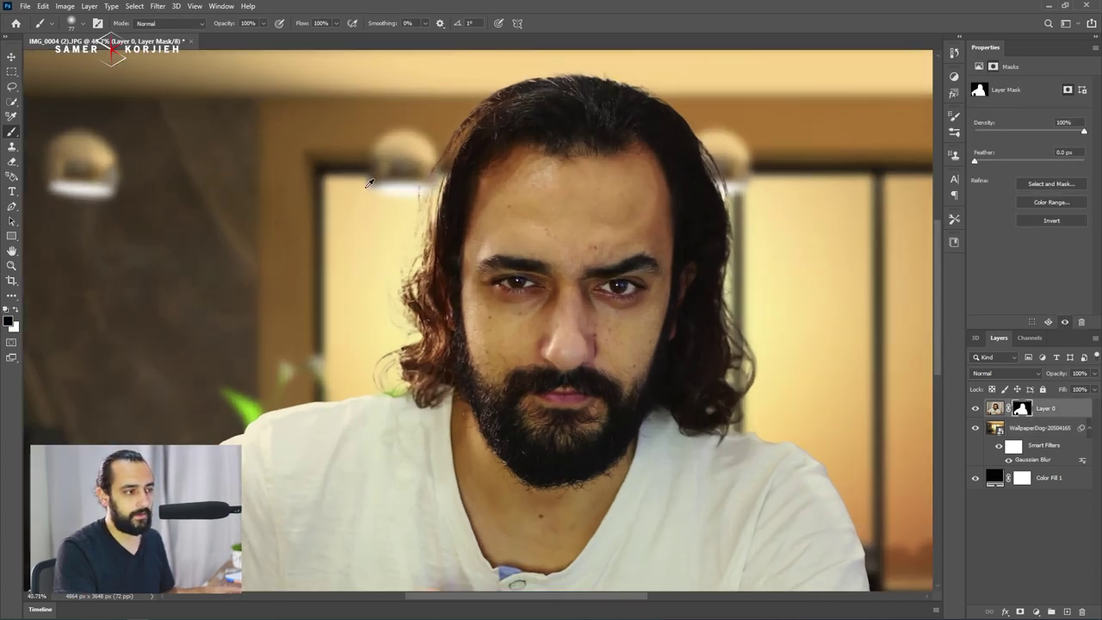
{"action": "scroll", "coordinate": [483, 194], "scroll_direction": "up", "scroll_amount": 1}
{"action": "scroll", "coordinate": [451, 166], "scroll_direction": "up", "scroll_amount": 1}
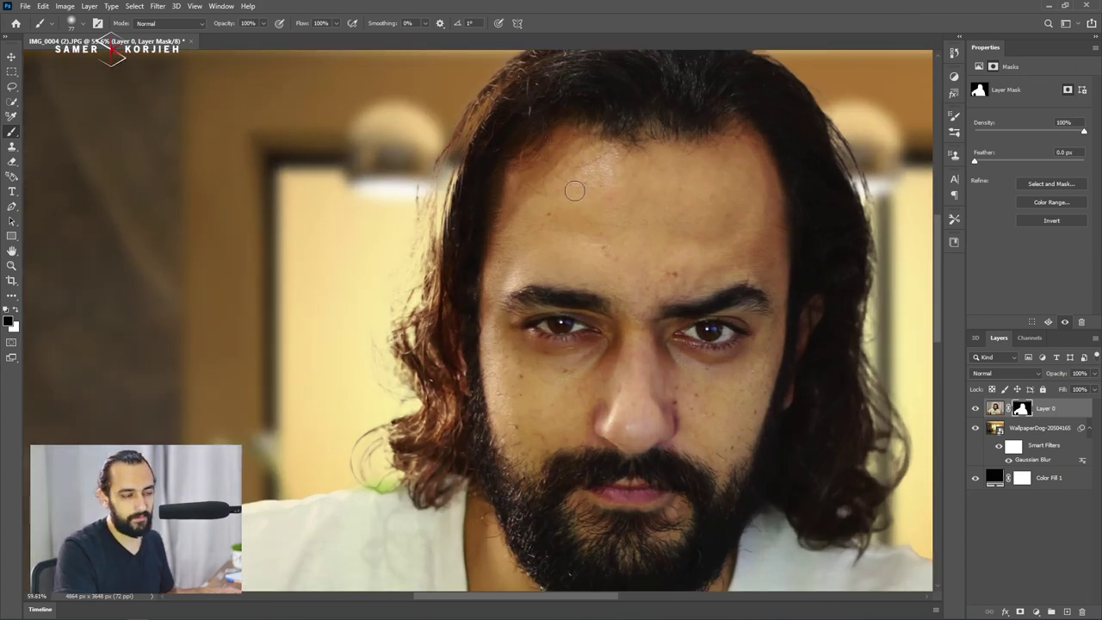
{"action": "key", "text": "x"}
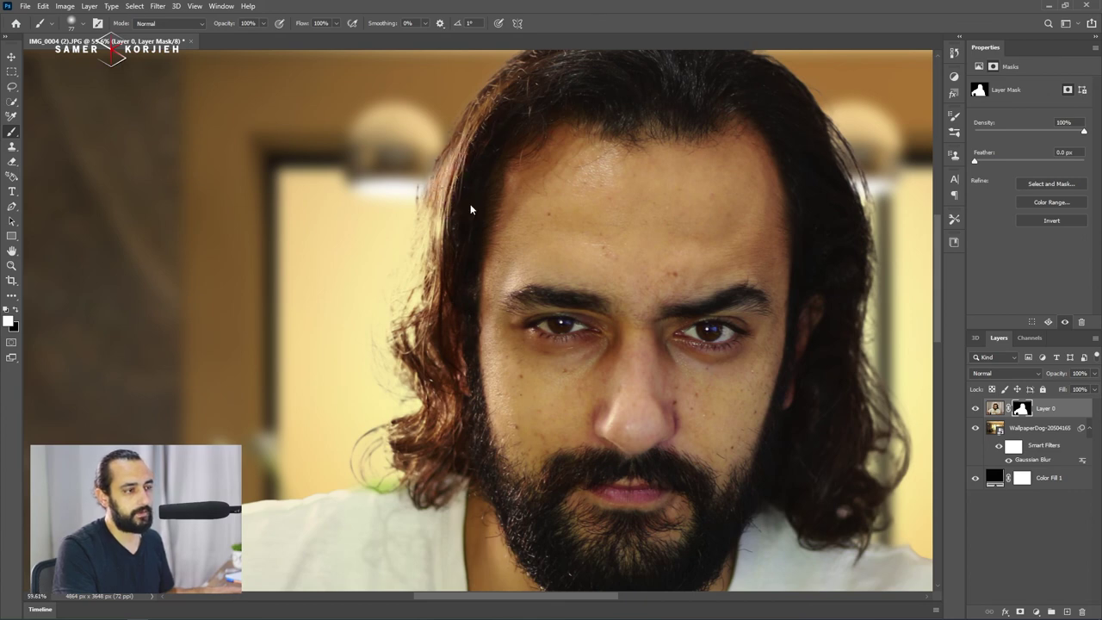
{"action": "mouse_move", "coordinate": [471, 209]}
{"action": "left_mouse_down"}
{"action": "mouse_move", "coordinate": [438, 344]}
{"action": "mouse_move", "coordinate": [475, 290]}
{"action": "mouse_move", "coordinate": [493, 139]}
{"action": "left_mouse_up"}
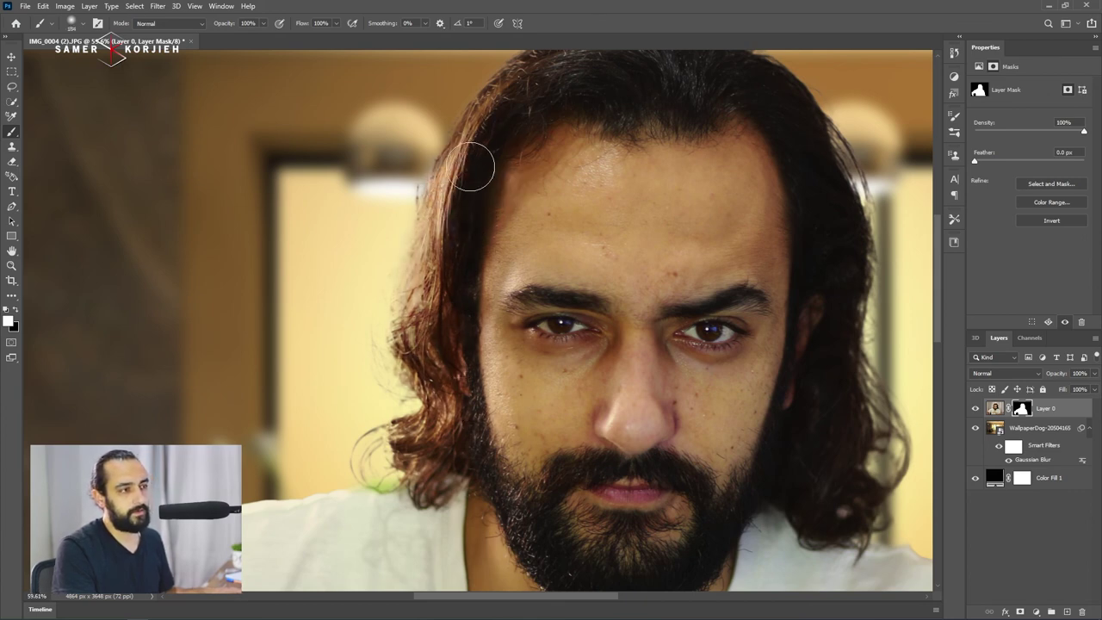
{"action": "scroll", "coordinate": [499, 129], "scroll_direction": "up", "scroll_amount": 4}
{"action": "scroll", "coordinate": [459, 290], "scroll_direction": "up", "scroll_amount": 1}
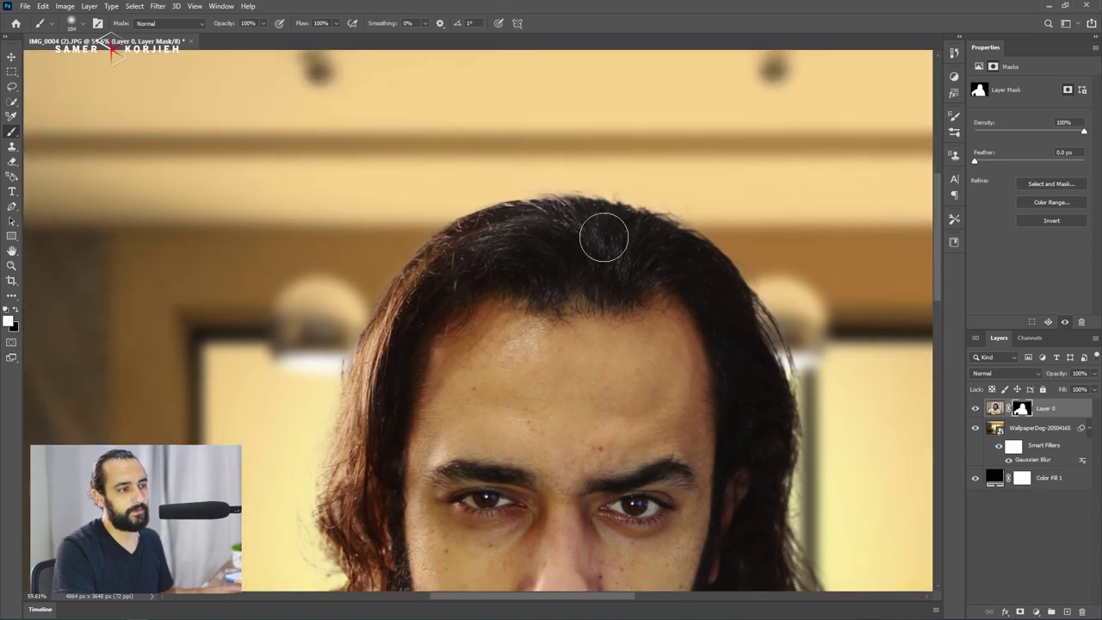